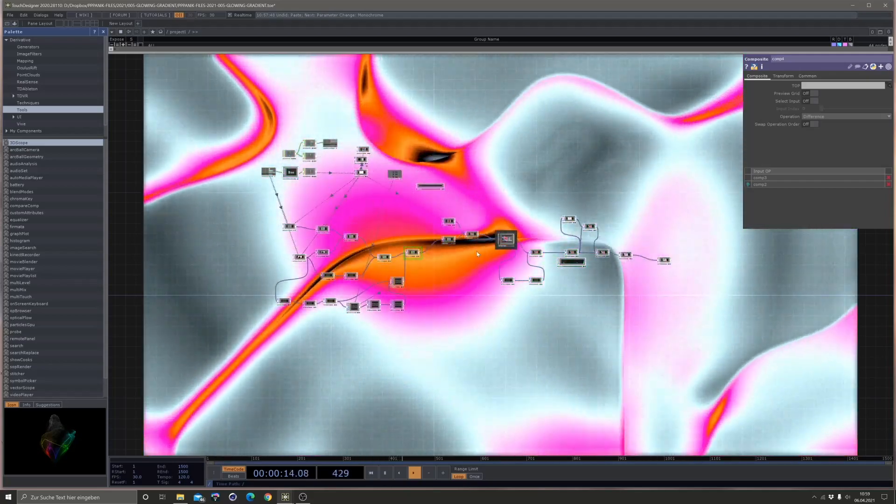
# Examine the finished glowing gradient network from its control and noise nodes through to the output.
pyautogui.scroll(5, 477, 251)
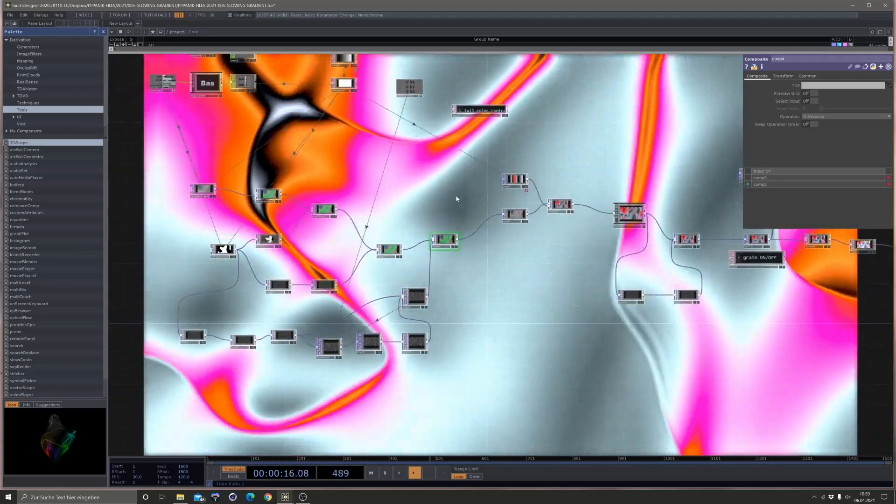
pyautogui.scroll(-1, 551, 289)
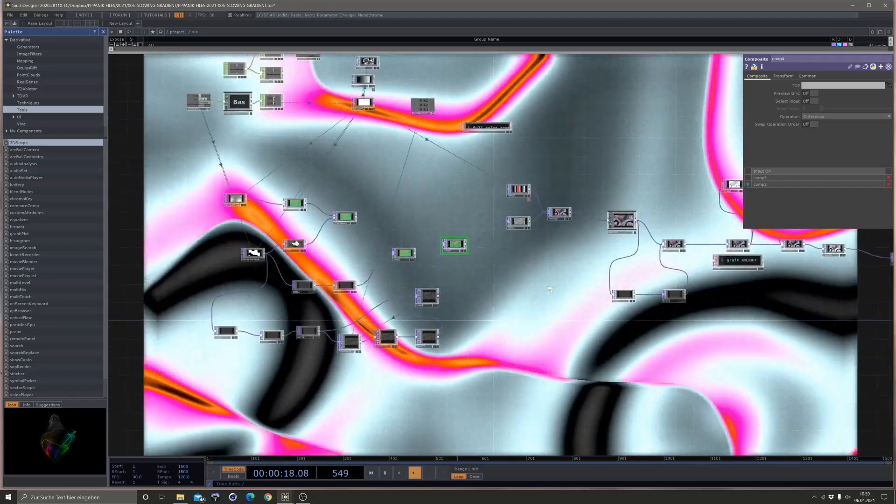
pyautogui.scroll(-2, 551, 290)
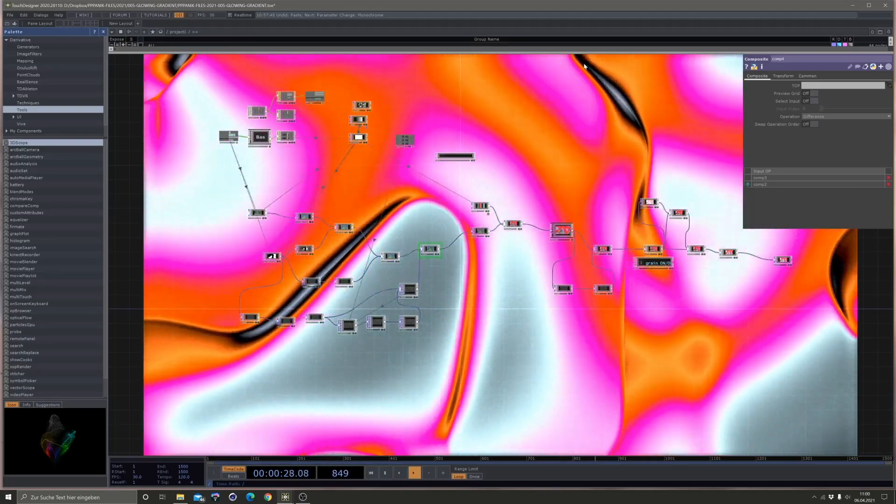
pyautogui.scroll(2, 523, 320)
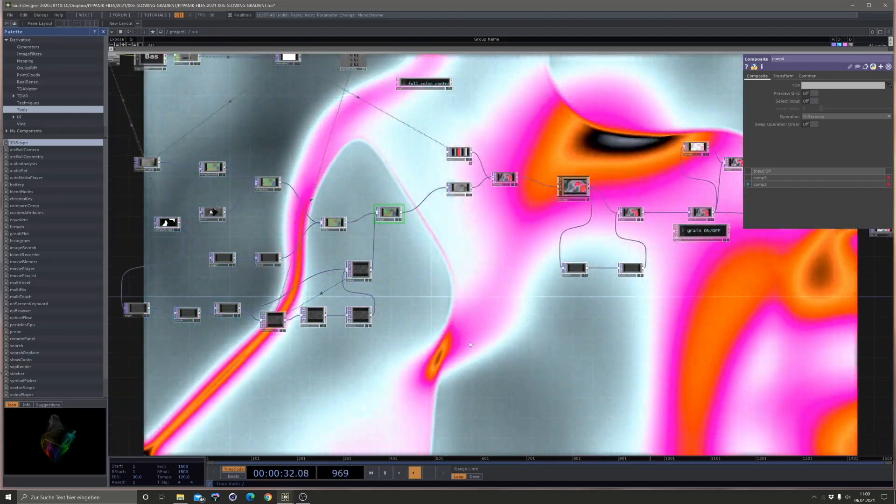
pyautogui.scroll(-2, 602, 317)
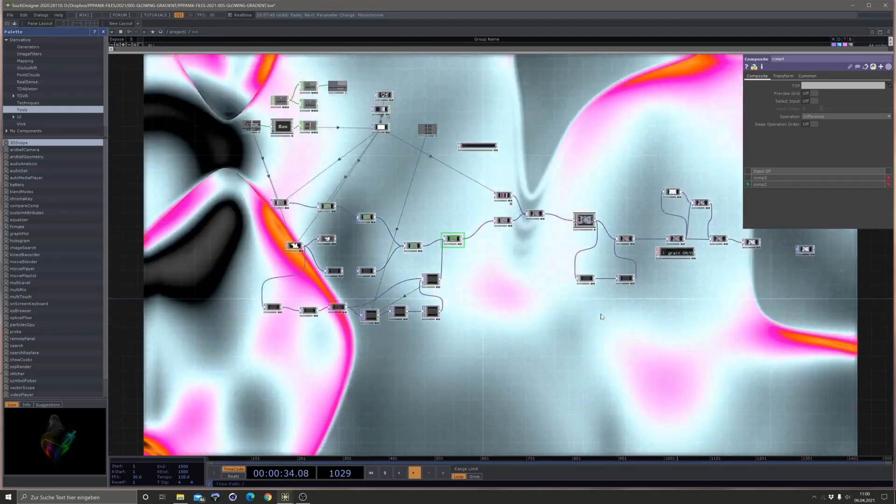
pyautogui.scroll(-2, 611, 306)
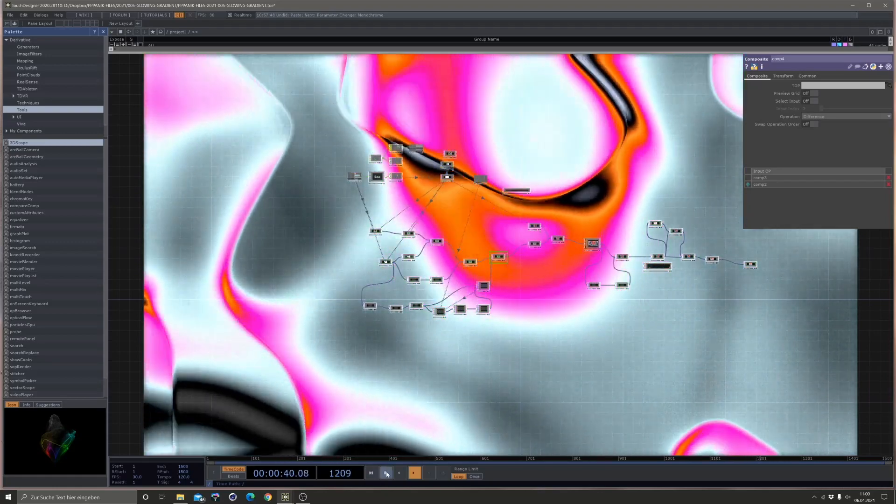
pyautogui.click(387, 474)
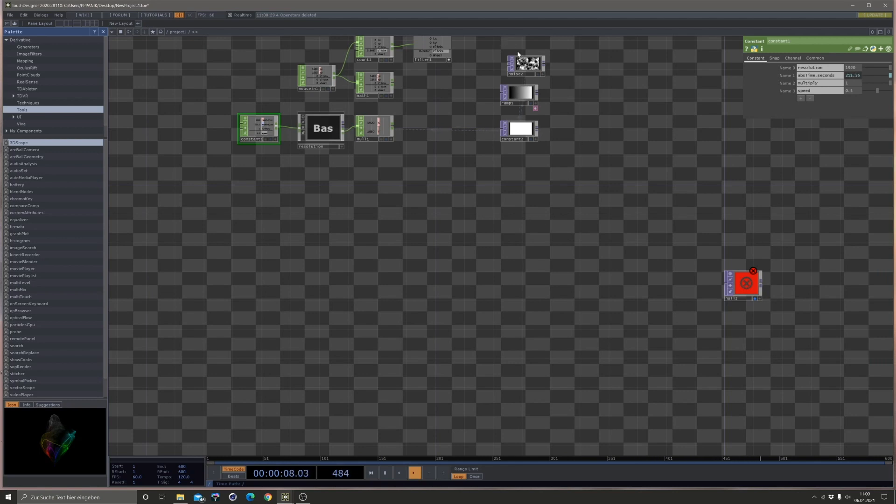
# Paste a copy of the existing Noise TOP below the setup nodes and connect it to the output null.
pyautogui.hotkey('ctrl', 'v')
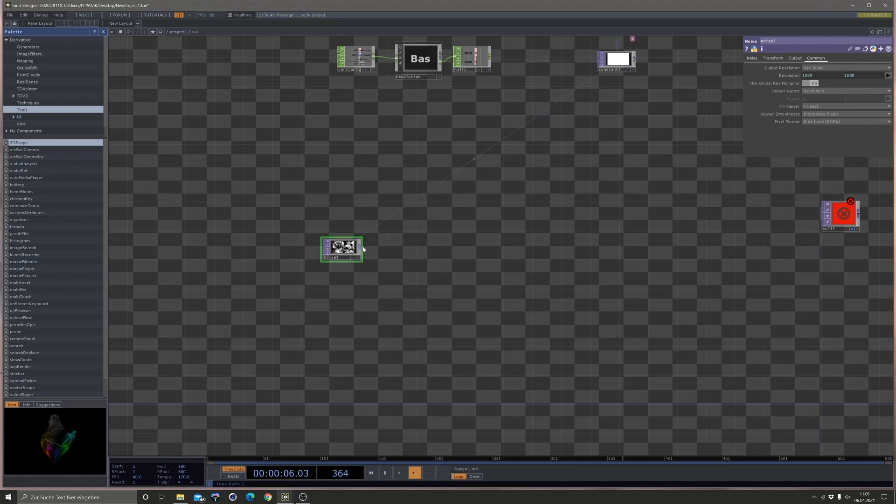
pyautogui.moveTo(813, 222); pyautogui.dragTo(813, 221)
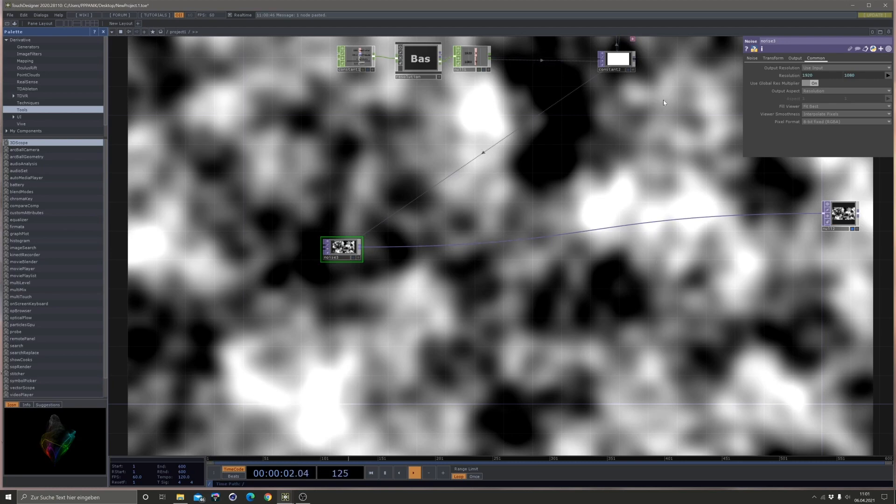
# Drive noise3's Z translation with constant1's absTime_seconds channel divided by 3.
pyautogui.moveTo(542, 120); pyautogui.dragTo(553, 131)
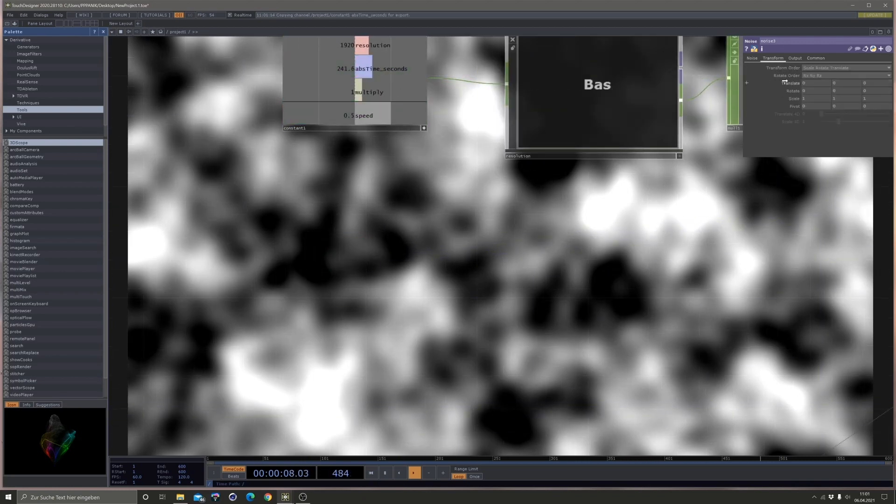
pyautogui.click(864, 75)
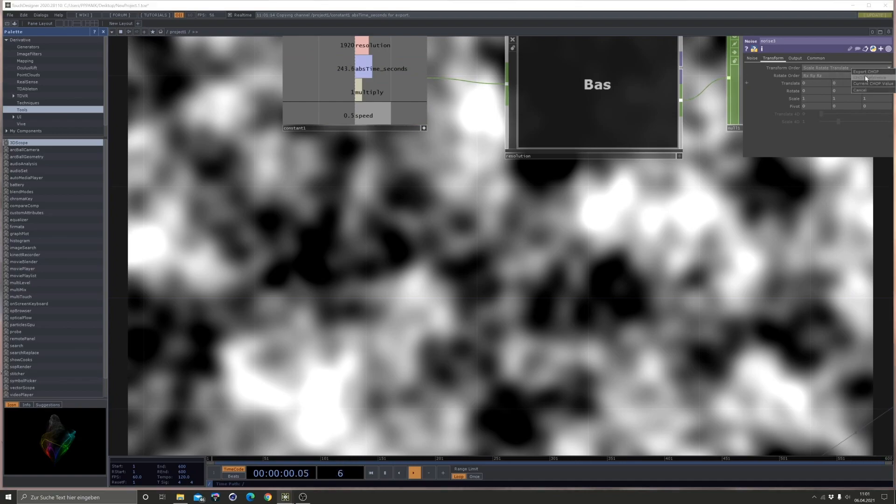
pyautogui.scroll(-5, 611, 284)
pyautogui.moveTo(603, 147); pyautogui.dragTo(511, 62)
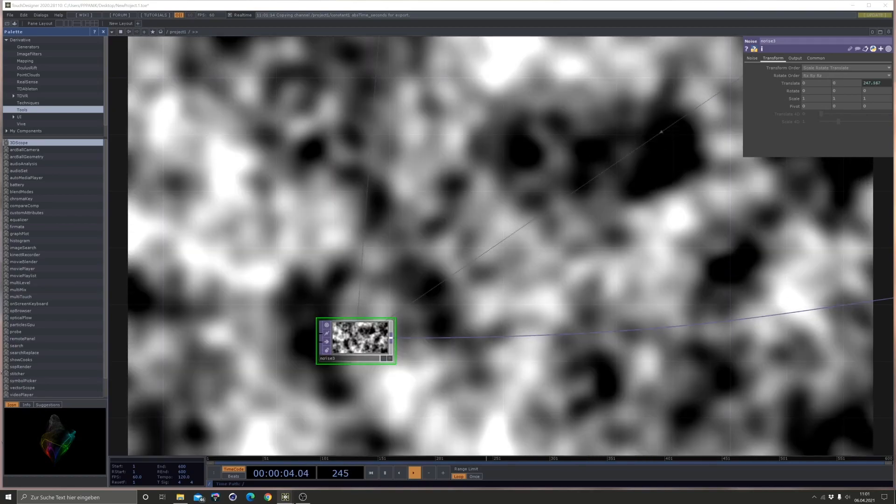
pyautogui.scroll(-2, 486, 227)
pyautogui.scroll(-2, 486, 227)
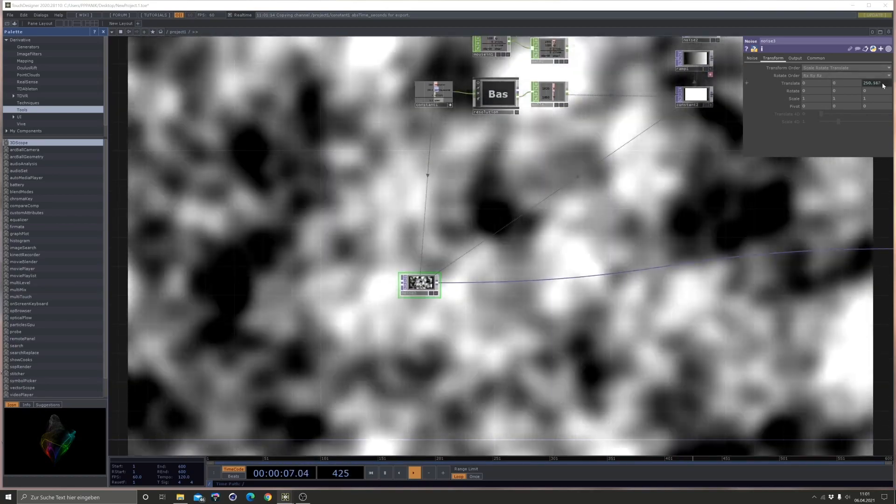
pyautogui.click(883, 84)
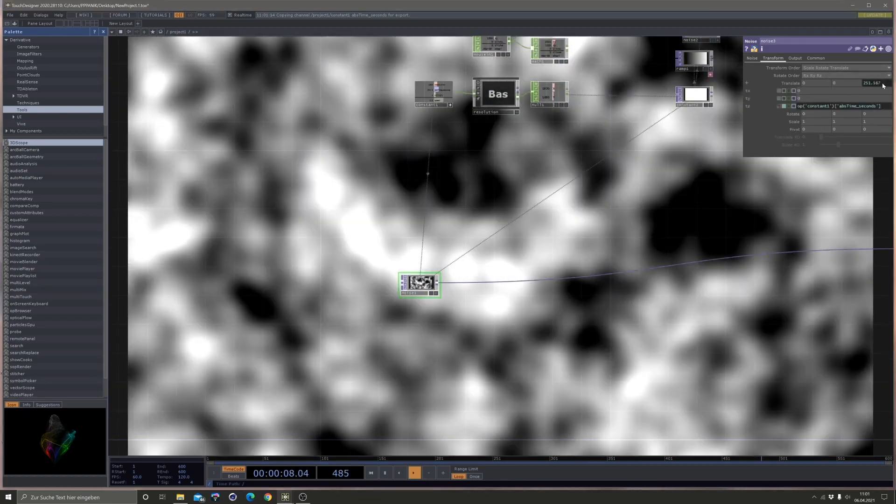
pyautogui.write('/3')
pyautogui.press('Return')
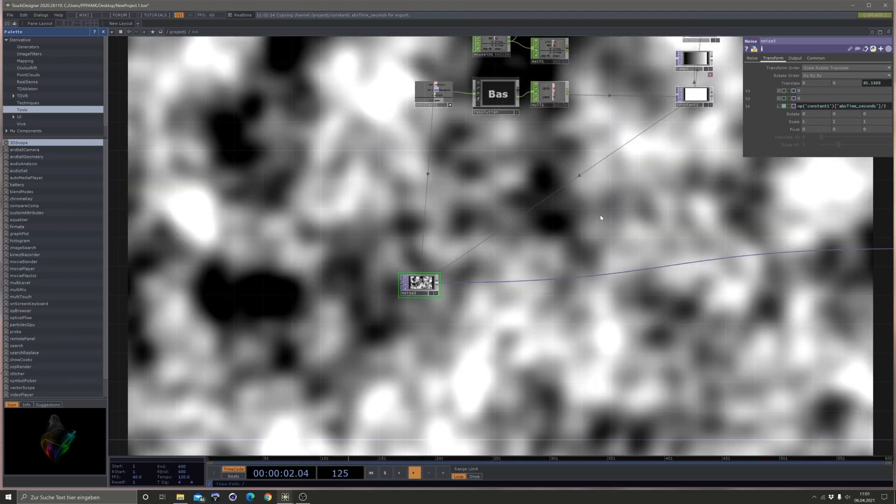
# Set noise3's period to 5 and its harmonics to 1.
pyautogui.moveTo(602, 216); pyautogui.dragTo(481, 140)
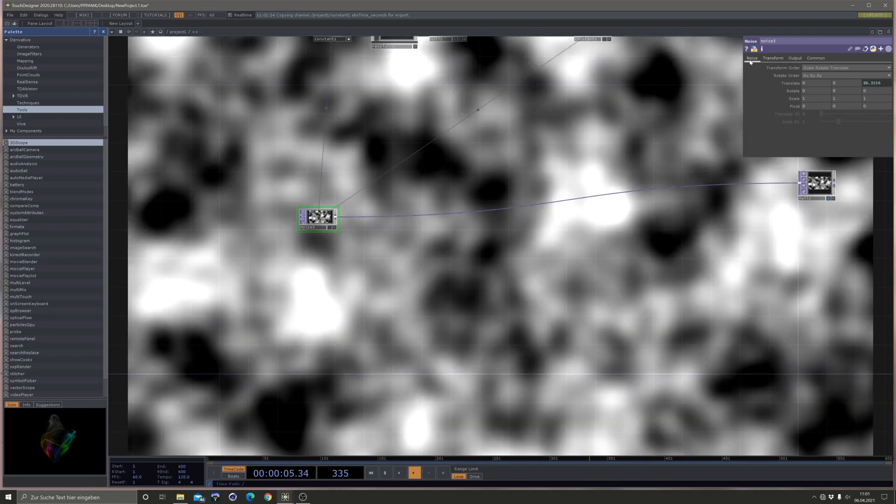
pyautogui.click(752, 59)
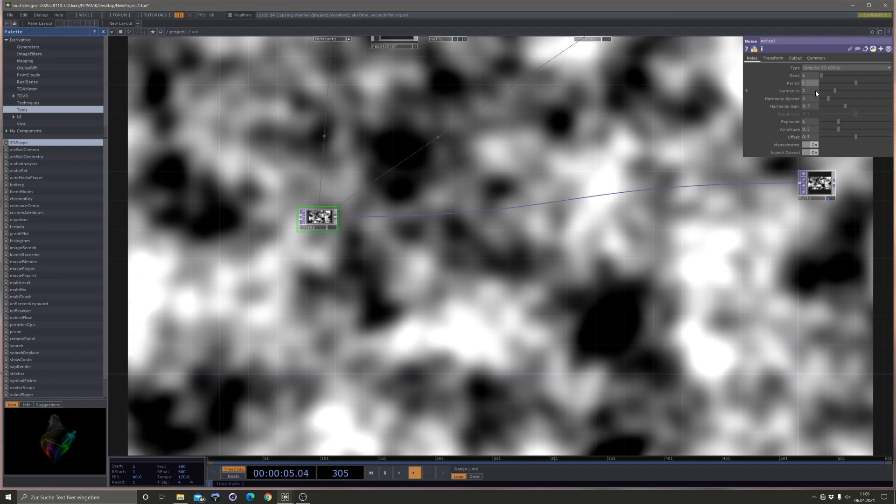
pyautogui.click(811, 83)
pyautogui.write('5')
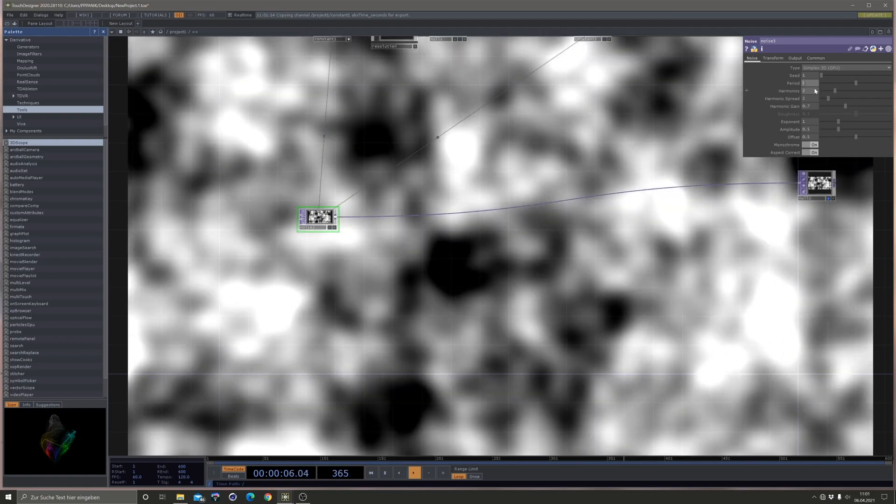
pyautogui.click(813, 91)
pyautogui.write('1')
pyautogui.press('Return')
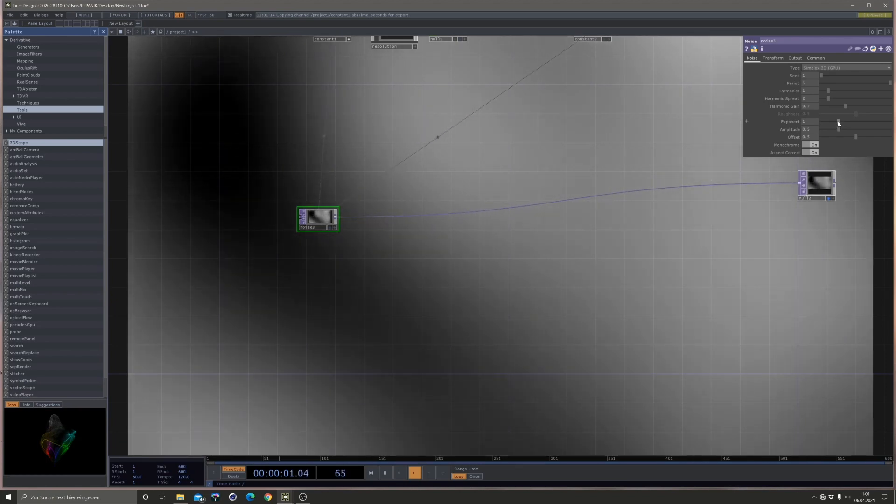
# Set noise3's exponent to 1.89 and its pixel format to 32-bit float (RGBA).
pyautogui.moveTo(839, 123)
pyautogui.mouseDown()
pyautogui.moveTo(848, 123)
pyautogui.moveTo(830, 122)
pyautogui.moveTo(849, 125)
pyautogui.mouseUp()
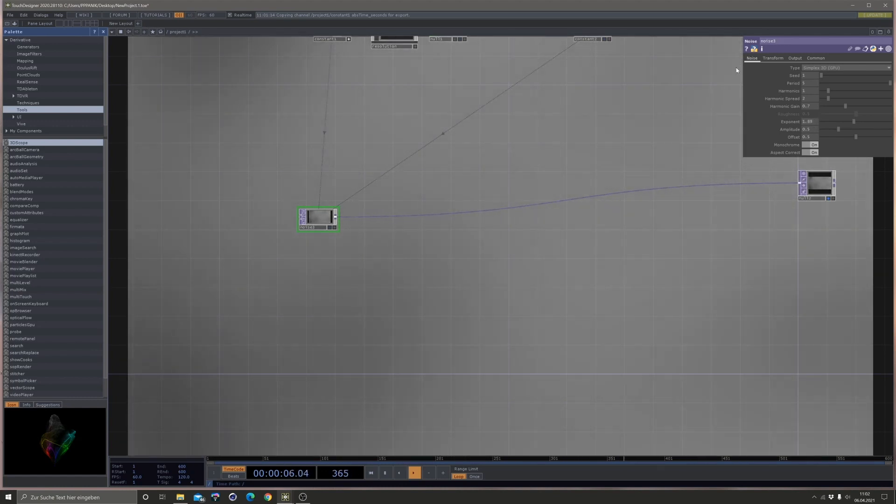
pyautogui.click(773, 58)
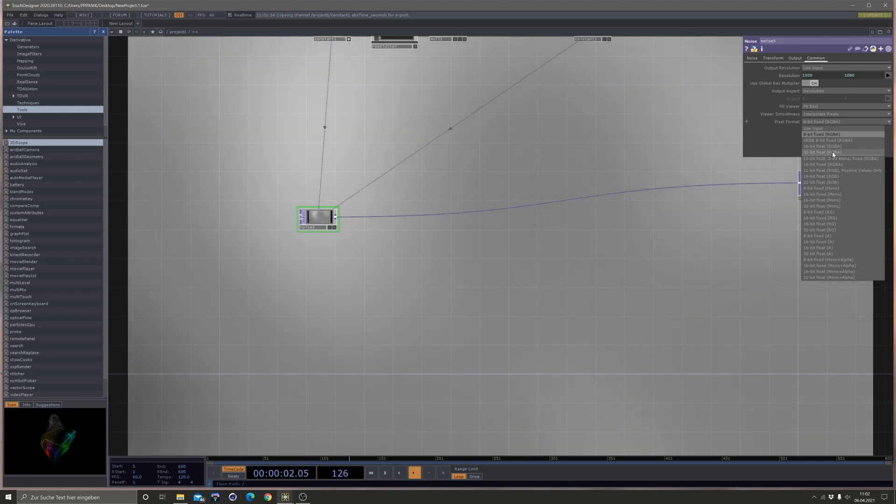
pyautogui.click(833, 153)
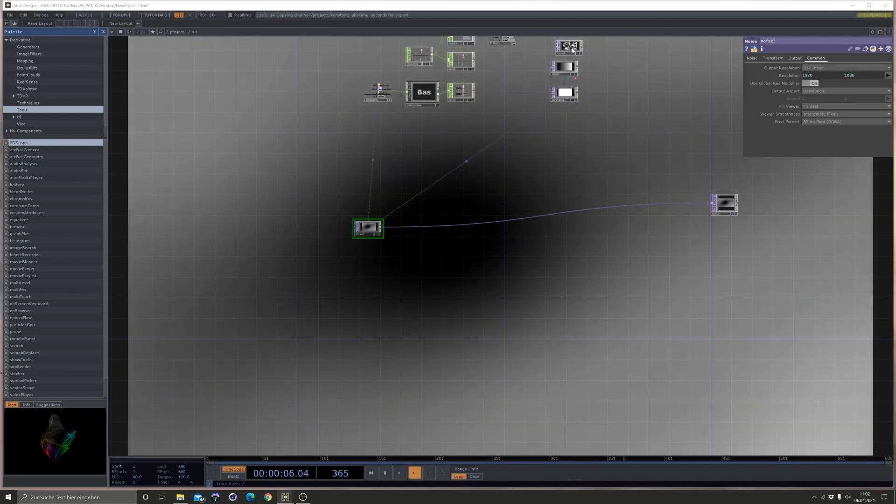
# Duplicate the original Noise TOP beside the ramp and place the copy between noise3 and the output null.
pyautogui.click(570, 46)
pyautogui.hotkey('ctrl', 'c')
pyautogui.hotkey('ctrl', 'v')
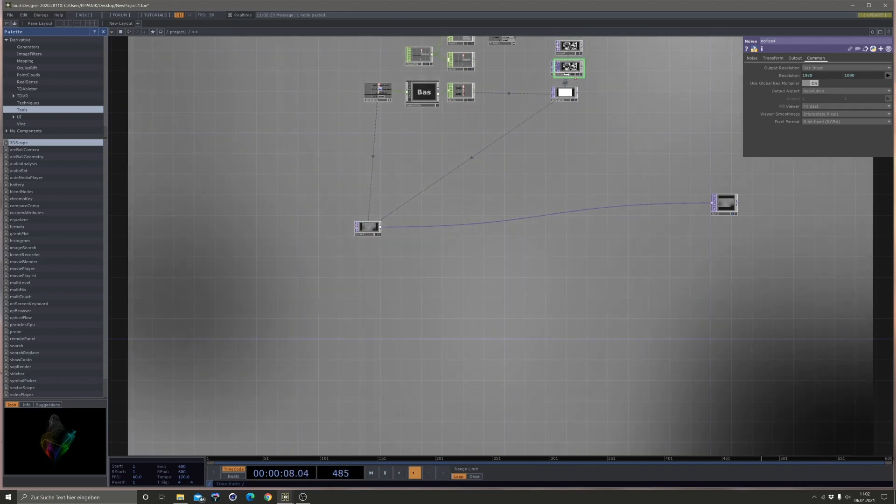
pyautogui.moveTo(569, 69); pyautogui.dragTo(481, 196)
# Connect noise3 into the duplicated noise, wire that to the output null, and align it in line with noise3.
pyautogui.scroll(3, 584, 191)
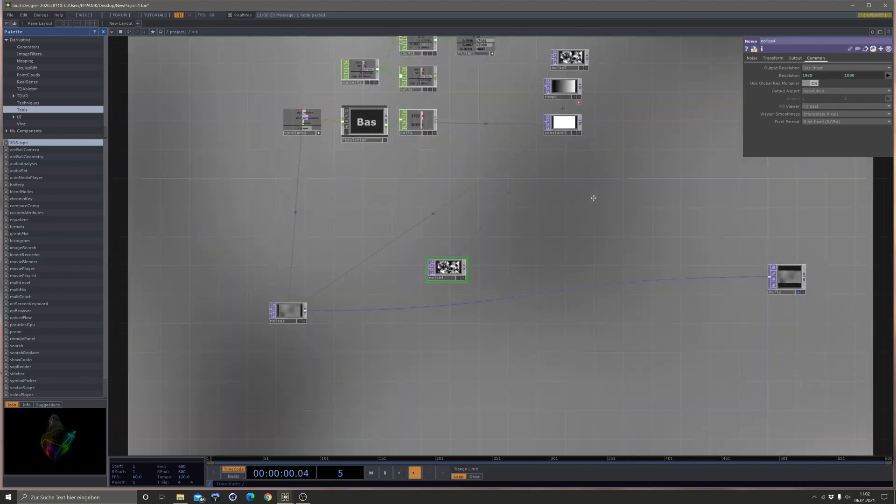
pyautogui.moveTo(594, 198); pyautogui.dragTo(584, 228)
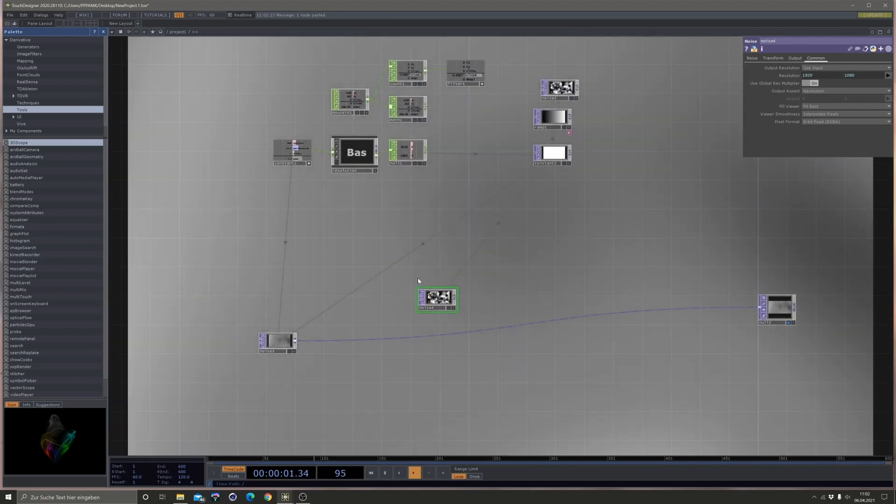
pyautogui.moveTo(326, 331); pyautogui.dragTo(392, 230)
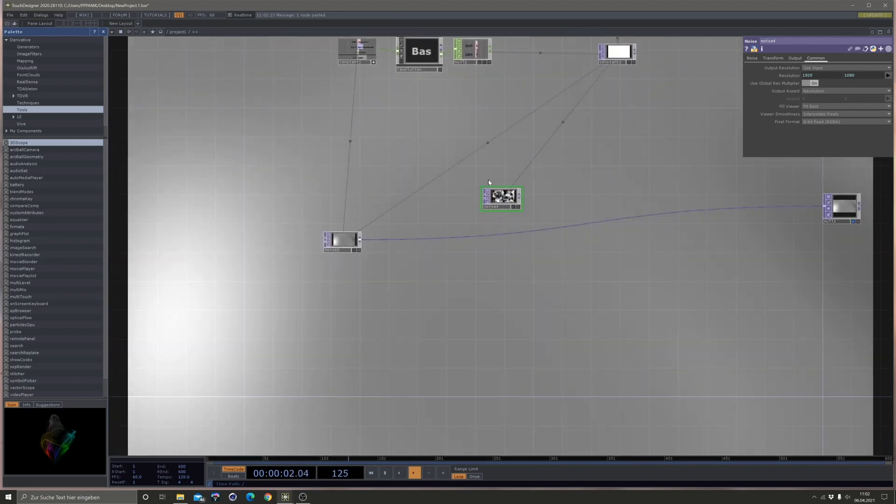
pyautogui.moveTo(504, 199); pyautogui.dragTo(454, 294)
pyautogui.moveTo(363, 243); pyautogui.dragTo(428, 299)
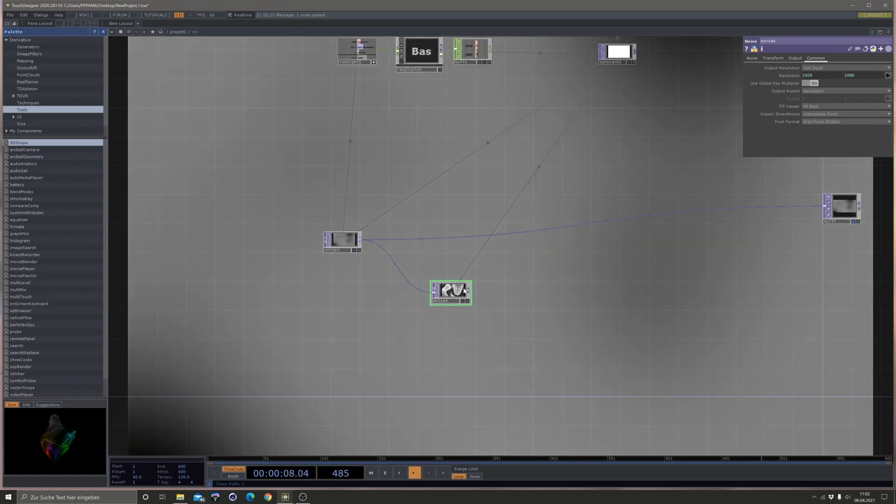
pyautogui.moveTo(519, 259); pyautogui.dragTo(552, 232)
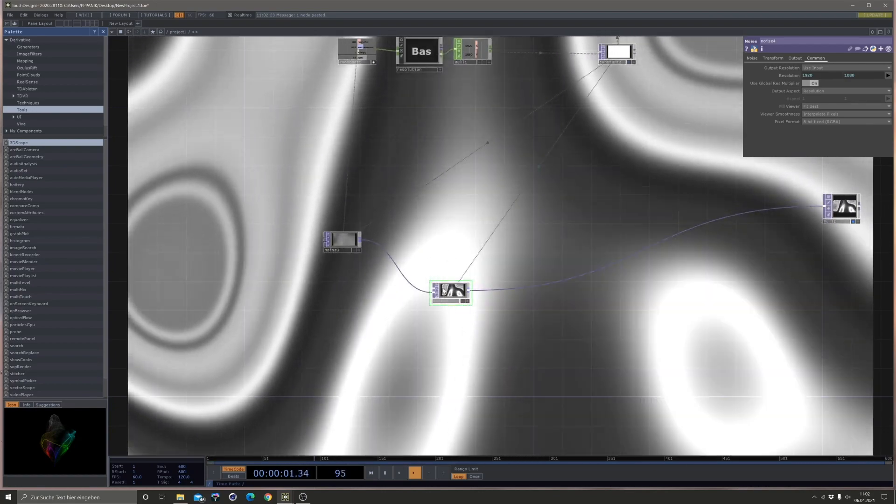
pyautogui.moveTo(451, 293); pyautogui.dragTo(429, 243)
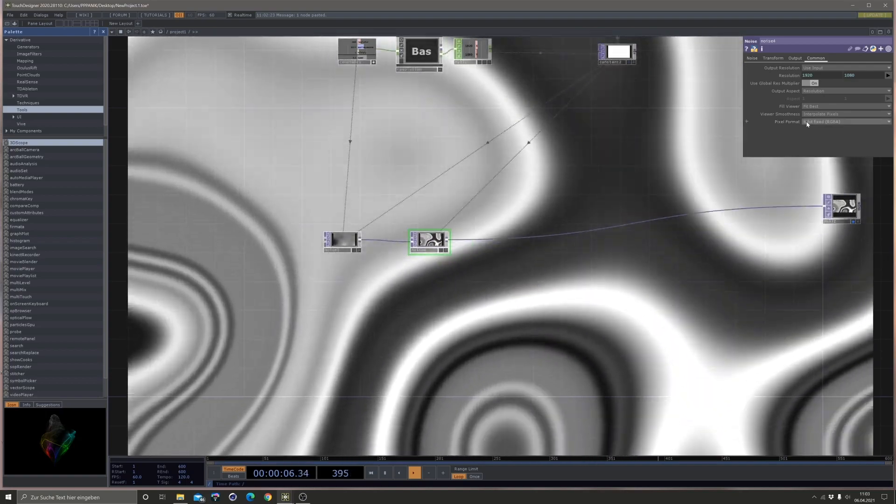
# Set noise4's pixel format to 32-bit float (RGBA), period to 2, harmonics to 0, exponent to 0.85 and amplitude to about 0.36.
pyautogui.click(807, 122)
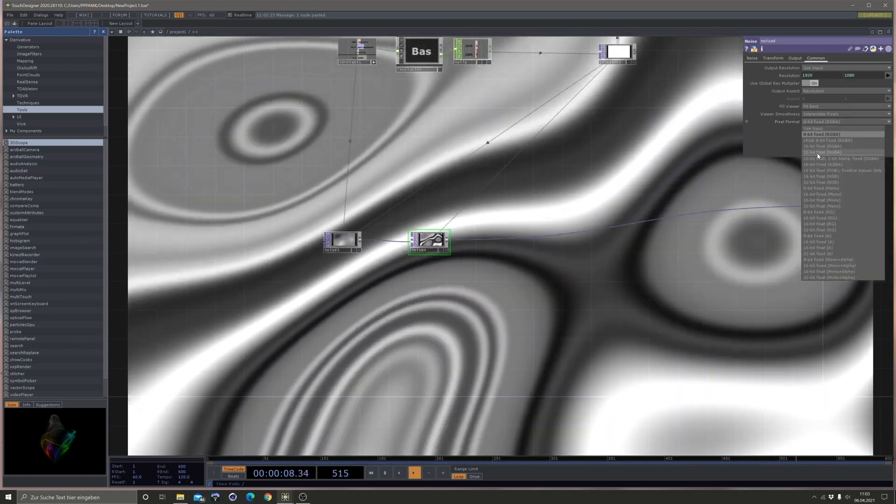
pyautogui.click(818, 153)
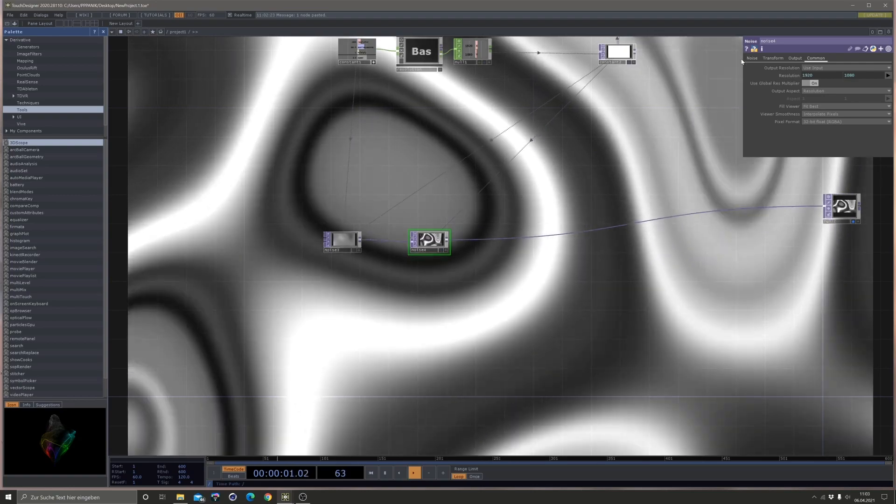
pyautogui.click(752, 58)
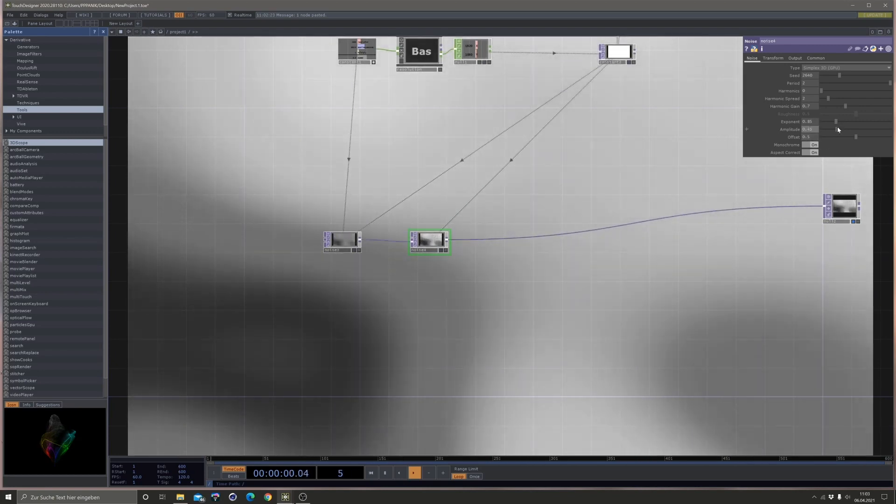
pyautogui.moveTo(837, 129); pyautogui.dragTo(834, 132)
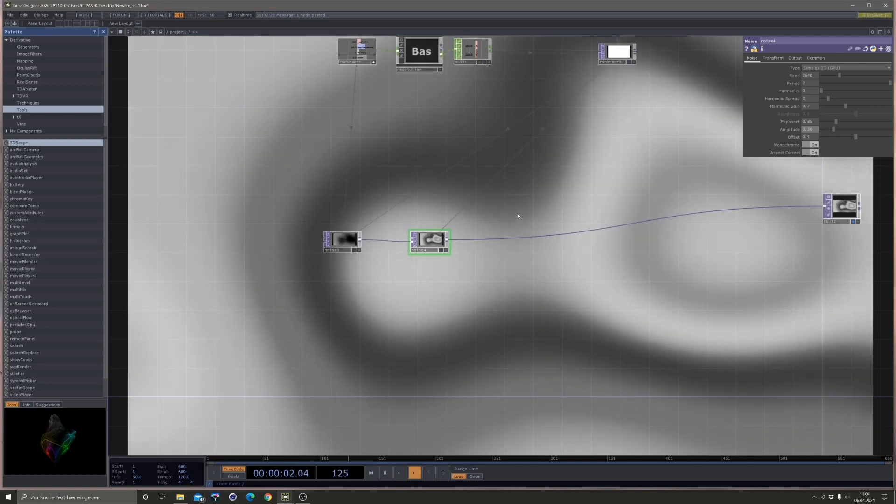
pyautogui.scroll(-3, 516, 216)
pyautogui.scroll(2, 521, 279)
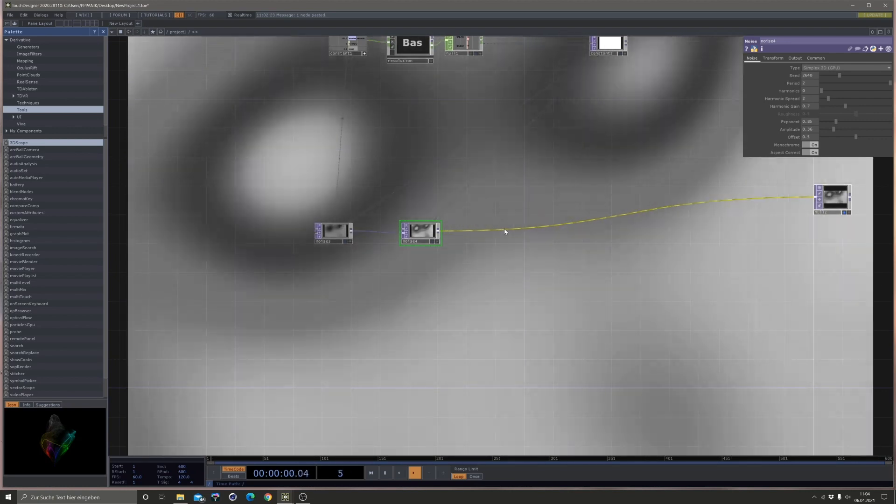
pyautogui.rightClick(506, 229)
pyautogui.click(521, 221)
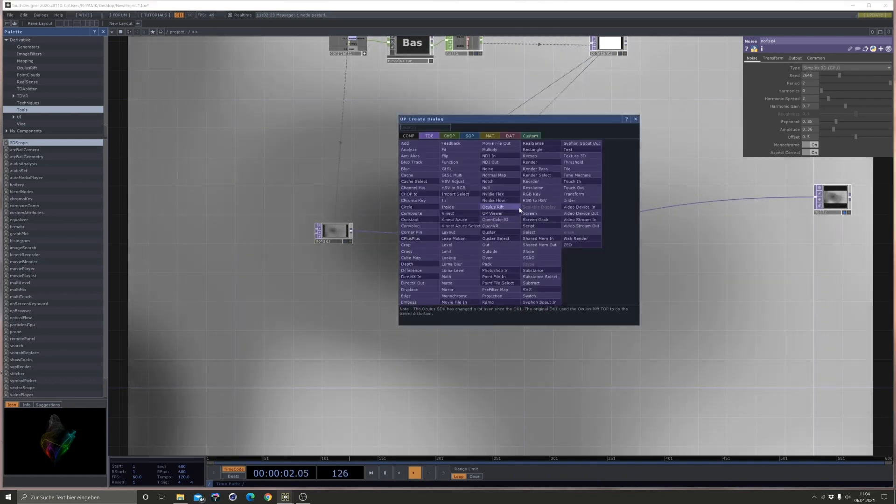
pyautogui.click(414, 295)
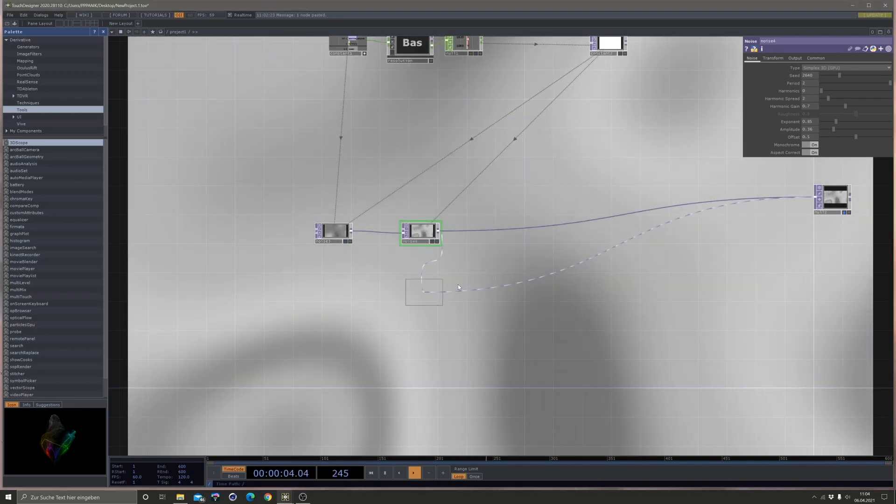
pyautogui.click(527, 233)
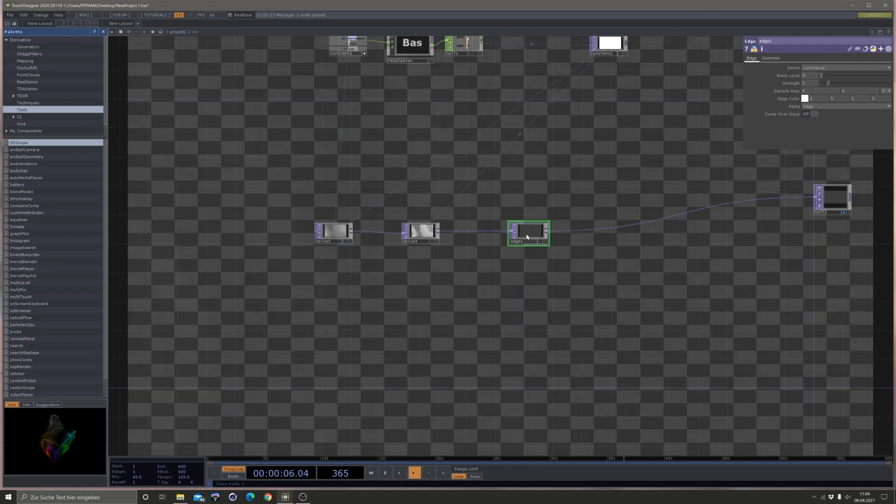
pyautogui.hotkey('ctrl', 'z')
# Insert a Displace TOP into the connection between noise4 and the output null.
pyautogui.rightClick(512, 230)
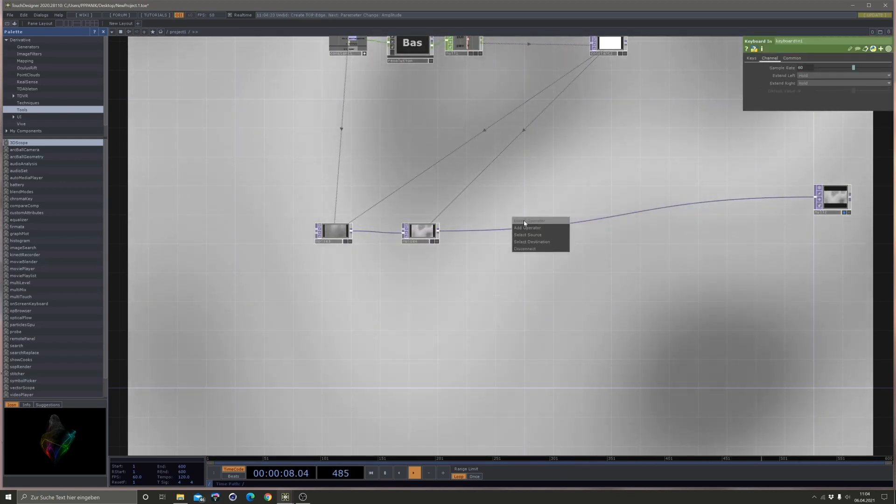
pyautogui.click(524, 220)
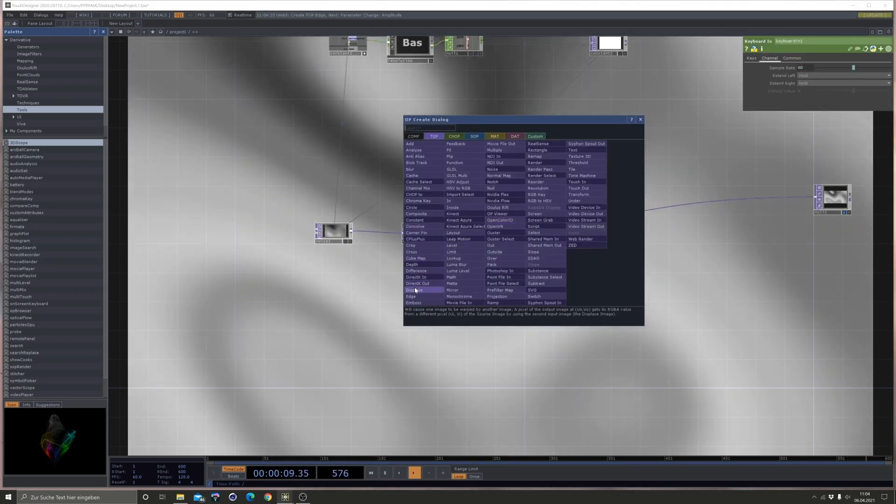
pyautogui.click(415, 289)
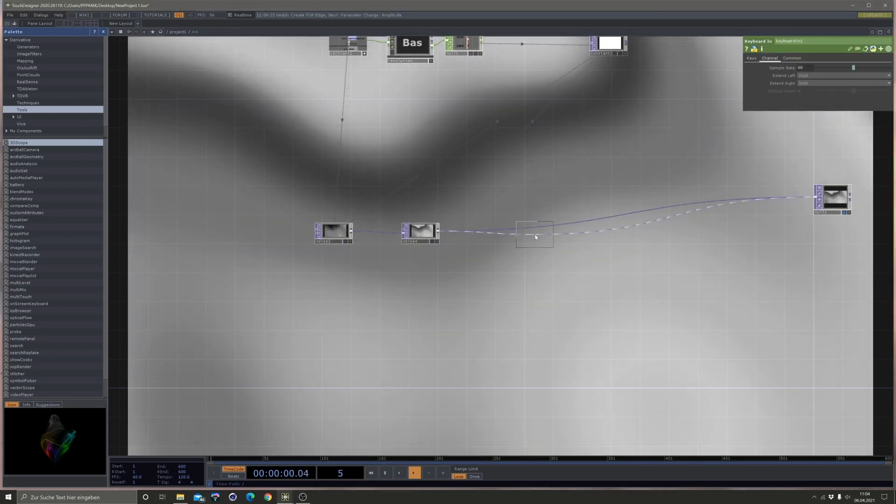
pyautogui.click(535, 235)
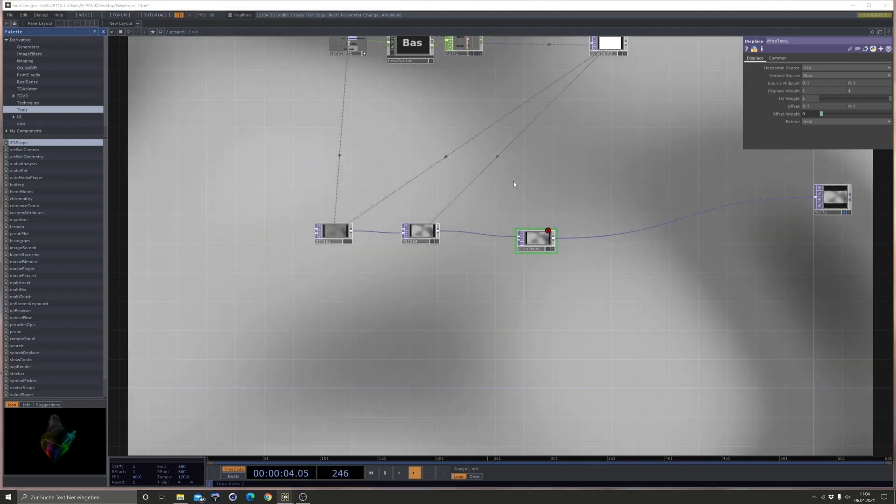
# Duplicate noise3, place the copy below noise4, and connect it to the second input of the Displace TOP.
pyautogui.click(338, 238)
pyautogui.hotkey('ctrl', 'c')
pyautogui.hotkey('ctrl', 'v')
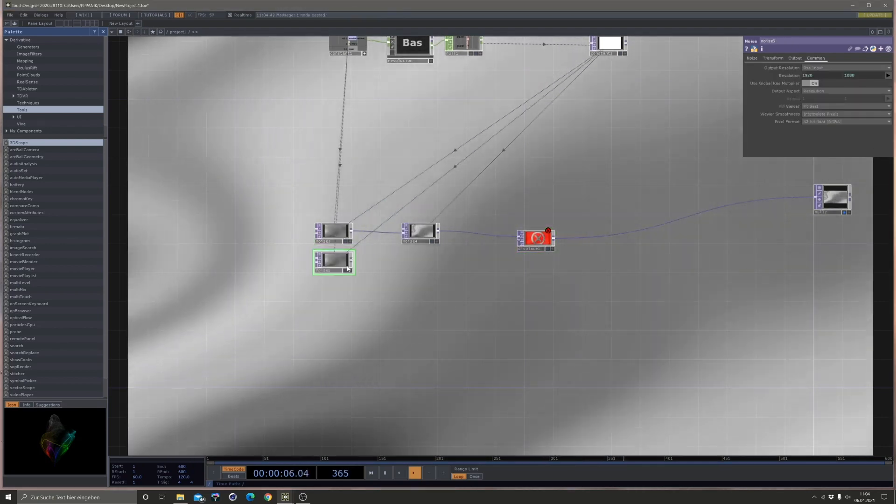
pyautogui.moveTo(334, 261); pyautogui.dragTo(517, 241)
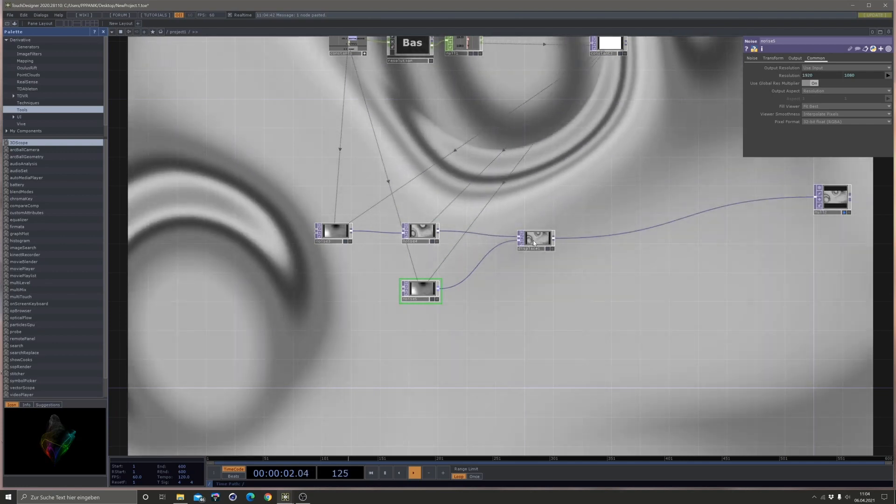
# Set both displace weight values of displace1 to 0.01.
pyautogui.click(533, 243)
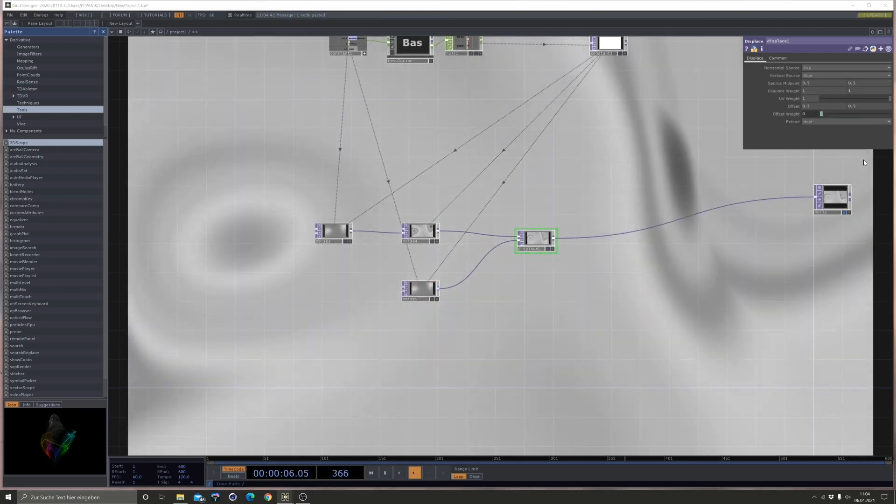
pyautogui.moveTo(788, 92)
pyautogui.mouseDown(button='middle')
pyautogui.moveTo(790, 102)
pyautogui.moveTo(789, 80)
pyautogui.mouseUp(button='middle')
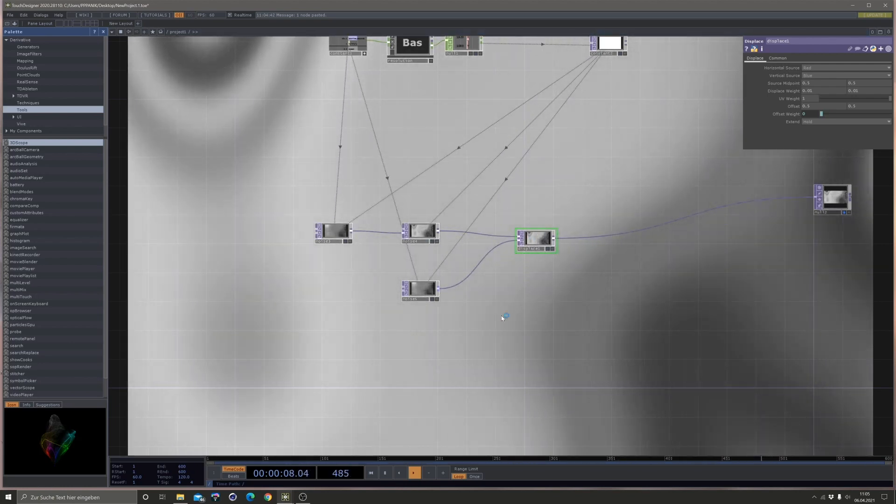
# Set noise5's exponent to 0 and its period to 3.
pyautogui.click(422, 289)
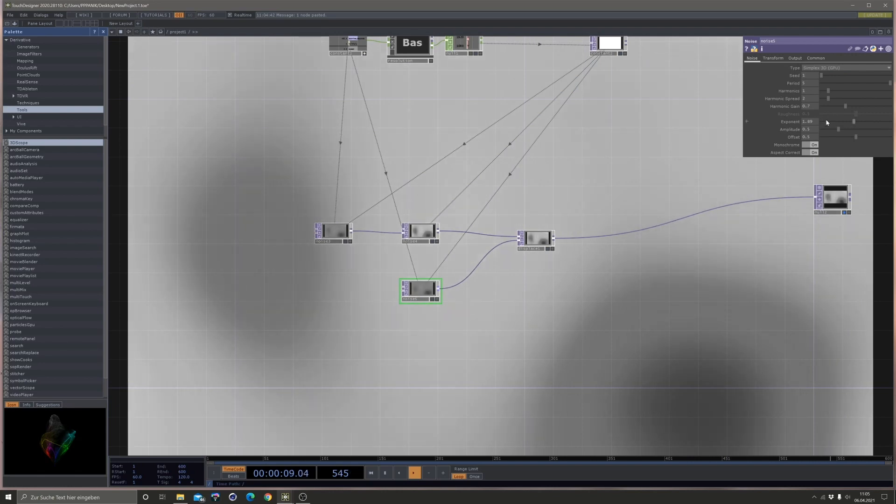
pyautogui.moveTo(827, 122); pyautogui.dragTo(736, 125)
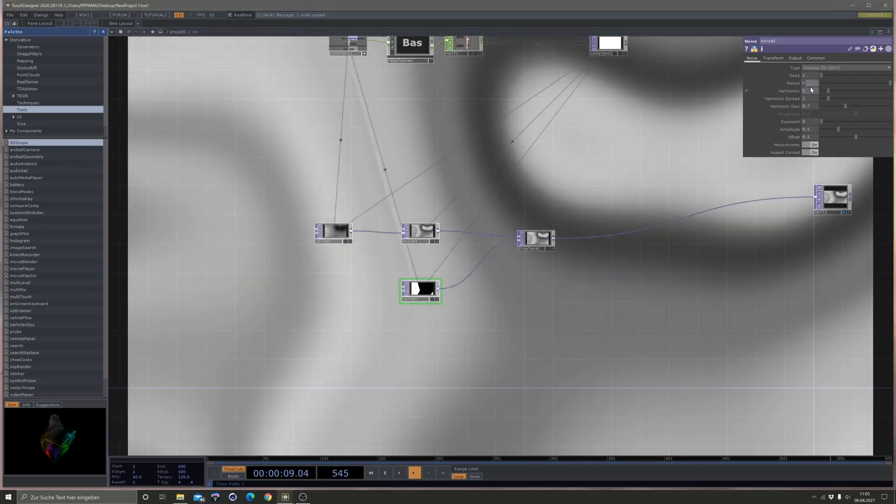
pyautogui.write('3')
pyautogui.click(811, 92)
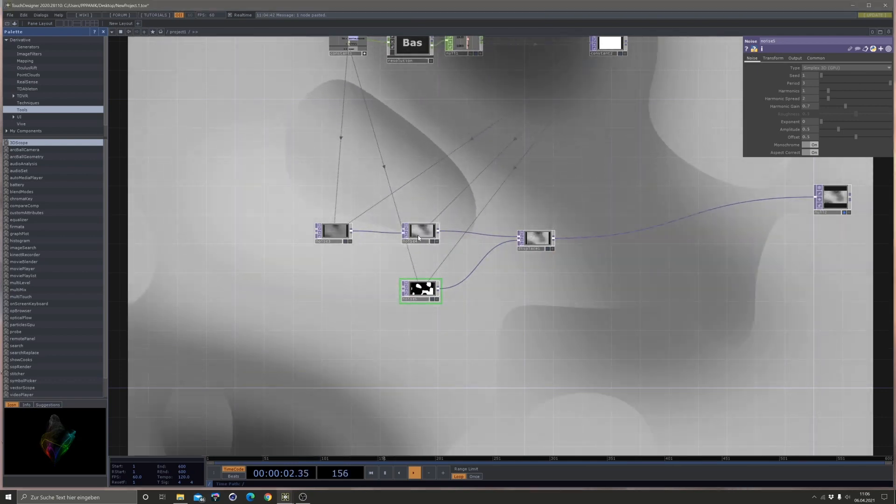
# Turn off the Monochrome option of noise4 so it outputs color.
pyautogui.click(425, 232)
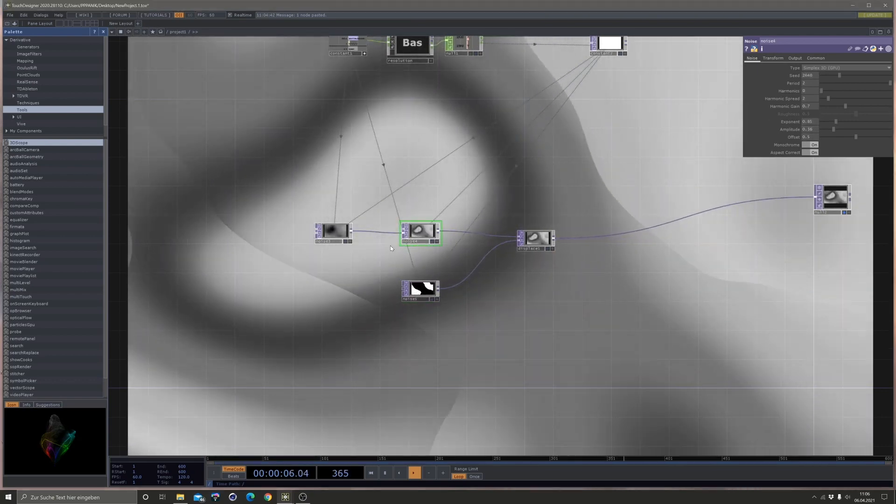
pyautogui.scroll(8, 391, 246)
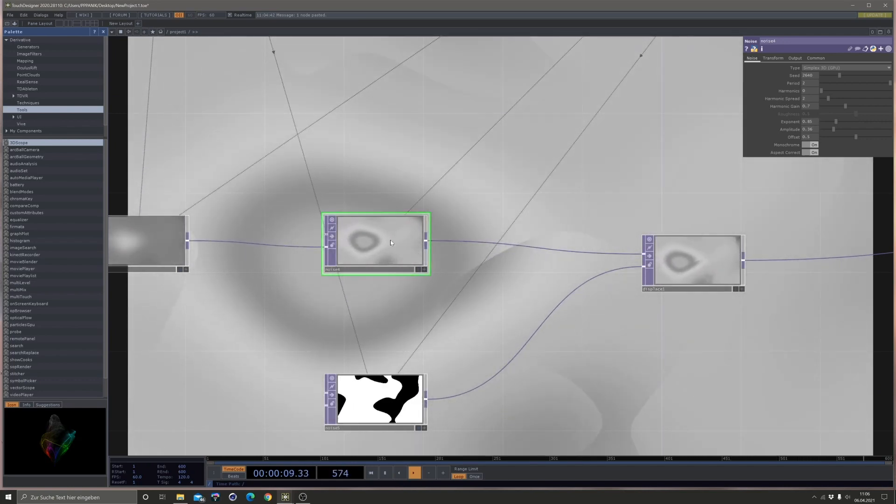
pyautogui.moveTo(372, 211); pyautogui.dragTo(432, 190)
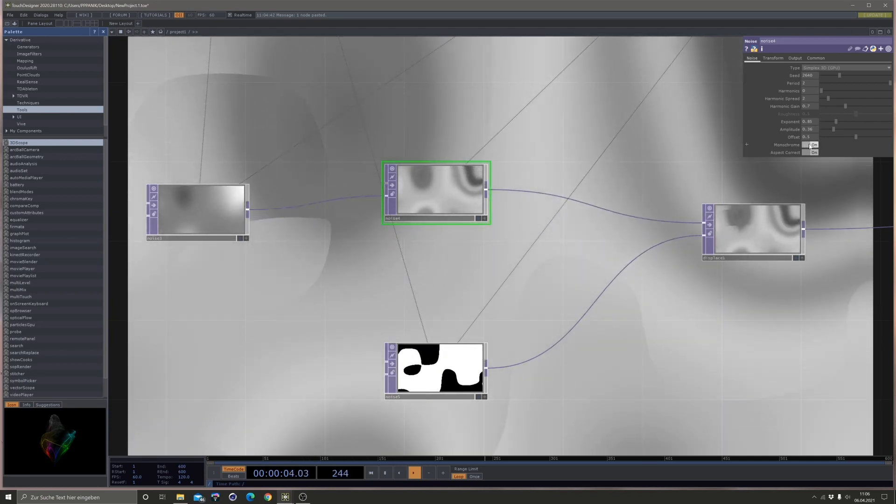
pyautogui.click(813, 145)
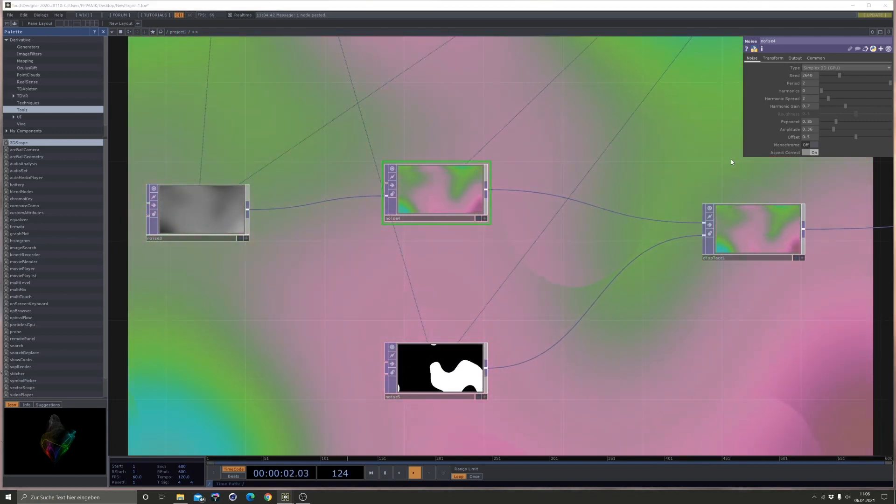
# Set displace1's extend mode to Mirror.
pyautogui.click(778, 238)
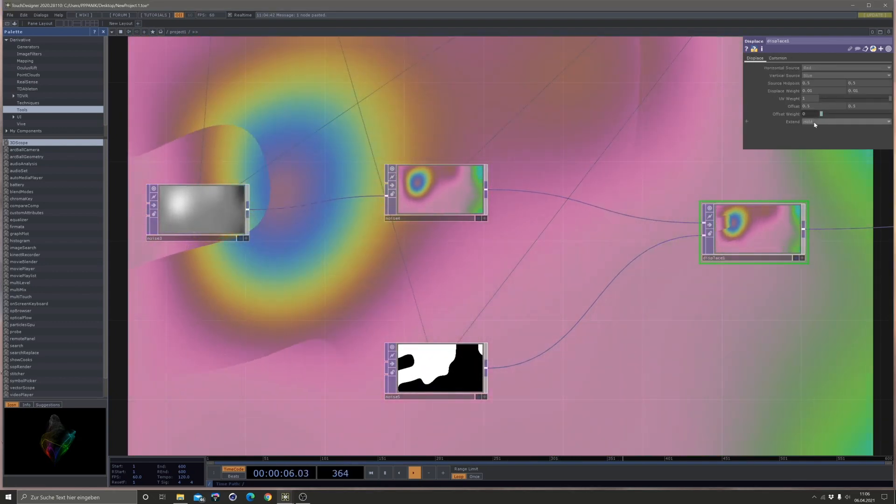
pyautogui.click(805, 122)
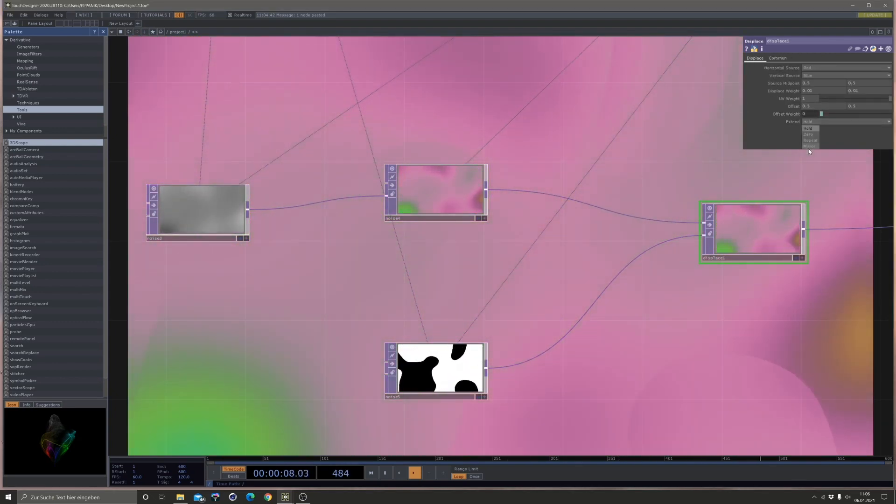
pyautogui.click(809, 147)
# Add an Edge TOP fed by noise5's output and place it in the free area below displace1.
pyautogui.moveTo(649, 310); pyautogui.dragTo(594, 222)
pyautogui.moveTo(615, 303); pyautogui.dragTo(627, 211)
pyautogui.scroll(-3, 627, 211)
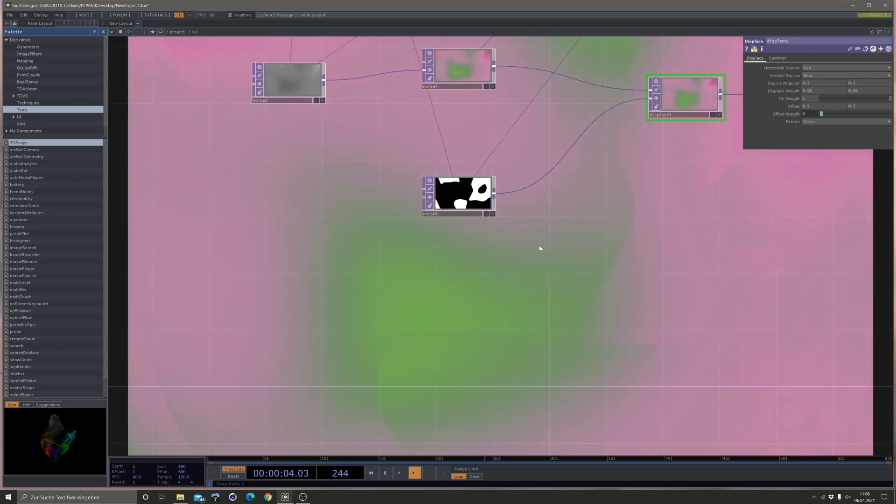
pyautogui.moveTo(598, 308); pyautogui.dragTo(402, 257)
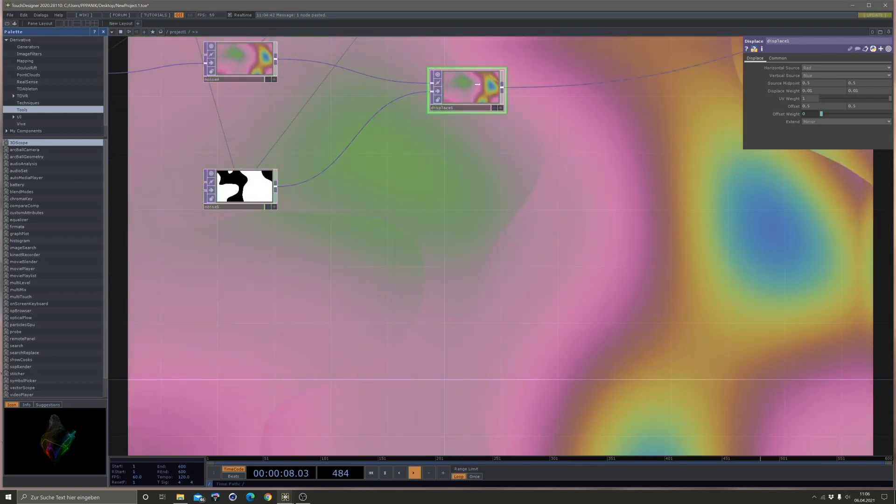
pyautogui.moveTo(477, 84)
pyautogui.mouseDown()
pyautogui.moveTo(451, 111)
pyautogui.moveTo(492, 84)
pyautogui.mouseUp()
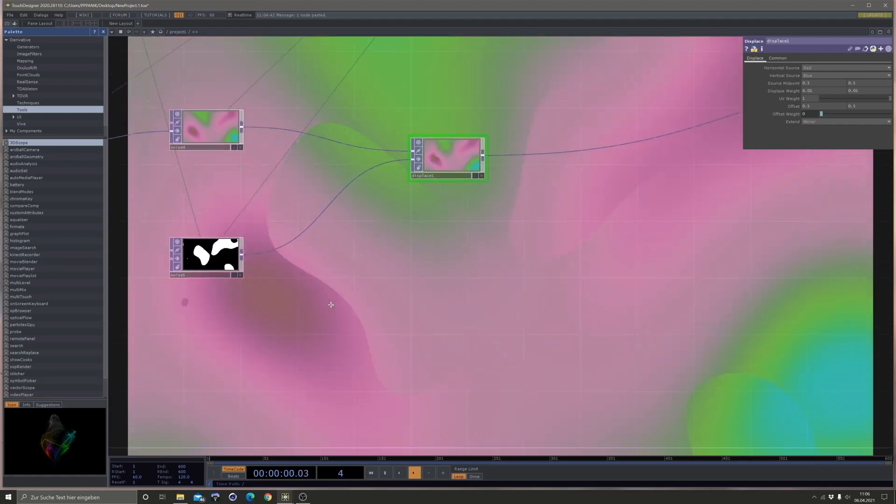
pyautogui.moveTo(331, 304); pyautogui.dragTo(362, 332)
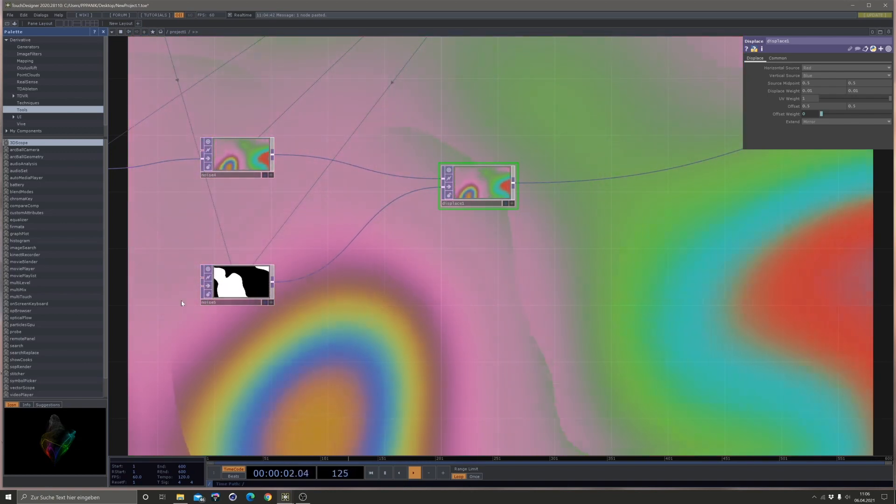
pyautogui.moveTo(274, 282); pyautogui.dragTo(359, 337)
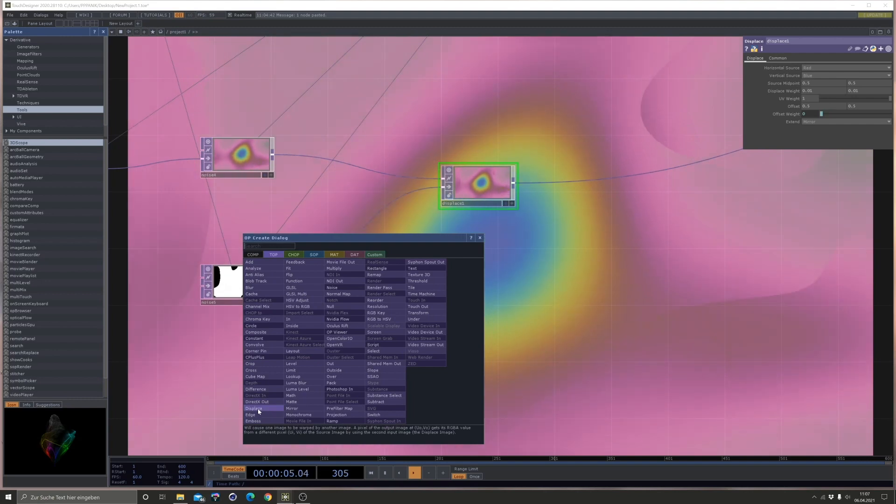
pyautogui.click(259, 414)
pyautogui.click(435, 356)
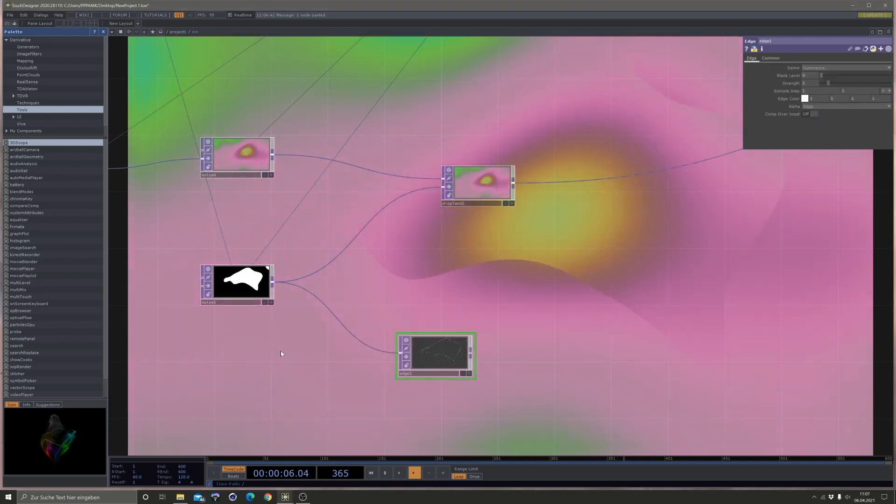
# Shift noise5 further from displace1 and move the Edge TOP to the open area well below noise5.
pyautogui.moveTo(281, 351); pyautogui.dragTo(337, 329)
pyautogui.scroll(3, 307, 263)
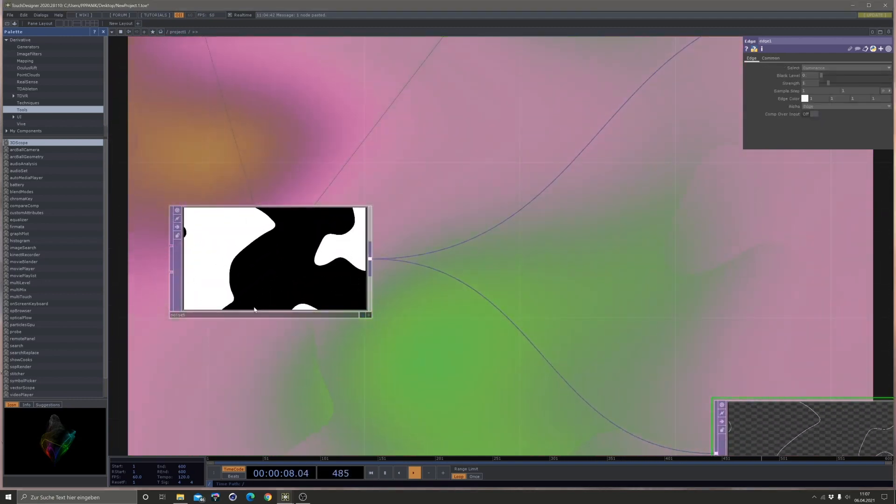
pyautogui.scroll(-3, 675, 240)
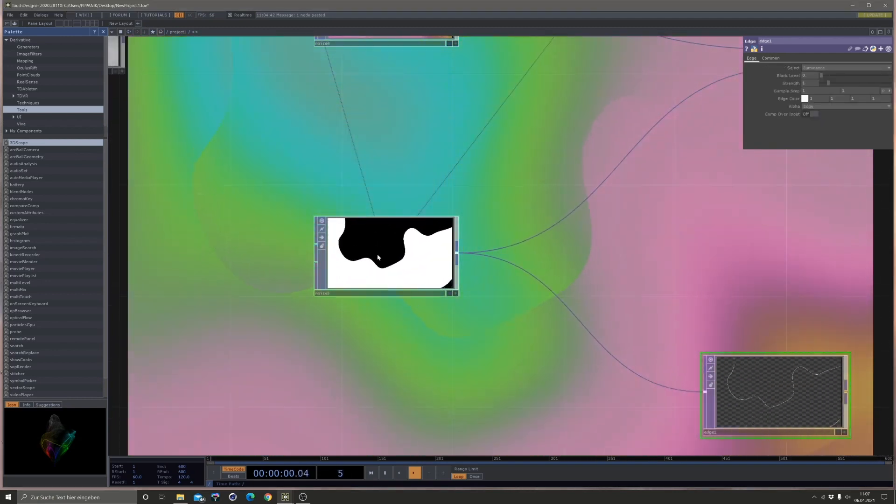
pyautogui.moveTo(512, 350); pyautogui.dragTo(414, 259)
pyautogui.scroll(-2, 539, 276)
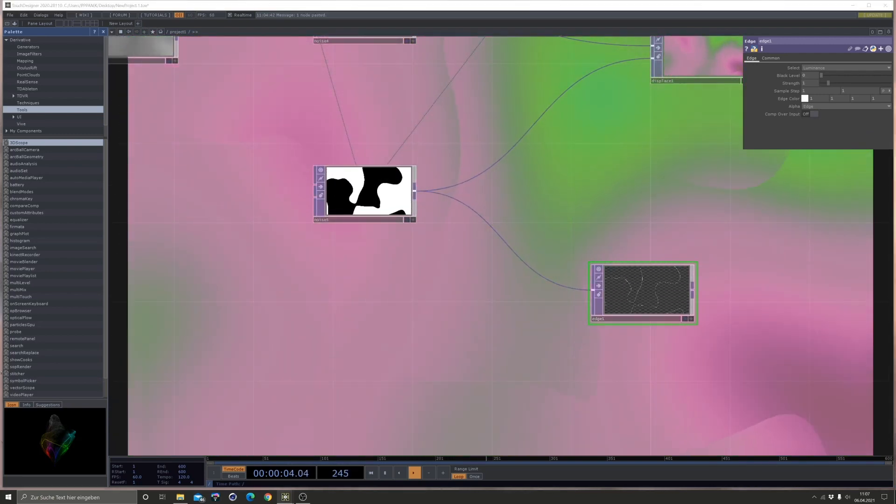
pyautogui.moveTo(481, 256); pyautogui.dragTo(434, 147)
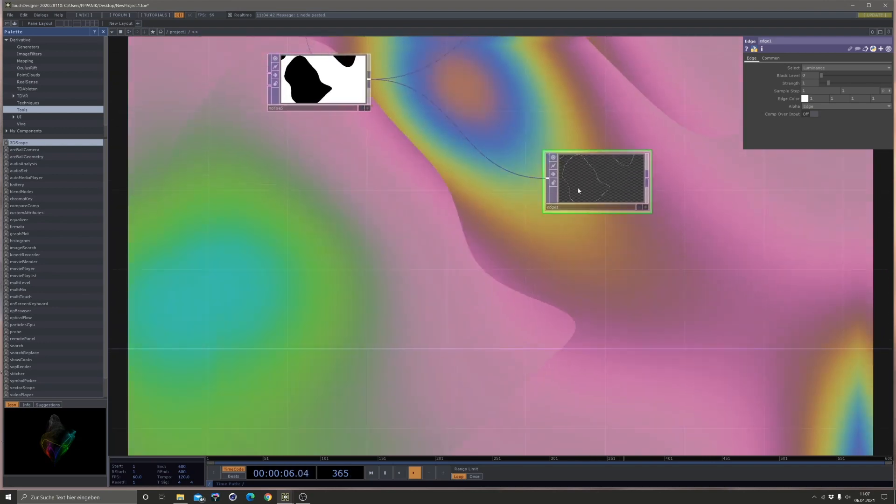
pyautogui.moveTo(333, 89); pyautogui.dragTo(253, 89)
pyautogui.moveTo(579, 173); pyautogui.dragTo(320, 333)
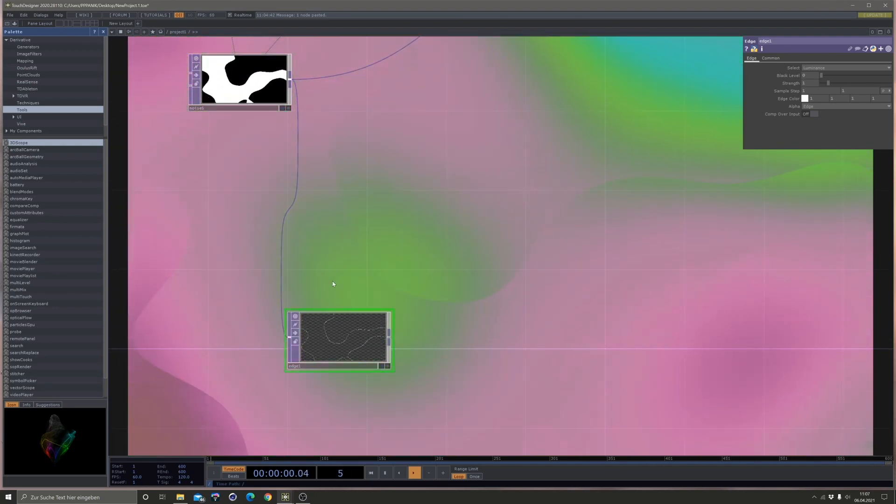
# Set the Strength of edge1 to 0.1.
pyautogui.moveTo(575, 308); pyautogui.dragTo(555, 273)
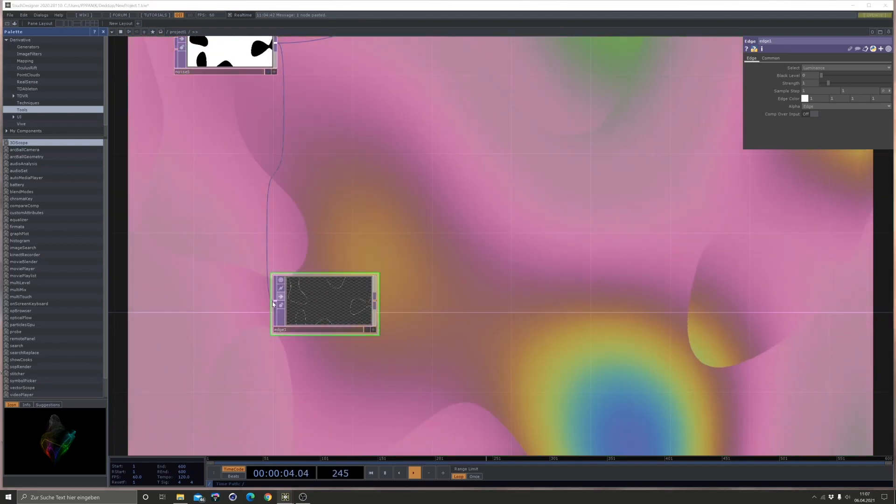
pyautogui.scroll(5, 233, 324)
pyautogui.scroll(3, 489, 233)
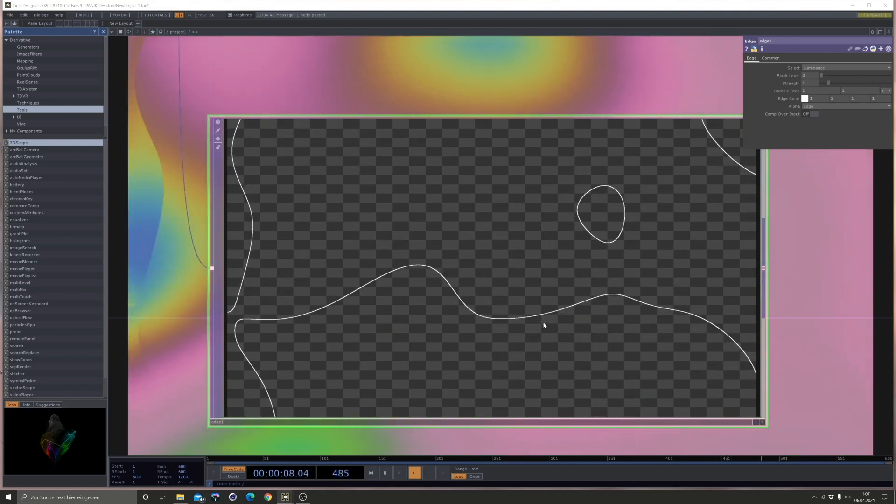
pyautogui.click(802, 83)
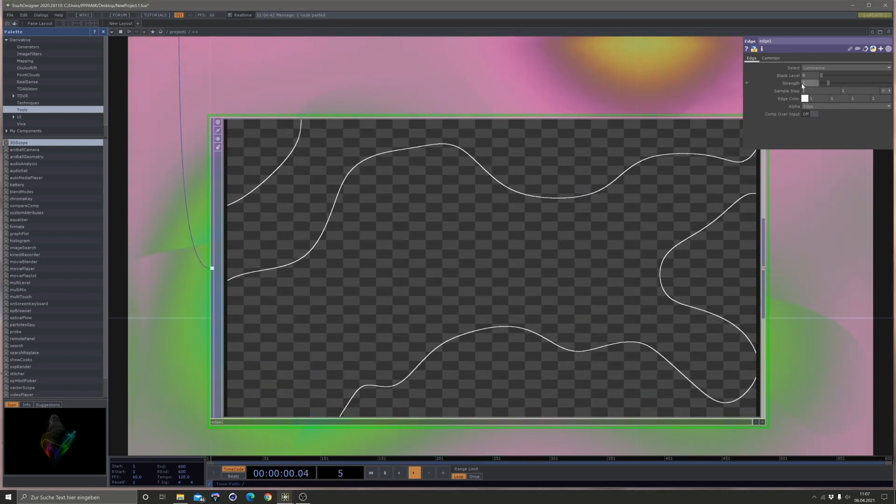
pyautogui.write('0.1')
pyautogui.press('Return')
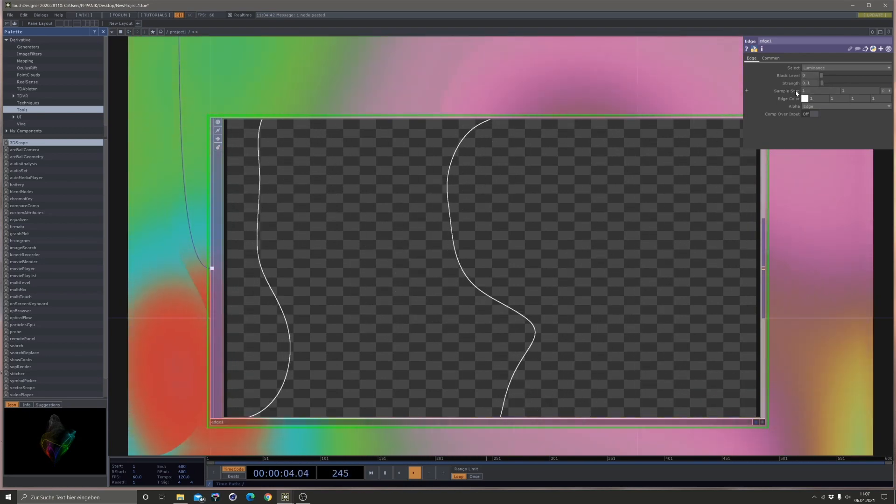
# Reduce edge1's Sample Step to 0.02 in both directions to thin the lines, and inspect them up close.
pyautogui.moveTo(795, 90); pyautogui.dragTo(781, 81, button='middle')
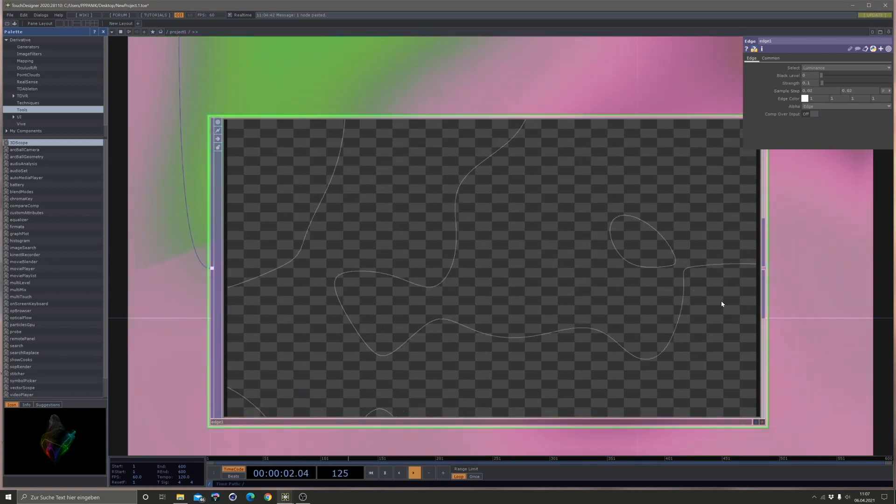
pyautogui.scroll(-2, 722, 301)
pyautogui.scroll(5, 576, 272)
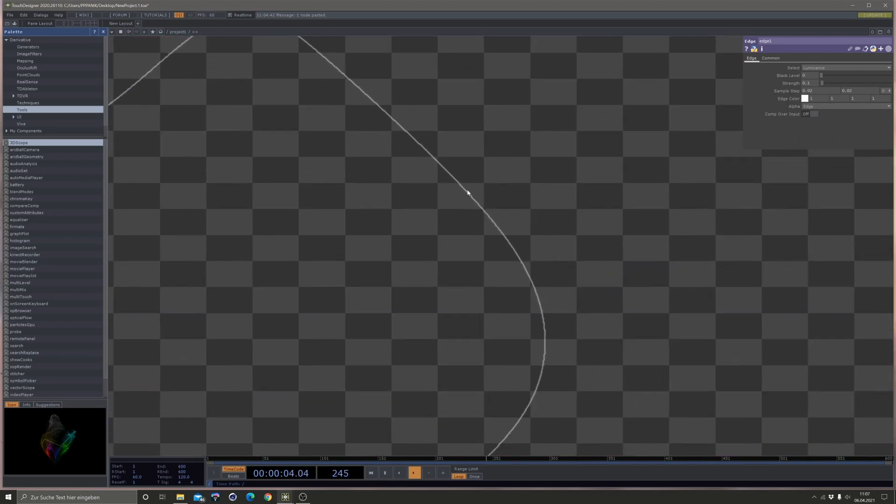
pyautogui.scroll(-3, 720, 340)
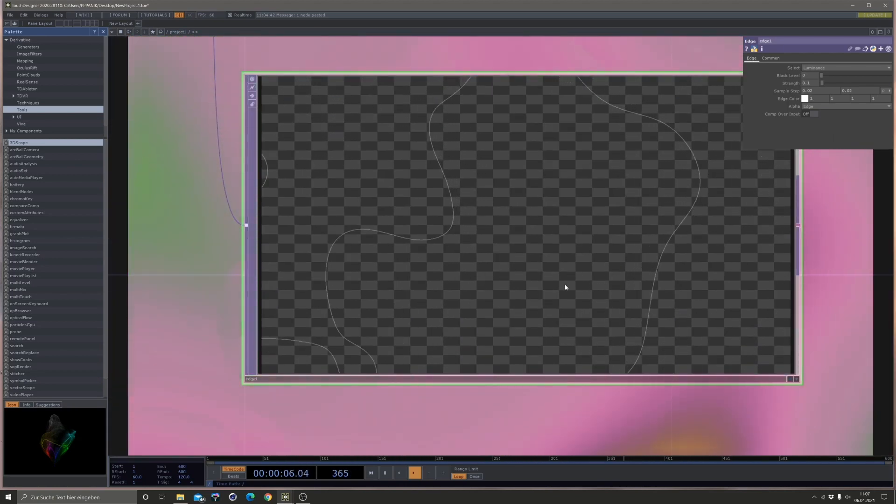
pyautogui.scroll(5, 565, 287)
pyautogui.scroll(-3, 467, 163)
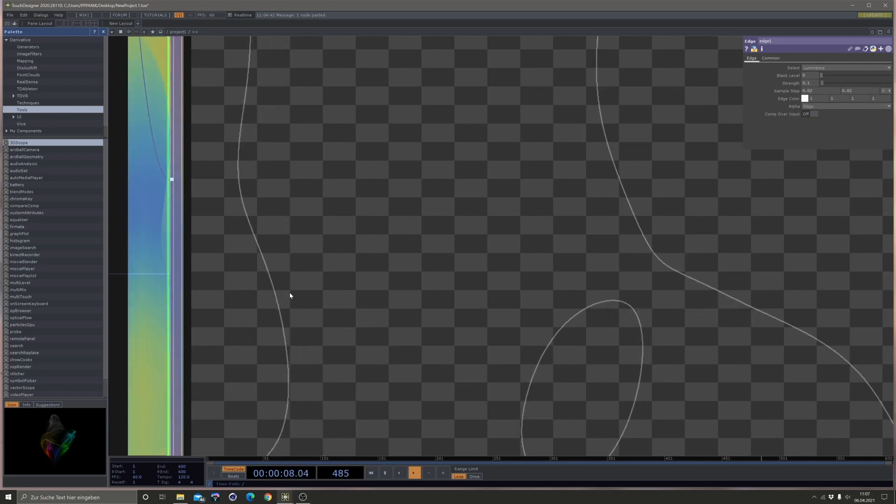
pyautogui.scroll(-3, 514, 250)
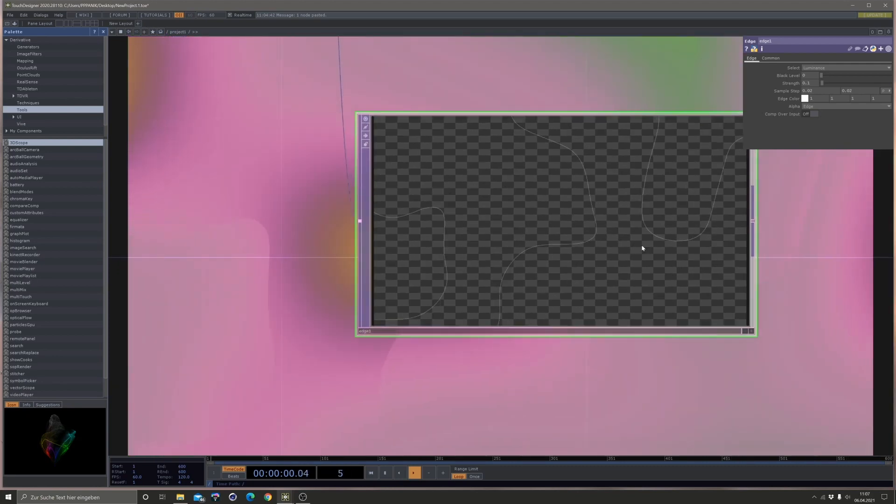
# Add a Blur TOP fed by edge1's output and place it beside edge1.
pyautogui.moveTo(774, 300); pyautogui.dragTo(536, 331)
pyautogui.scroll(-2, 544, 294)
pyautogui.scroll(-1, 511, 294)
pyautogui.moveTo(546, 264); pyautogui.dragTo(484, 300)
pyautogui.click(451, 276)
pyautogui.rightClick(516, 276)
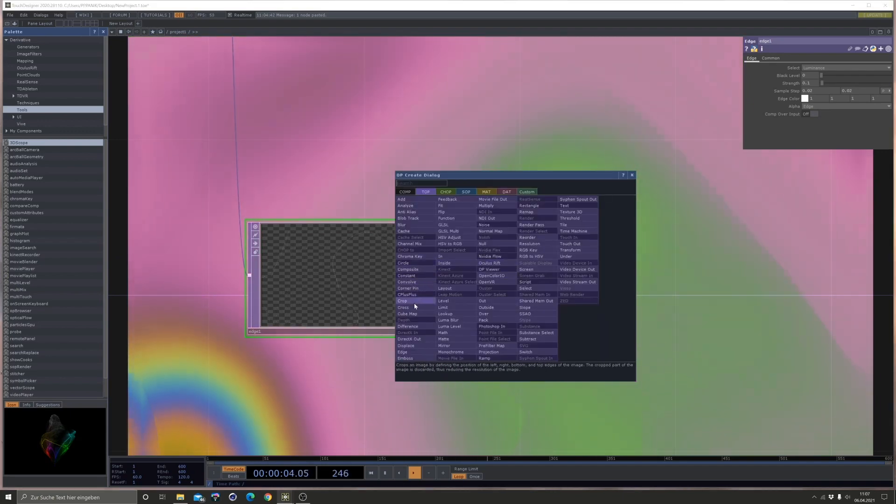
pyautogui.click(407, 225)
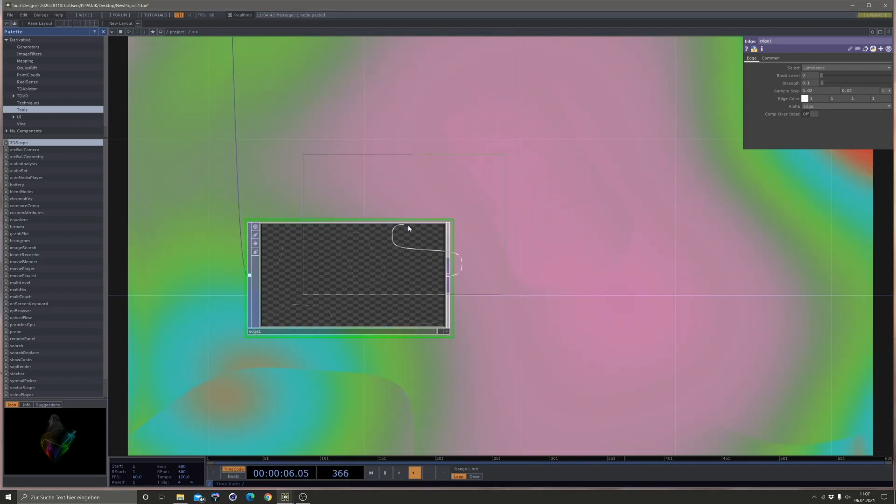
pyautogui.click(574, 279)
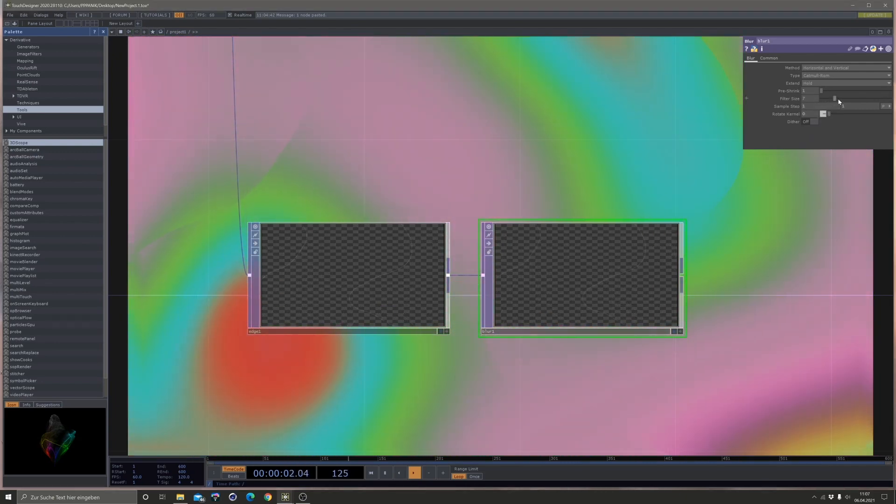
# Raise blur1's Filter Size to 32 and check the softened lines.
pyautogui.moveTo(838, 101); pyautogui.dragTo(893, 98)
pyautogui.scroll(5, 477, 242)
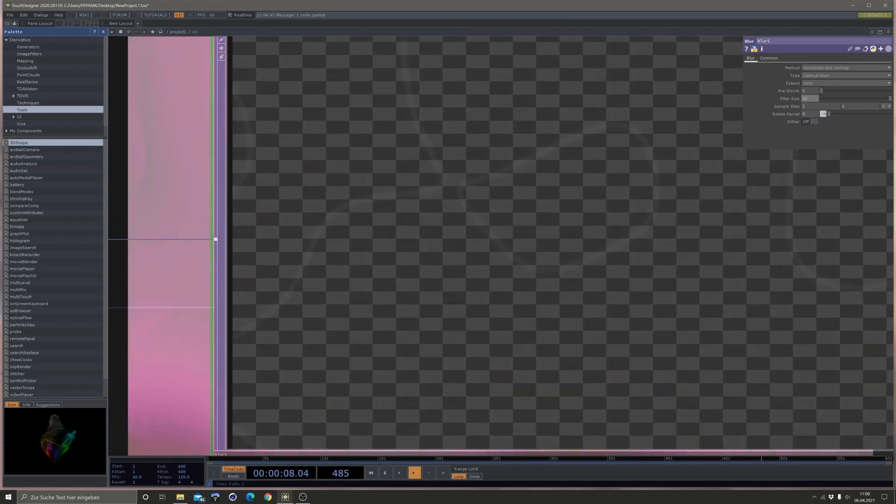
pyautogui.scroll(-6, 684, 203)
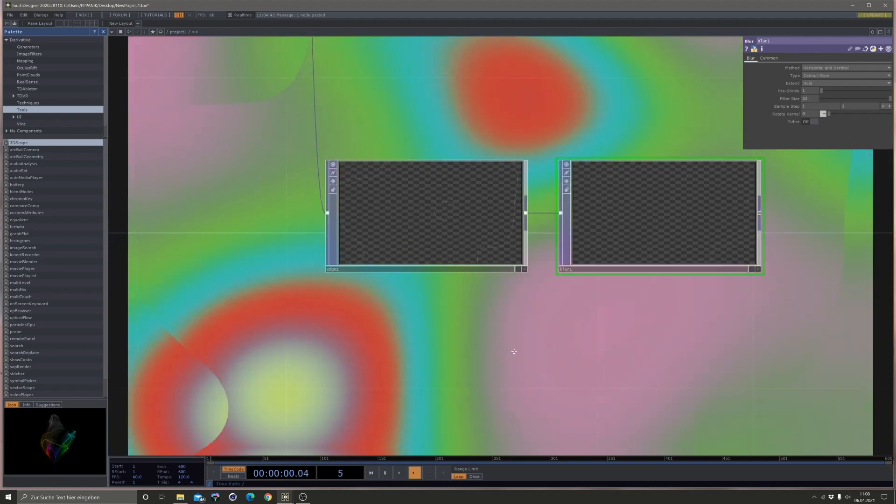
# Add a Null TOP fed by blur1's output and place it in line after the blur.
pyautogui.moveTo(467, 280); pyautogui.dragTo(537, 281)
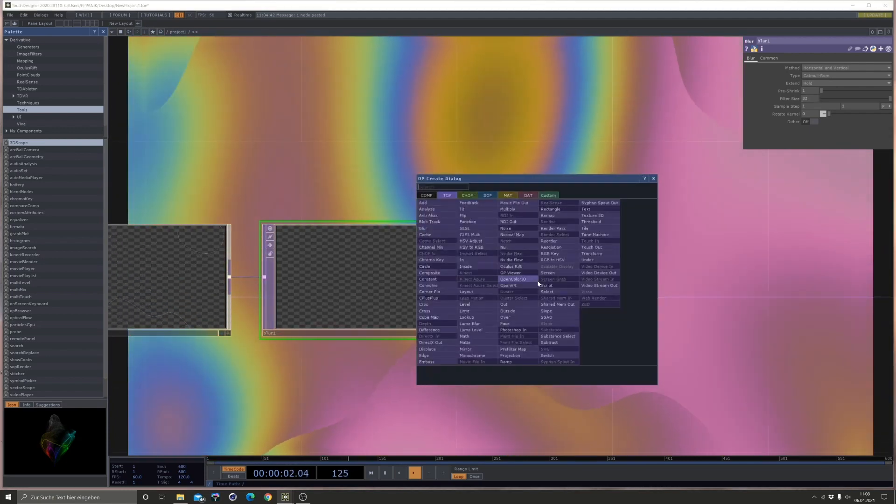
pyautogui.click(513, 248)
pyautogui.click(653, 272)
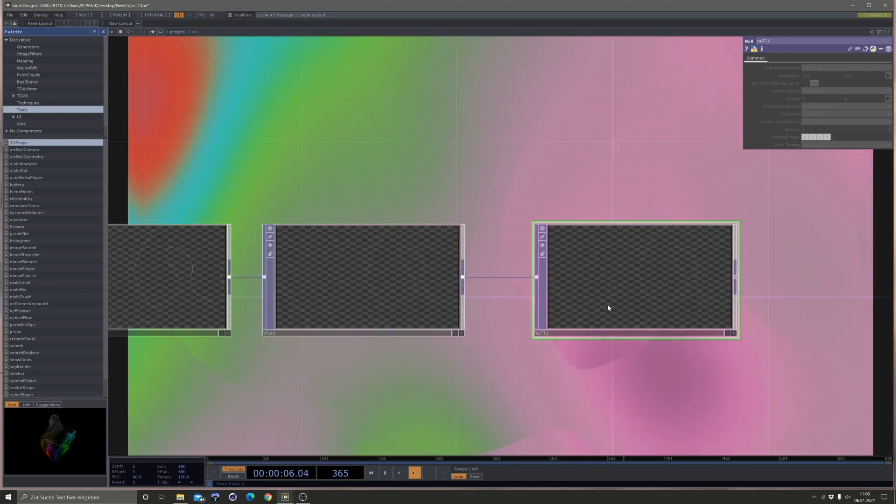
# Add a Feedback TOP fed by the Null TOP that follows blur1, placing it lower in the free area beyond it.
pyautogui.moveTo(673, 382); pyautogui.dragTo(340, 351)
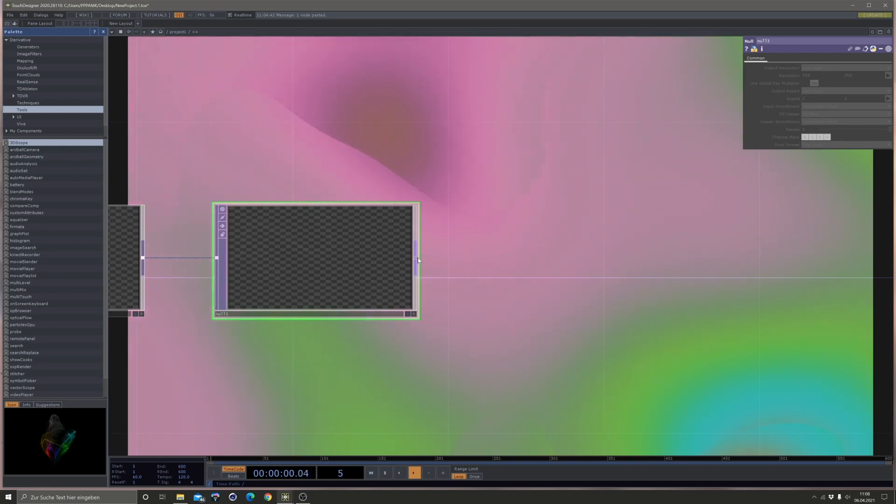
pyautogui.moveTo(418, 258); pyautogui.dragTo(540, 304)
pyautogui.click(486, 227)
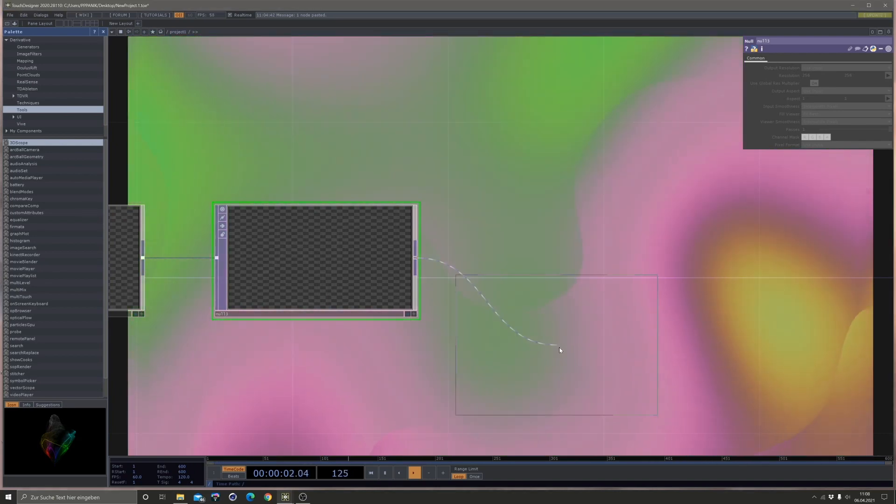
pyautogui.click(592, 377)
# Add a Composite TOP fed by feedback1 and set its operation to Over.
pyautogui.moveTo(656, 300); pyautogui.dragTo(507, 237)
pyautogui.moveTo(538, 297); pyautogui.dragTo(618, 223)
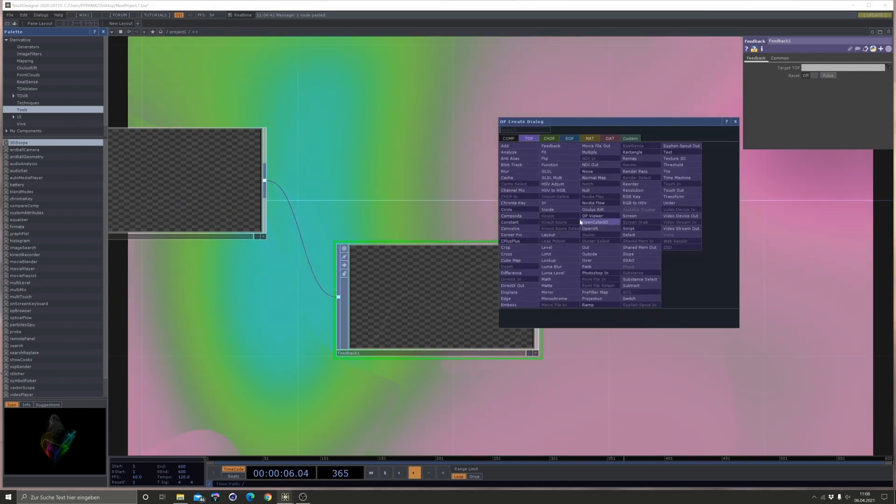
pyautogui.click(524, 221)
pyautogui.click(663, 192)
pyautogui.click(824, 99)
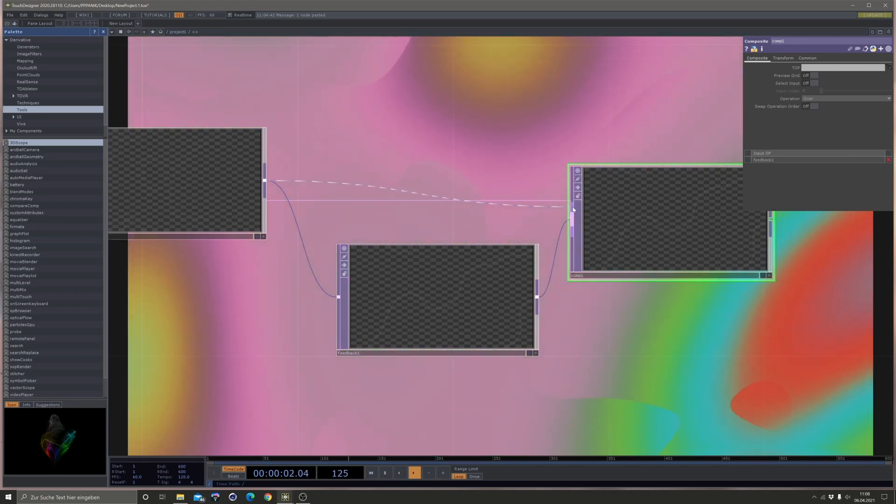
# Connect the Null TOP to comp1, align comp1 with it, and order the Null ahead of feedback1 in comp1's inputs.
pyautogui.click(573, 209)
pyautogui.moveTo(616, 230); pyautogui.dragTo(654, 192)
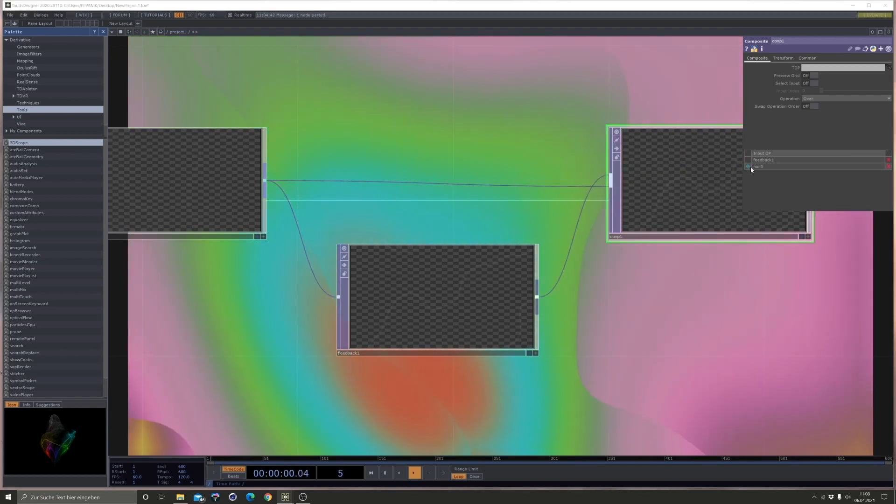
pyautogui.moveTo(747, 166); pyautogui.dragTo(760, 164)
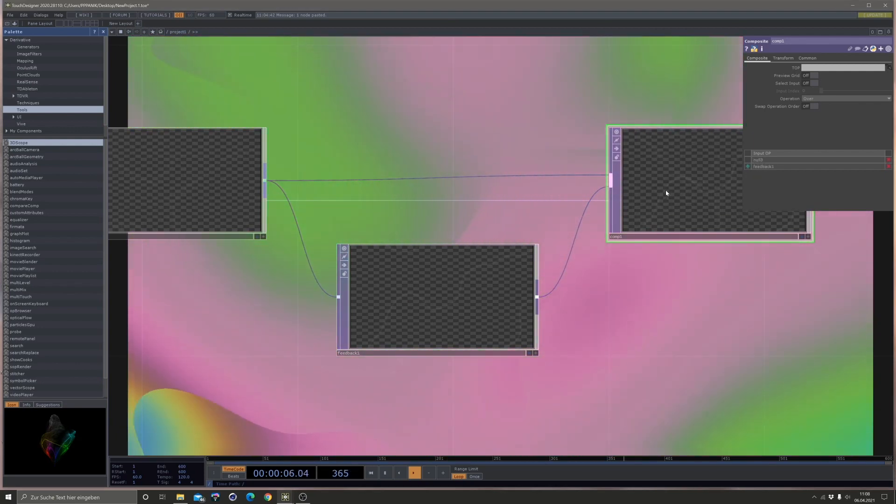
# Assign comp1 as feedback1's target TOP to close the feedback loop, and check the composite's output.
pyautogui.moveTo(602, 212); pyautogui.dragTo(399, 287)
pyautogui.moveTo(629, 333); pyautogui.dragTo(458, 312)
pyautogui.scroll(5, 523, 145)
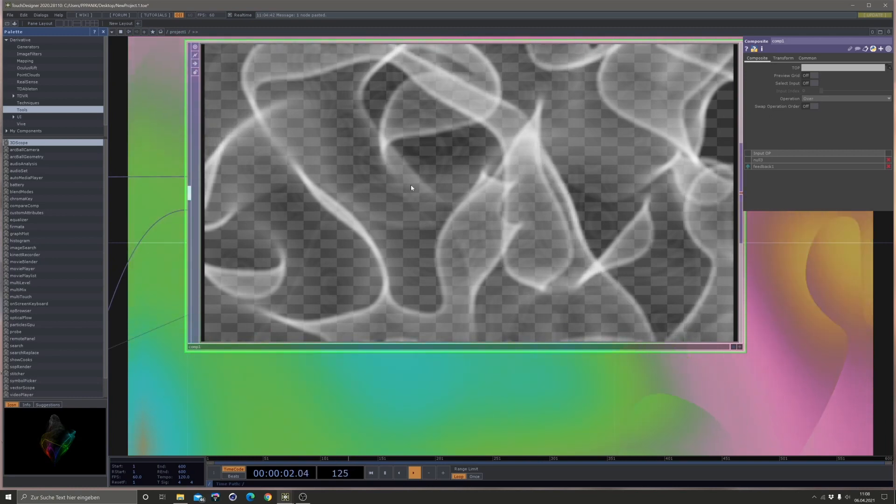
pyautogui.scroll(-7, 459, 212)
# Move comp1 away from feedback1 and insert a Level TOP on the wire between them.
pyautogui.moveTo(437, 230); pyautogui.dragTo(574, 176)
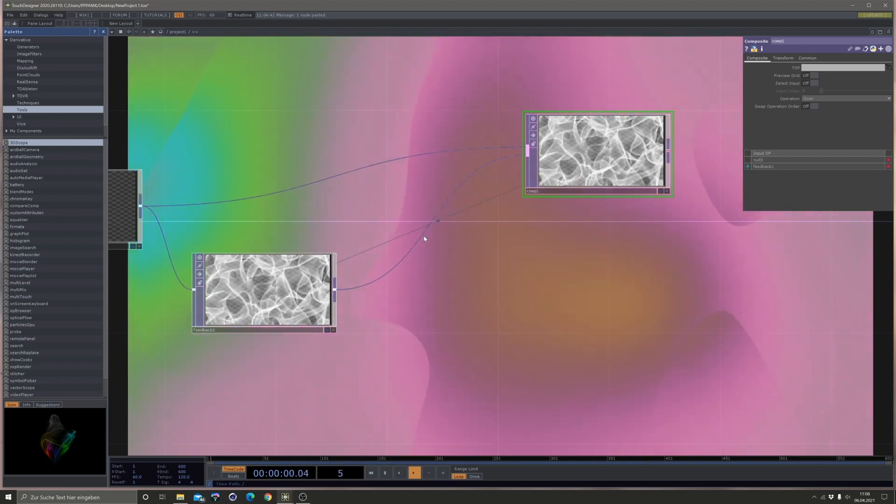
pyautogui.rightClick(426, 227)
pyautogui.click(436, 236)
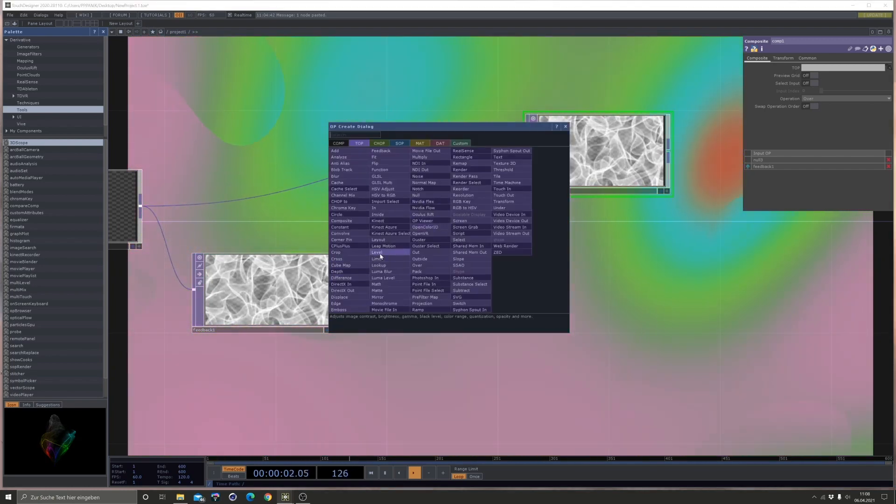
pyautogui.click(377, 252)
pyautogui.click(511, 291)
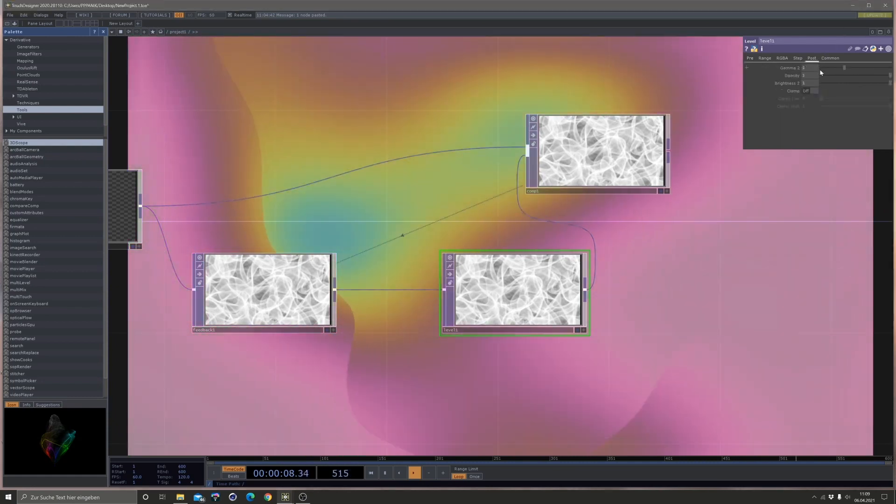
# Set level1's post Opacity to 0.97 and inspect how the feedback trails fade.
pyautogui.click(813, 57)
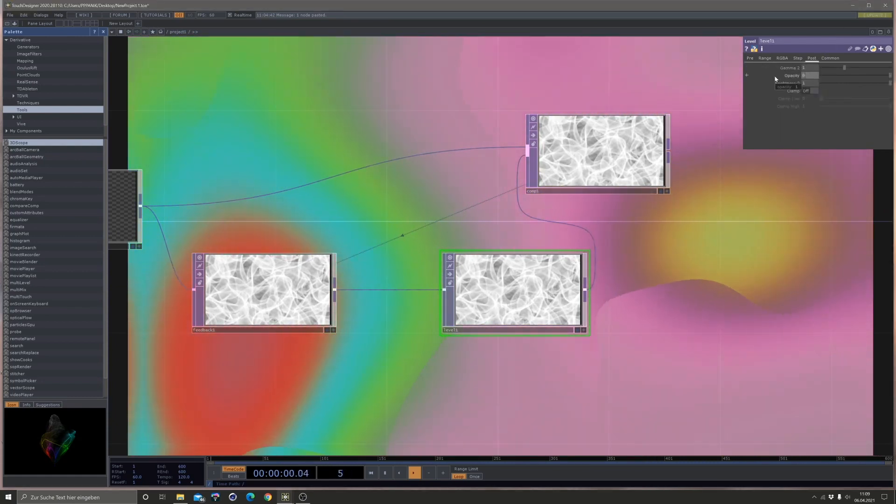
pyautogui.write('0.97')
pyautogui.press('Return')
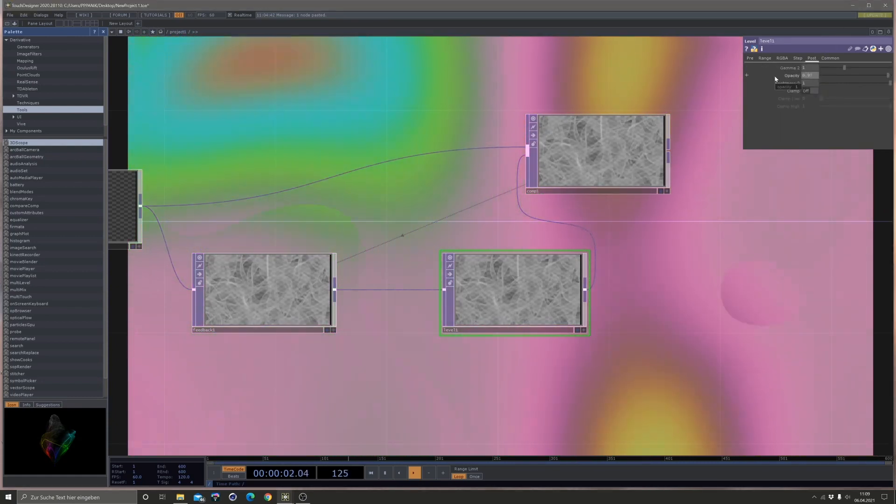
pyautogui.scroll(10, 508, 314)
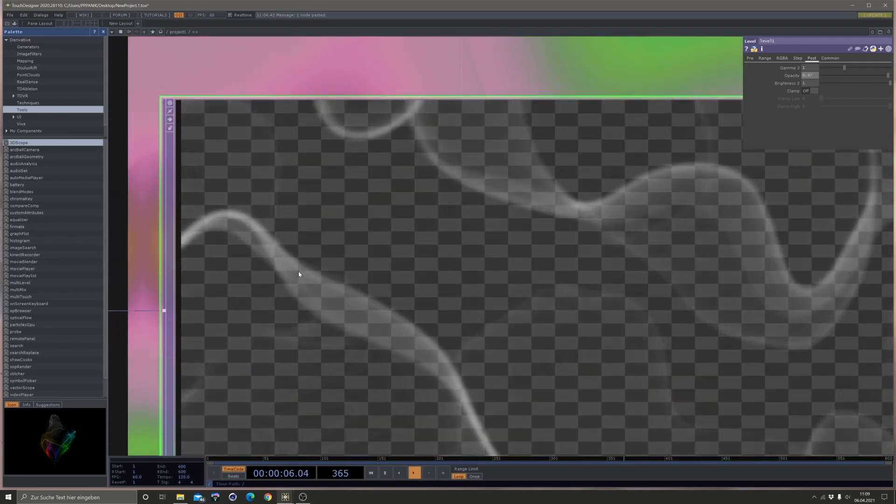
pyautogui.scroll(-2, 379, 271)
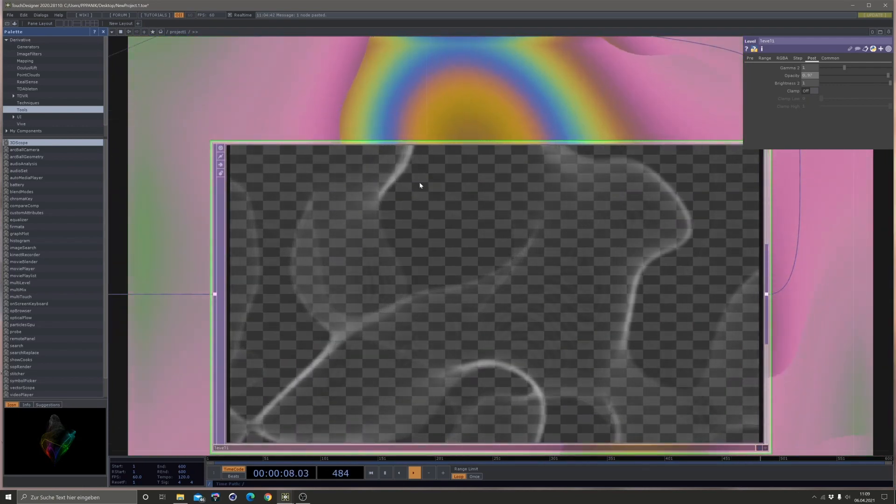
pyautogui.scroll(-4, 420, 186)
pyautogui.scroll(4, 453, 254)
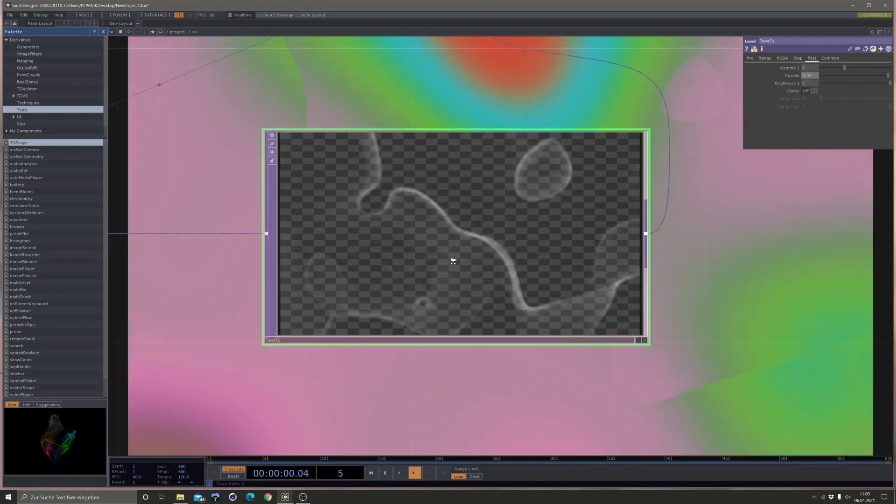
pyautogui.scroll(2, 450, 215)
pyautogui.scroll(-7, 464, 226)
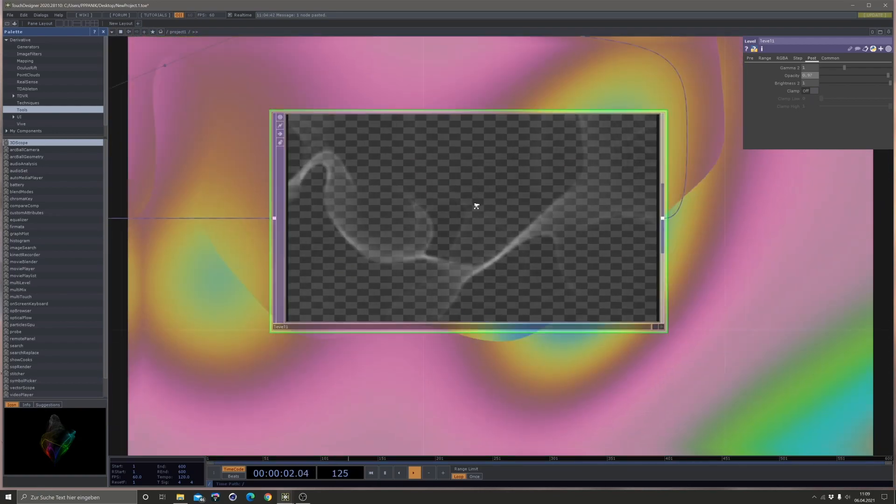
# Move comp1 further from level1 to leave more room between them, and inspect level1's output up close.
pyautogui.moveTo(600, 216); pyautogui.dragTo(538, 282)
pyautogui.moveTo(498, 132); pyautogui.dragTo(610, 132)
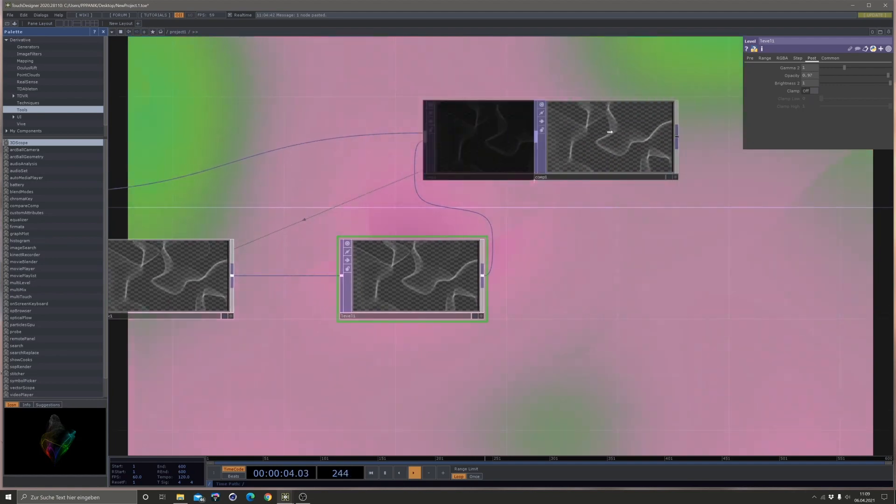
pyautogui.moveTo(377, 350); pyautogui.dragTo(456, 296)
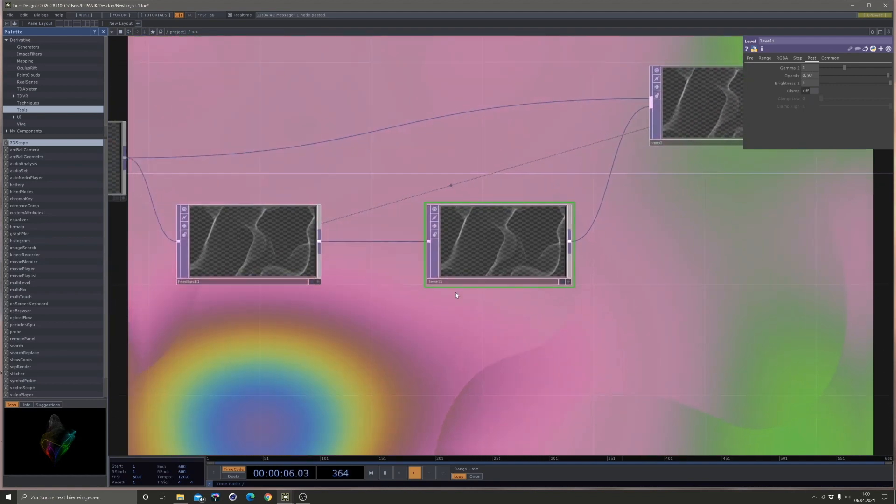
pyautogui.scroll(8, 500, 278)
pyautogui.scroll(1, 364, 162)
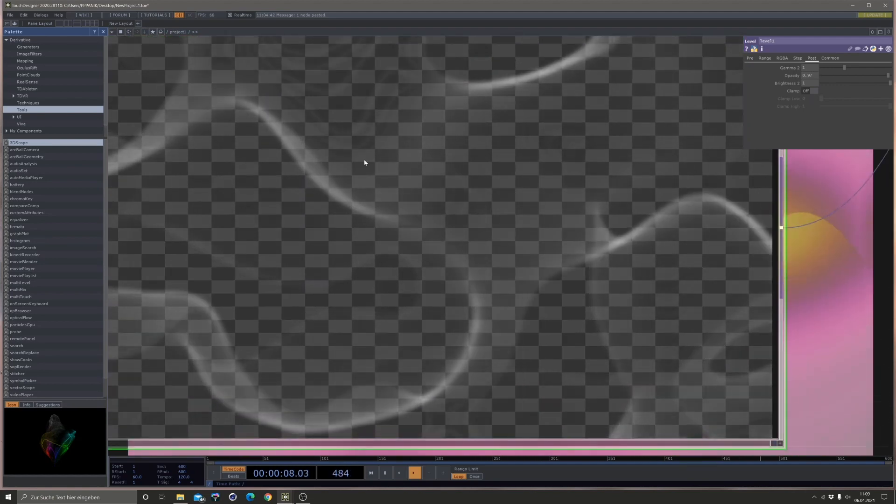
# Insert a Blur TOP on the wire between feedback1 and level1.
pyautogui.scroll(-4, 577, 262)
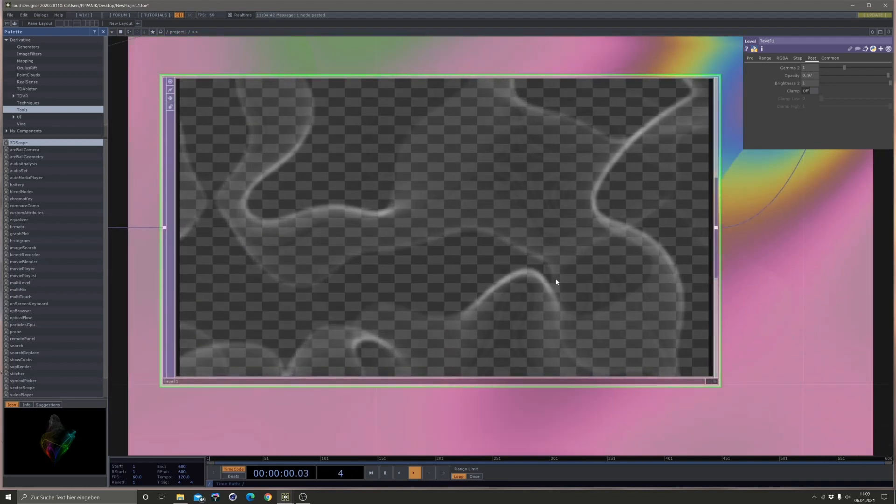
pyautogui.scroll(-6, 428, 211)
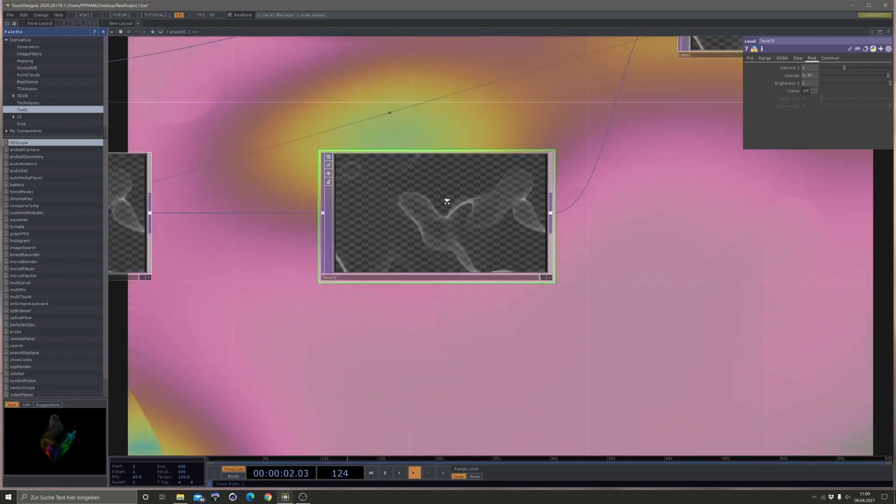
pyautogui.rightClick(369, 208)
pyautogui.click(386, 203)
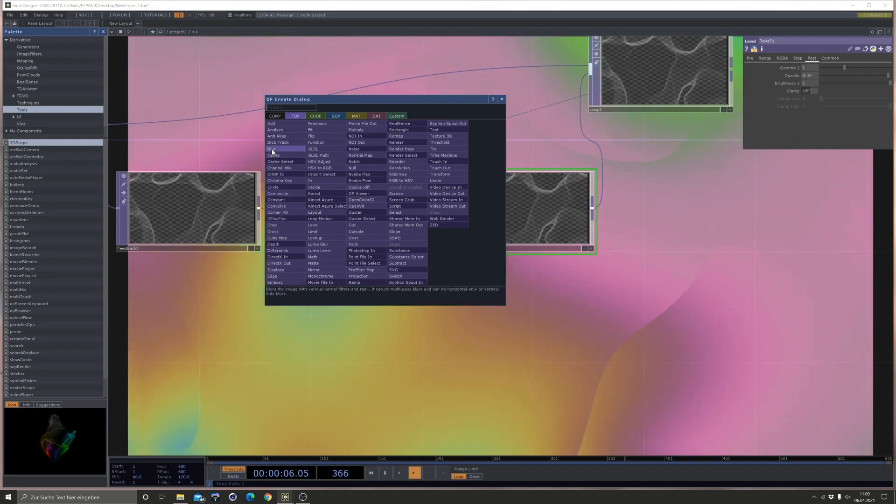
pyautogui.click(273, 150)
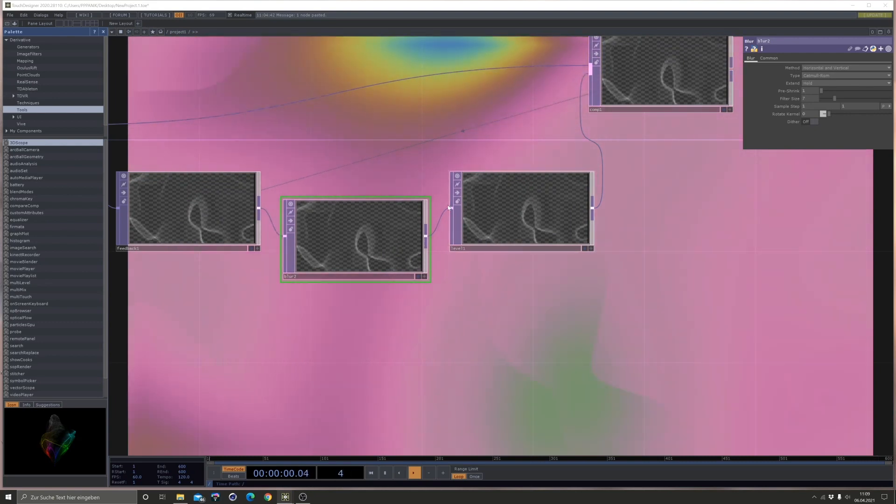
# Set blur2's Filter Size to 32 and inspect the softened feedback trails up close.
pyautogui.scroll(3, 420, 268)
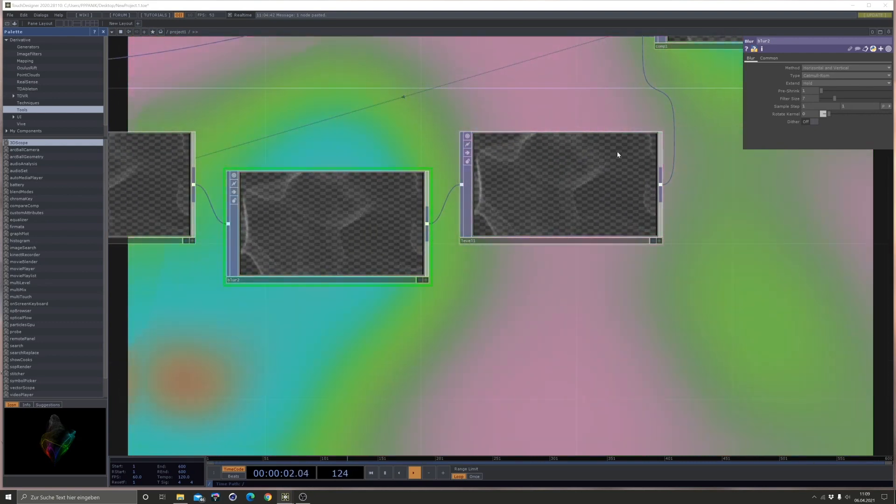
pyautogui.moveTo(835, 98); pyautogui.dragTo(892, 100)
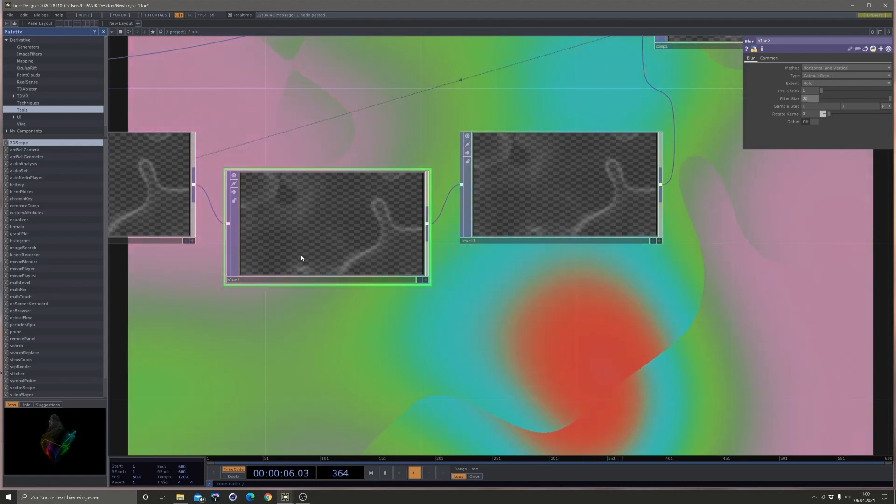
pyautogui.scroll(5, 301, 255)
pyautogui.scroll(4, 224, 224)
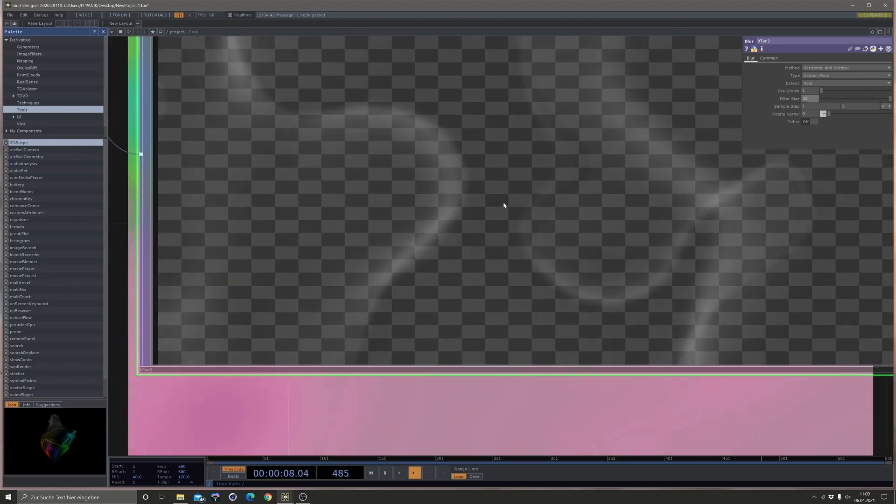
# Move displace1 closer to null2, further away from the noise nodes that feed it.
pyautogui.scroll(-8, 406, 132)
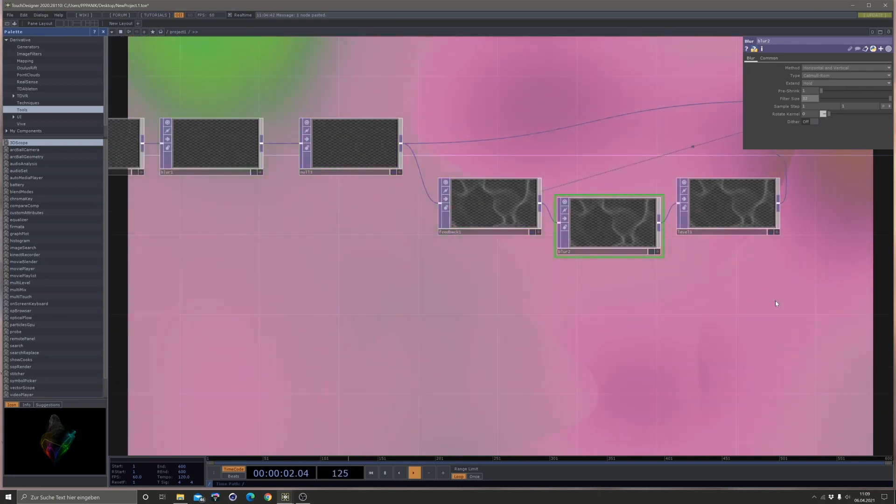
pyautogui.moveTo(718, 336); pyautogui.dragTo(444, 344)
pyautogui.scroll(-3, 594, 244)
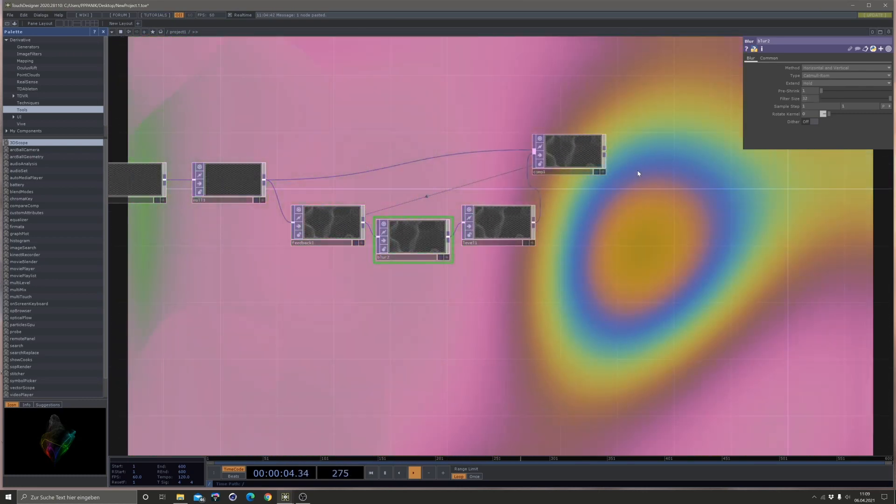
pyautogui.moveTo(567, 248); pyautogui.dragTo(502, 448)
pyautogui.scroll(-3, 448, 207)
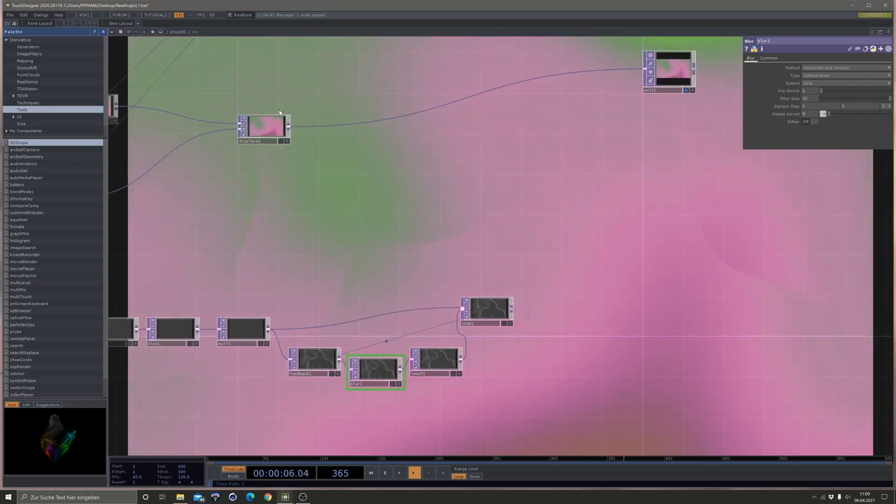
pyautogui.moveTo(337, 119); pyautogui.dragTo(307, 119)
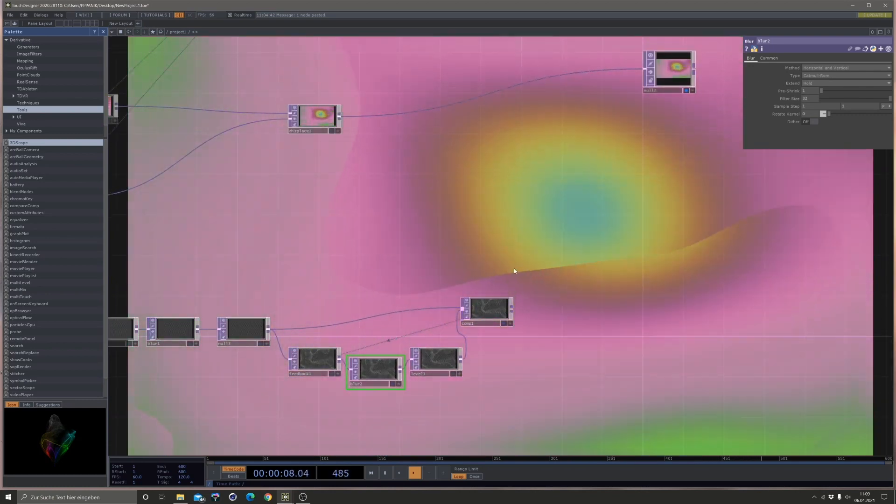
# Add a Select TOP below displace1 and set comp1 as its source TOP.
pyautogui.moveTo(442, 225); pyautogui.dragTo(411, 191)
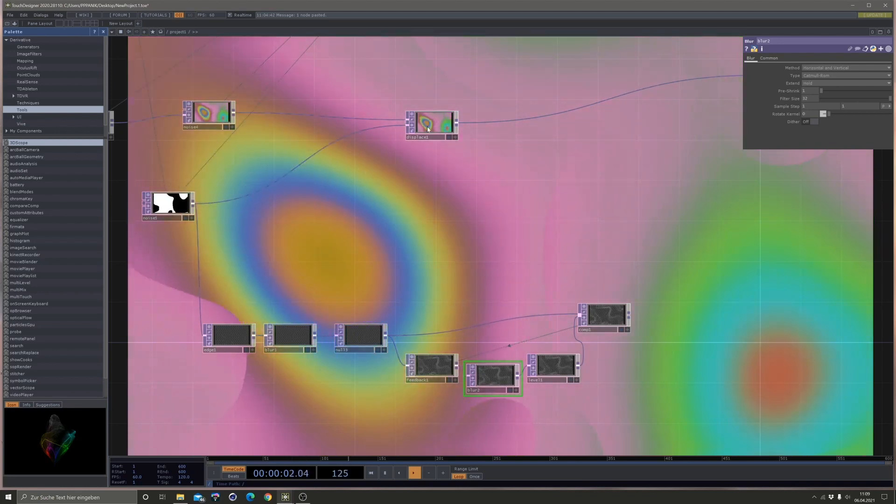
pyautogui.moveTo(499, 166); pyautogui.dragTo(495, 179)
pyautogui.doubleClick(495, 180)
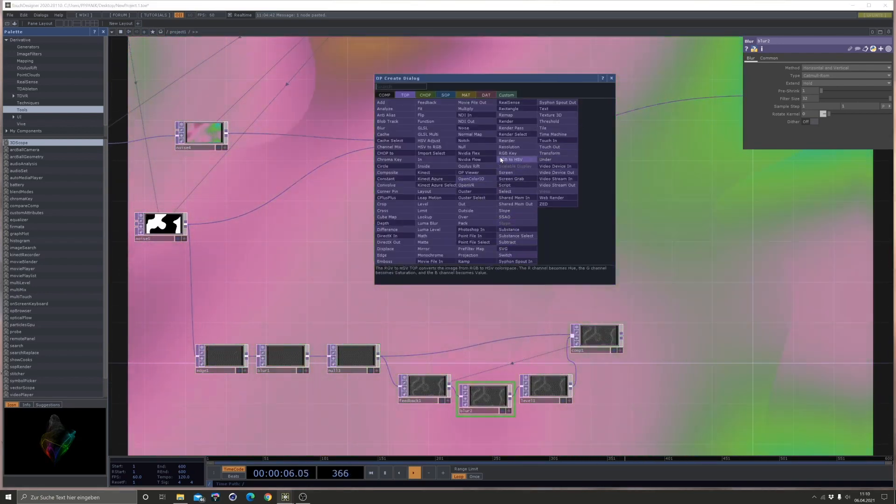
pyautogui.click(508, 191)
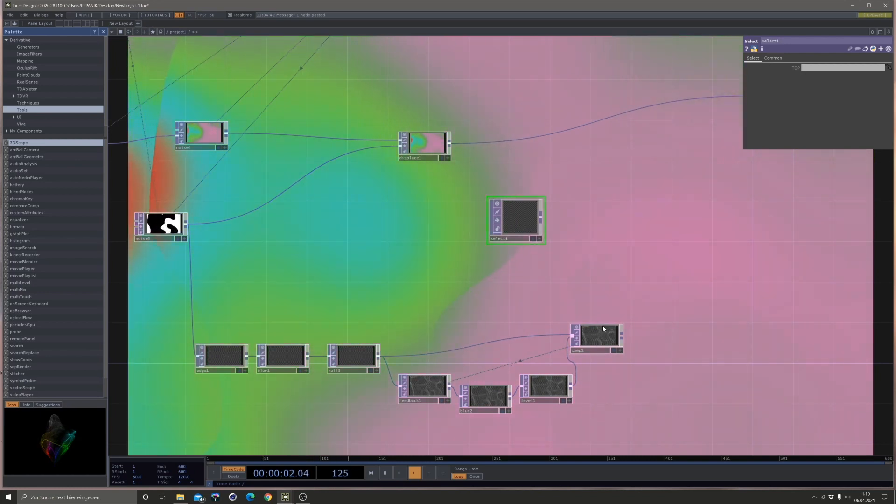
pyautogui.moveTo(603, 329); pyautogui.dragTo(429, 221)
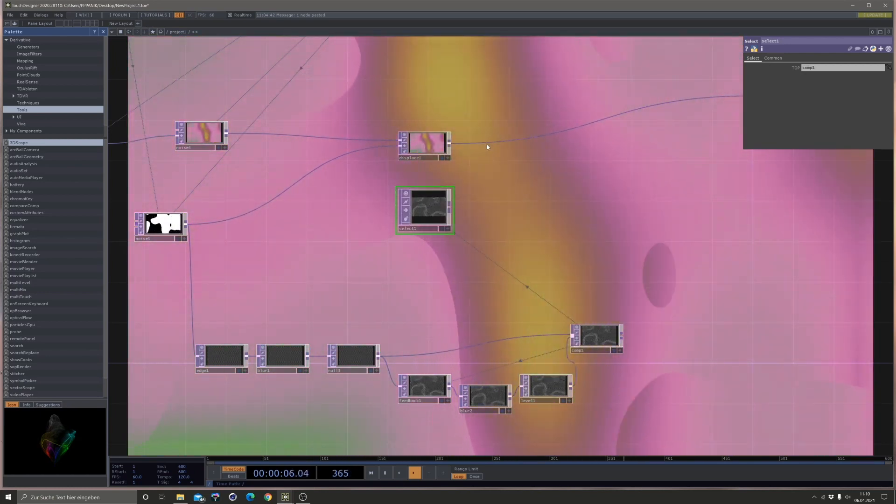
# Insert a Composite TOP on the wire between displace1 and null2, and connect select1 as its second input.
pyautogui.rightClick(491, 140)
pyautogui.click(514, 136)
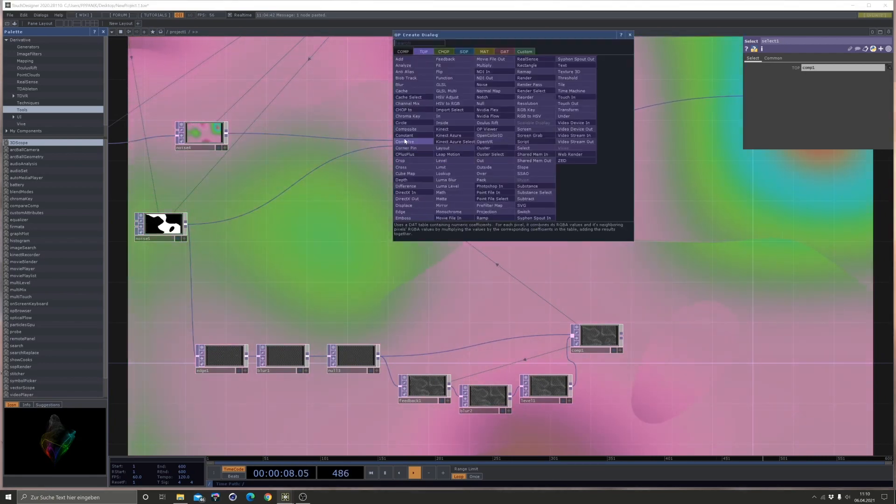
pyautogui.click(412, 129)
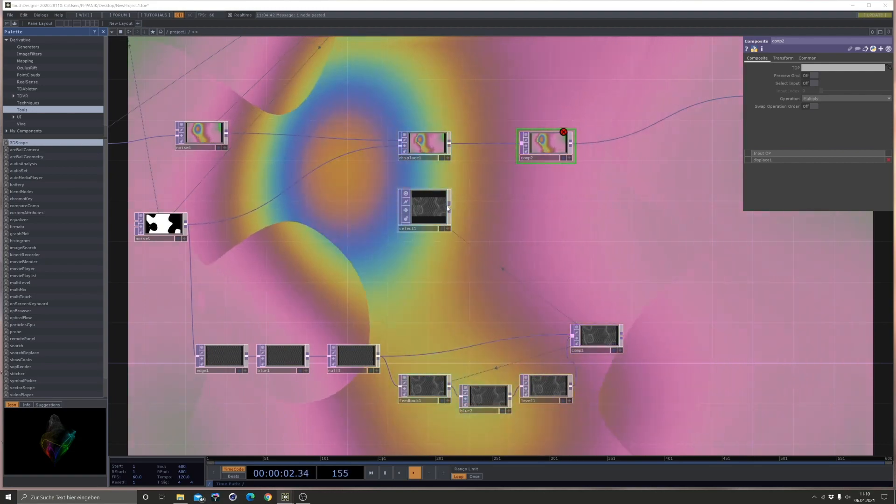
pyautogui.moveTo(449, 206); pyautogui.dragTo(521, 160)
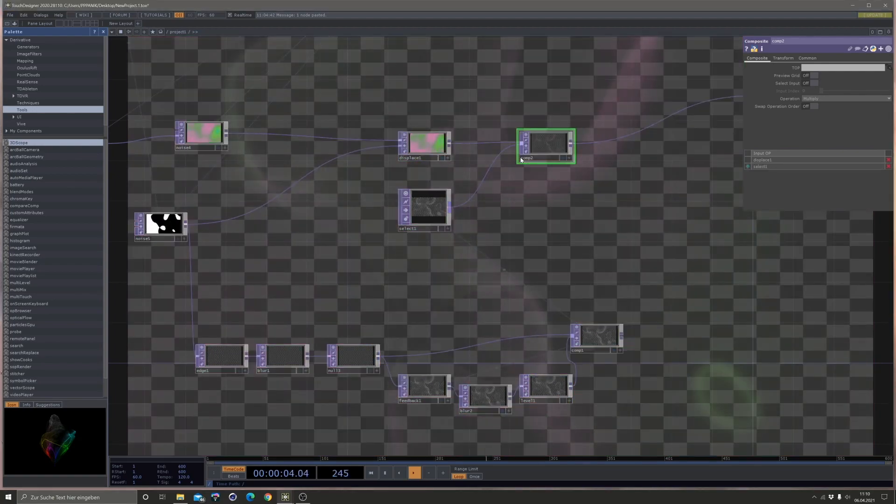
# Try the Add, Screen and Over operations on comp2 to compare how the lines blend with the gradient.
pyautogui.click(812, 106)
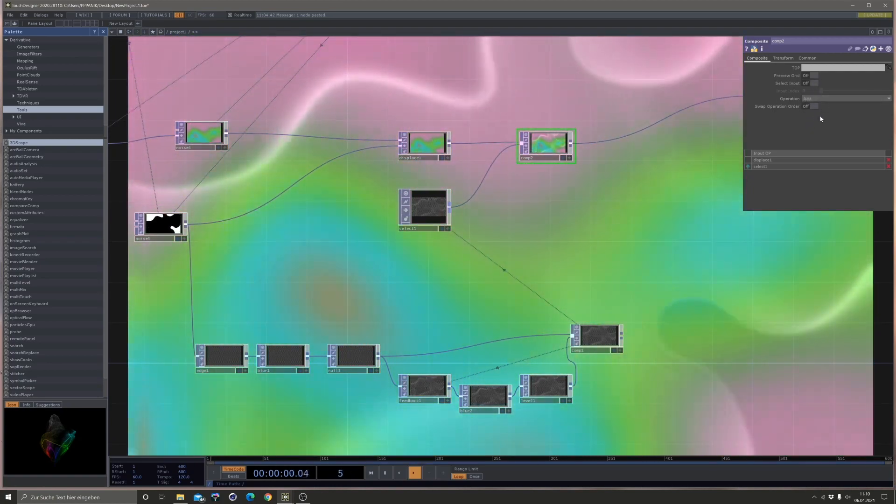
pyautogui.click(823, 99)
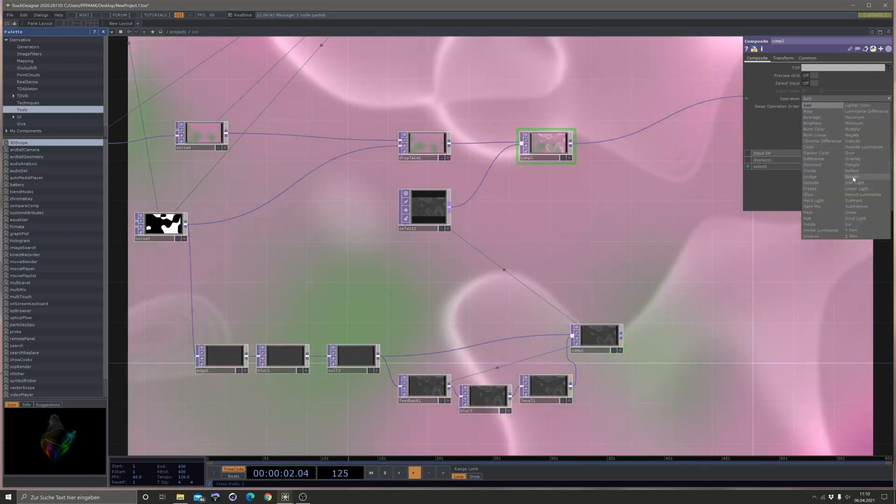
pyautogui.click(853, 178)
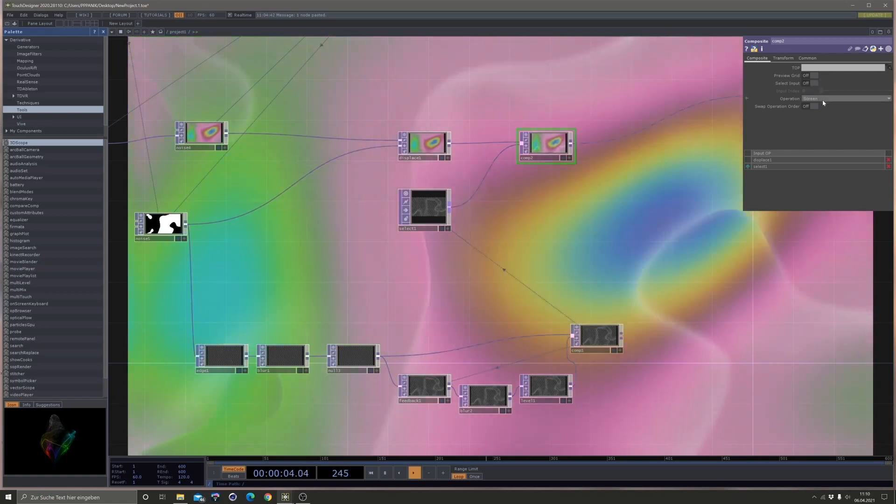
pyautogui.click(824, 99)
pyautogui.click(856, 155)
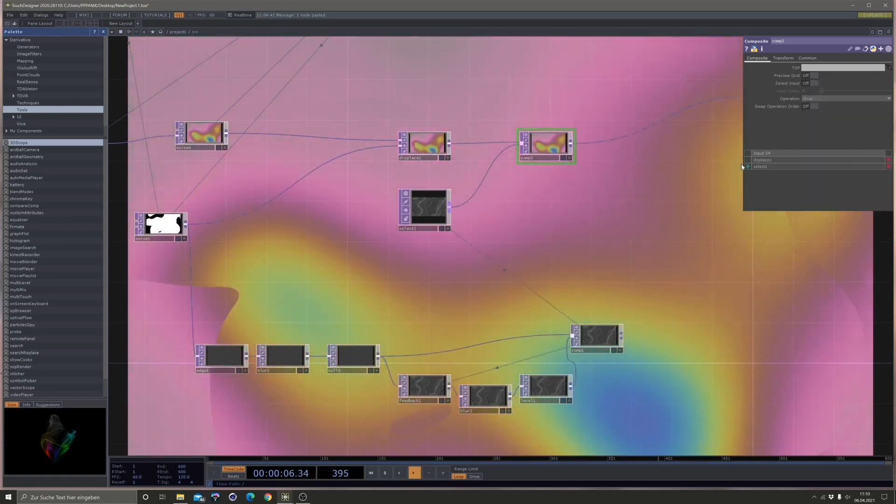
# Place select1 ahead of displace1 in comp2's input order, try Add, and set the Operation to Difference.
pyautogui.click(748, 166)
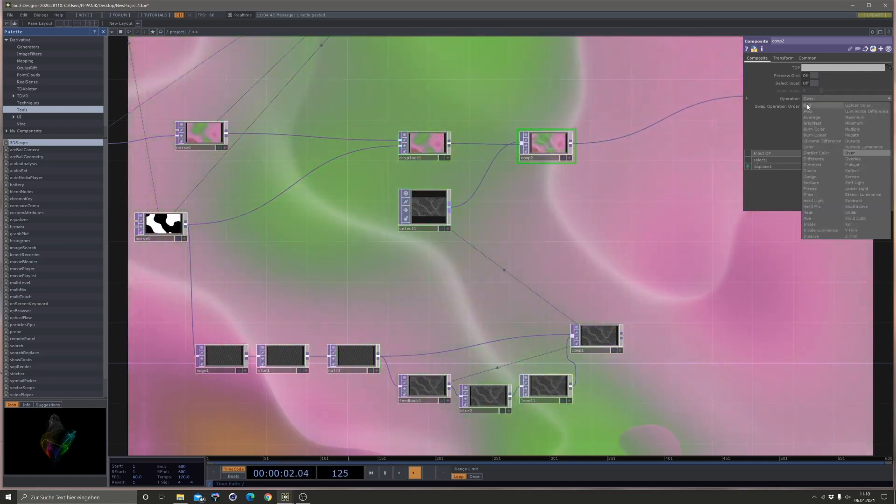
pyautogui.click(808, 107)
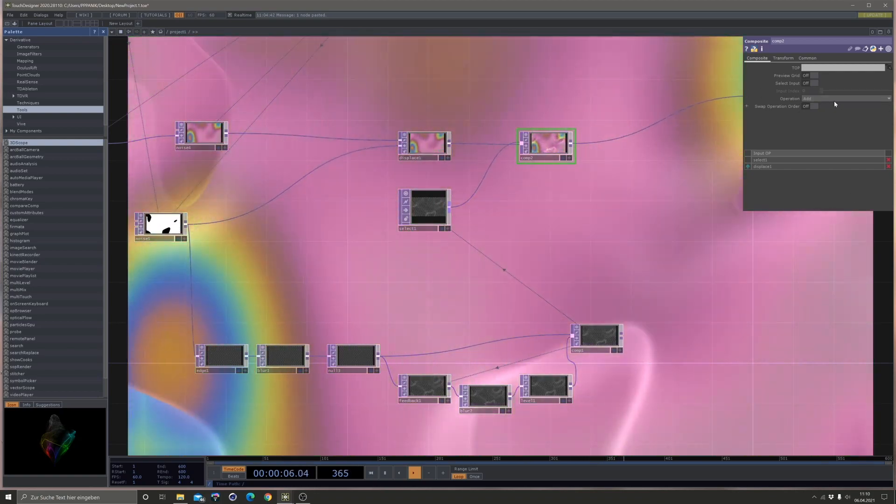
pyautogui.click(833, 101)
pyautogui.click(821, 161)
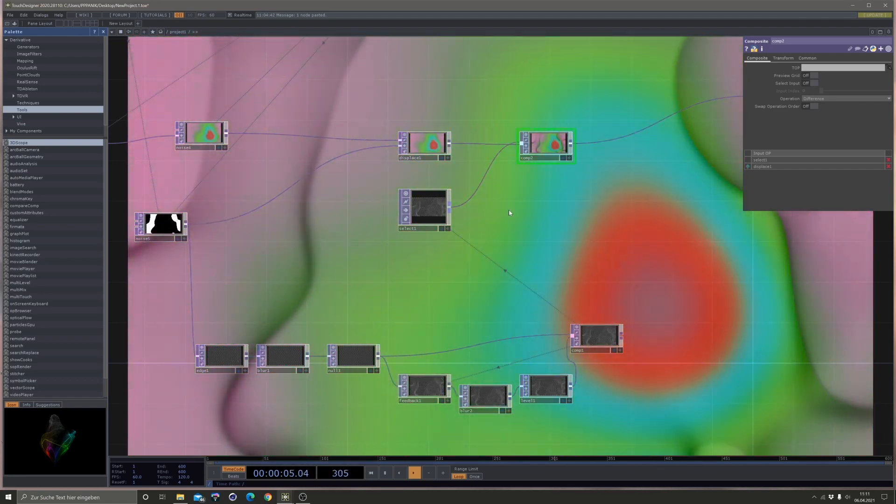
# Move select1 nearer to comp1 and displace1 back toward noise4 to open up space before comp2.
pyautogui.moveTo(510, 210); pyautogui.dragTo(482, 124)
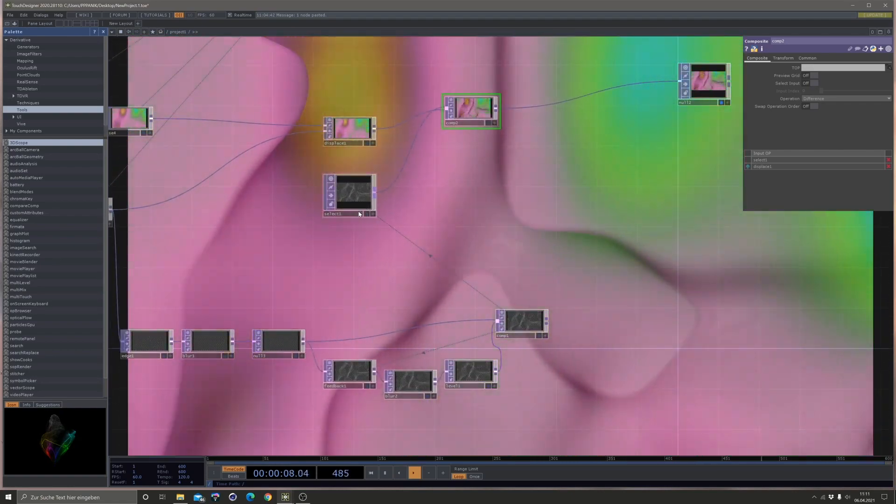
pyautogui.moveTo(354, 191); pyautogui.dragTo(435, 222)
pyautogui.moveTo(357, 127); pyautogui.dragTo(307, 117)
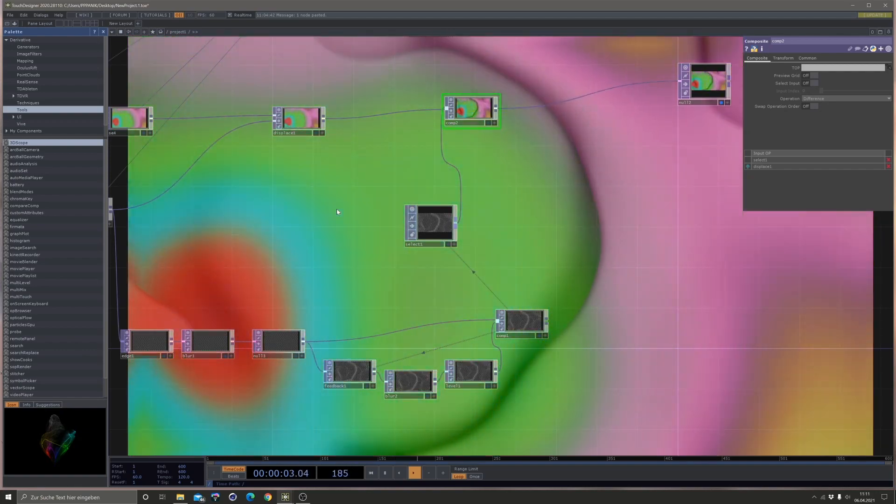
pyautogui.moveTo(333, 218); pyautogui.dragTo(508, 181)
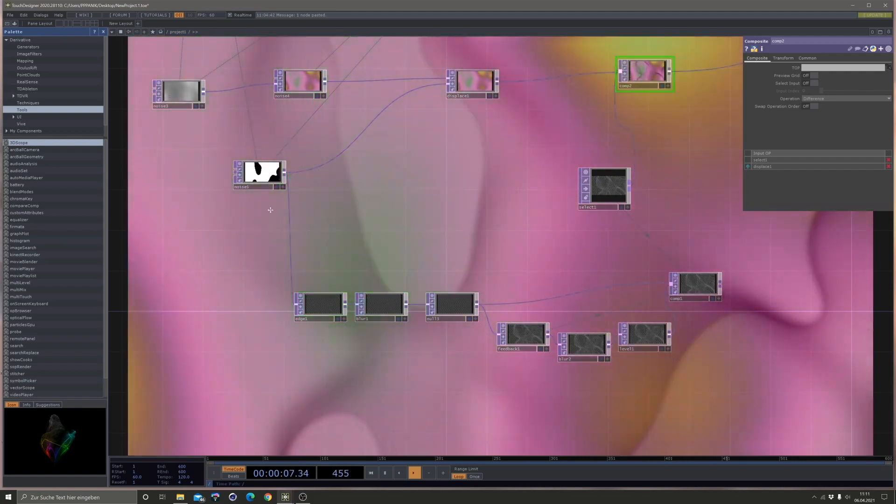
pyautogui.moveTo(275, 148); pyautogui.dragTo(296, 164)
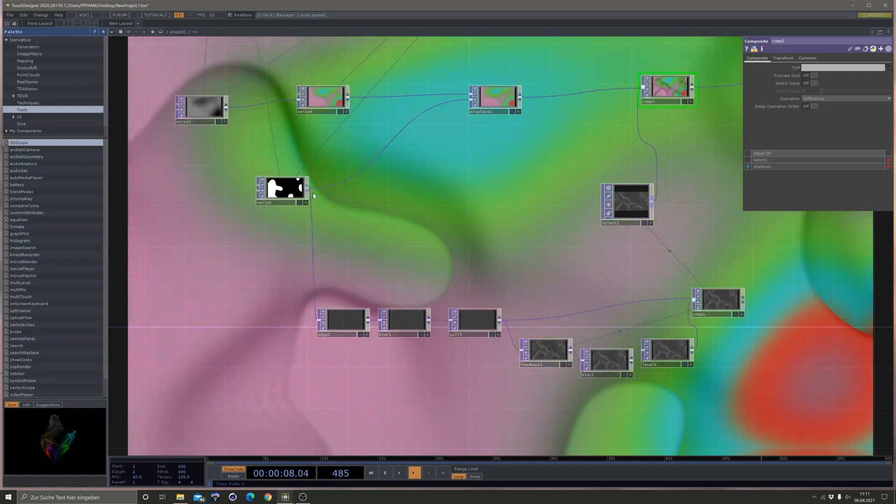
pyautogui.click(424, 226)
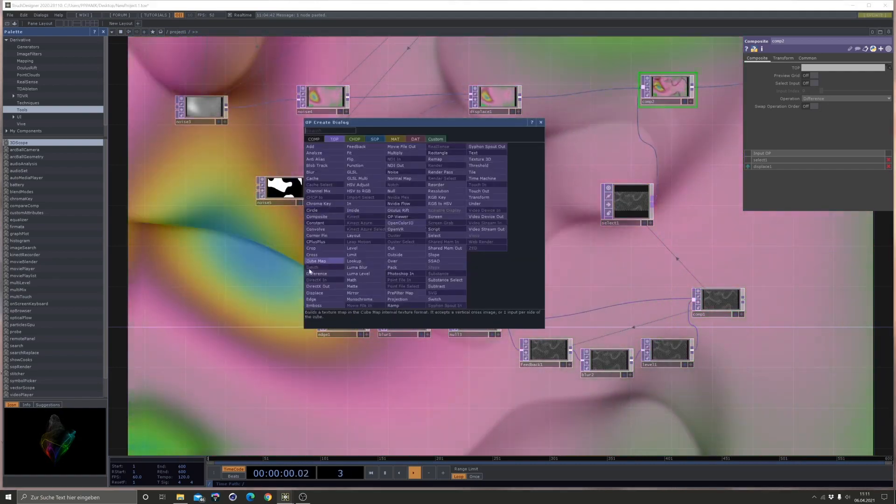
pyautogui.click(324, 301)
pyautogui.click(445, 197)
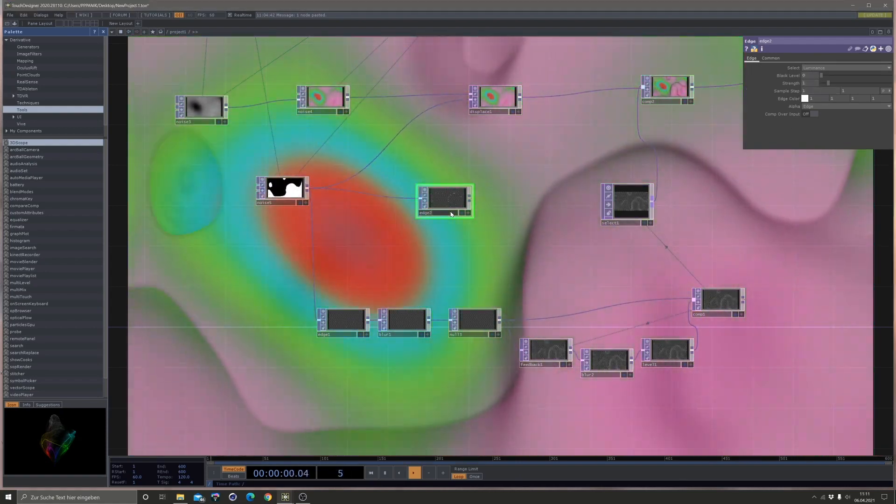
pyautogui.press('Delete')
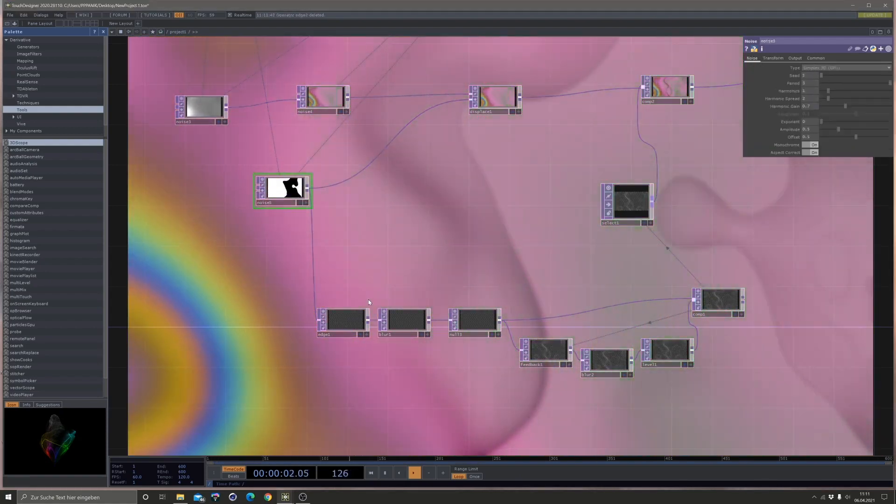
# Paste a copy of edge1 below displace1, fed by the black-and-white noise, and shift displace1 closer to noise4.
pyautogui.hotkey('ctrl', 'v')
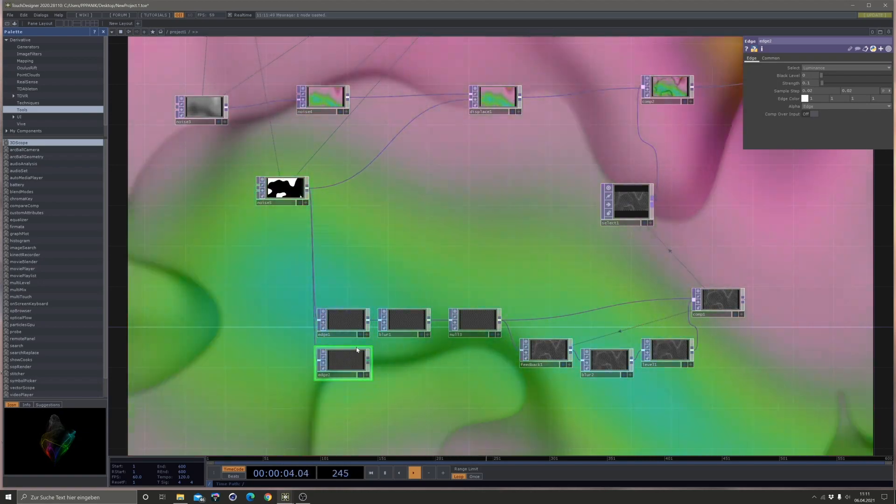
pyautogui.moveTo(357, 350); pyautogui.dragTo(470, 187)
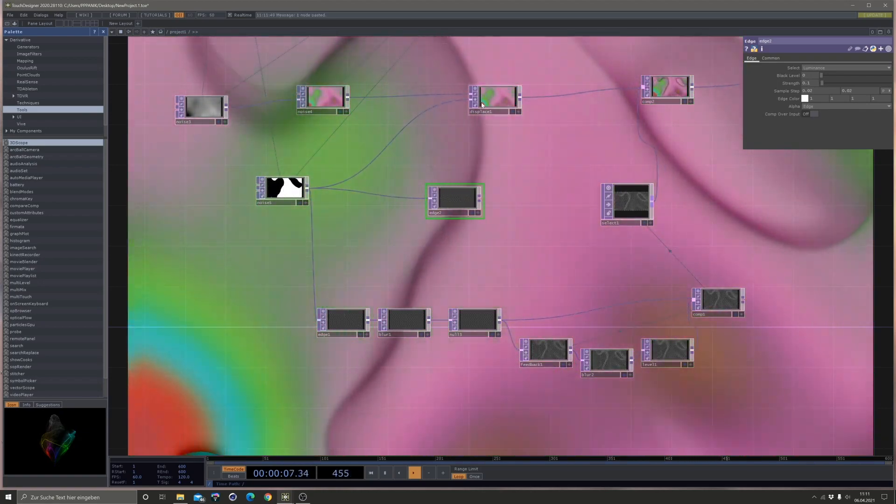
pyautogui.moveTo(495, 98); pyautogui.dragTo(465, 97)
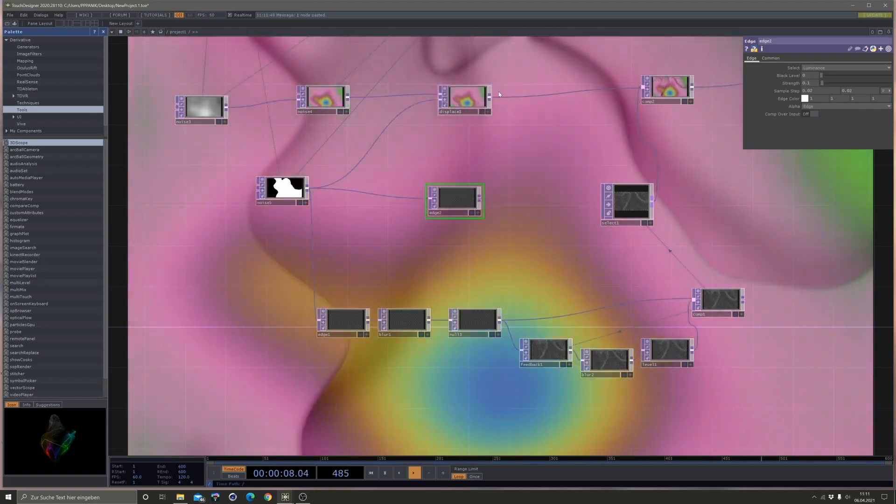
# Insert a Composite between displace1 and comp2, wire edge2 into it, and set it to Over with edge2 as the first input.
pyautogui.rightClick(512, 97)
pyautogui.click(538, 134)
pyautogui.moveTo(539, 133); pyautogui.dragTo(515, 158)
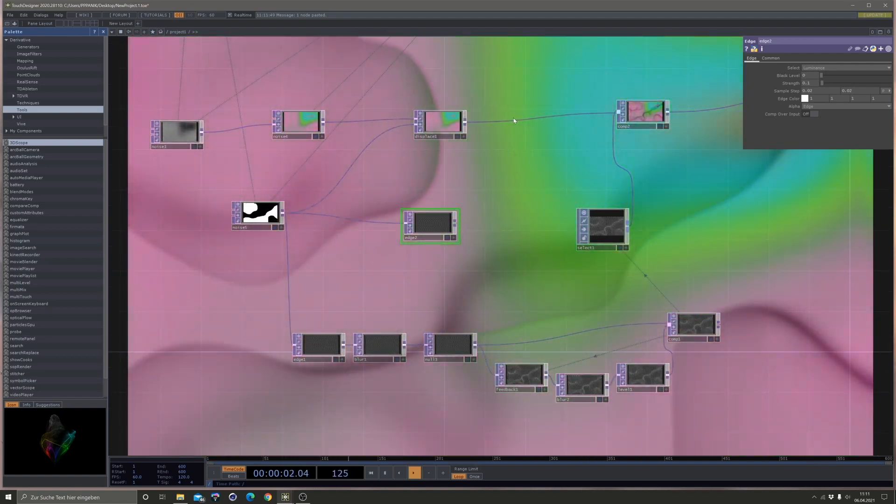
pyautogui.click(522, 118)
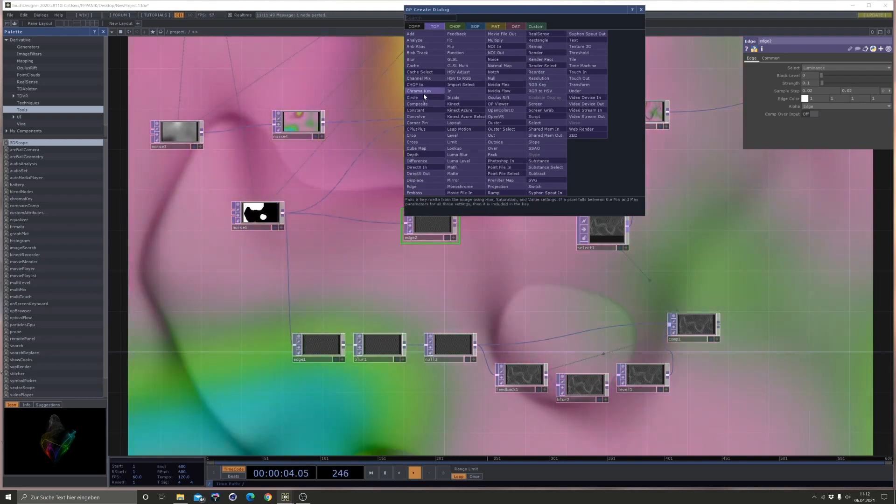
pyautogui.press('Escape')
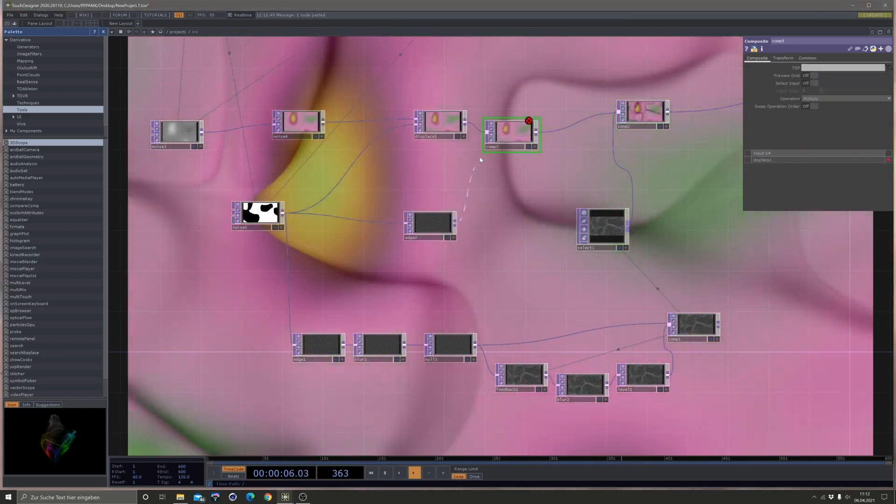
pyautogui.click(483, 147)
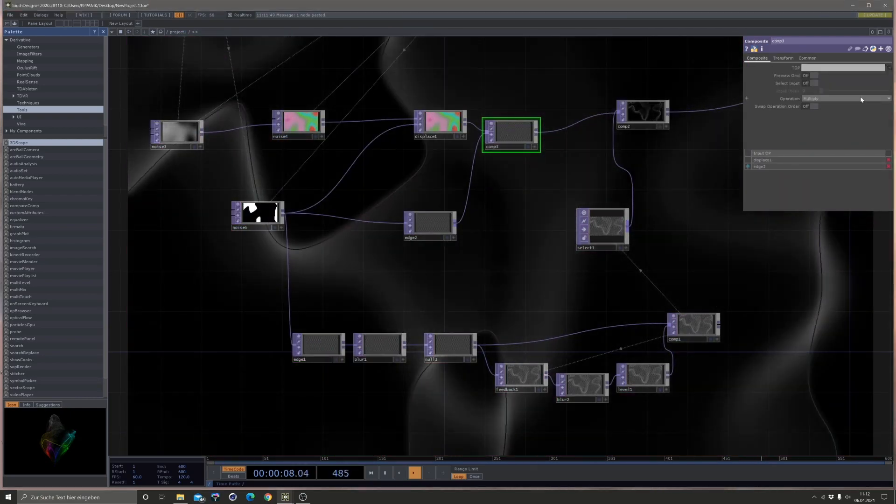
pyautogui.click(853, 153)
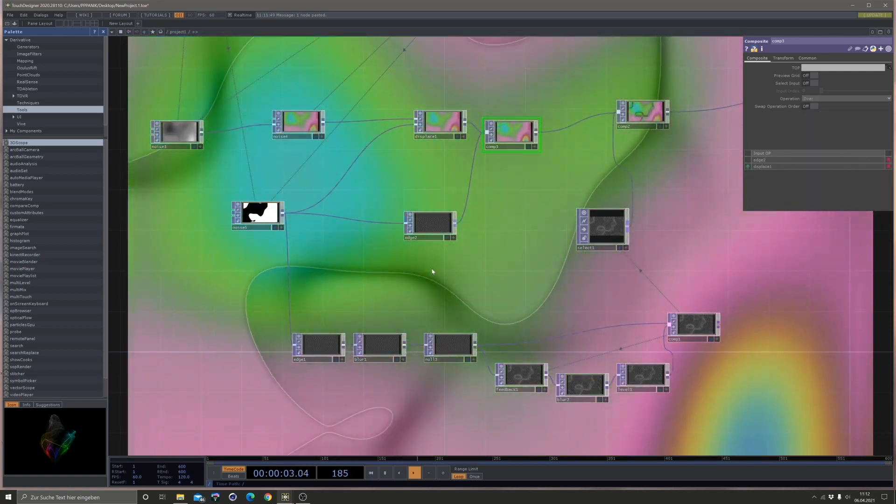
# Move edge2 closer to the black-and-white noise and insert a Blur with Filter Size 9 between edge2 and comp3.
pyautogui.moveTo(432, 223); pyautogui.dragTo(381, 223)
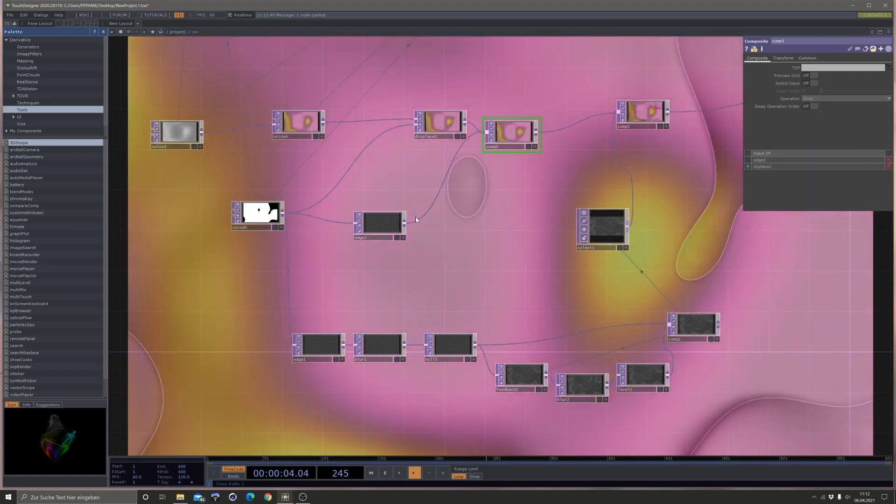
pyautogui.rightClick(420, 221)
pyautogui.click(437, 212)
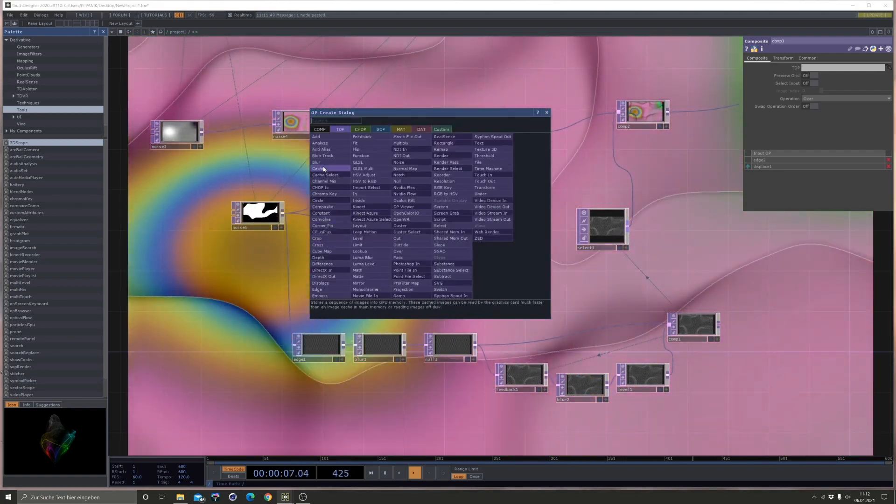
pyautogui.click(317, 162)
pyautogui.click(432, 201)
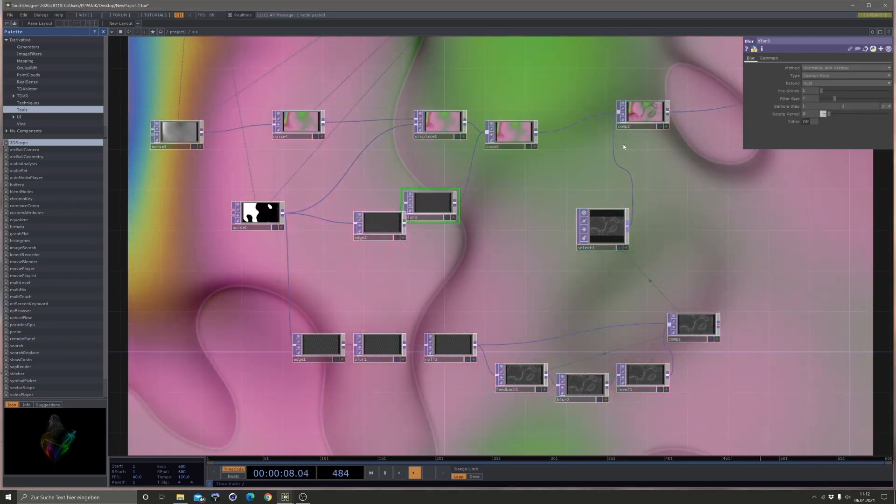
pyautogui.moveTo(836, 98); pyautogui.dragTo(839, 105)
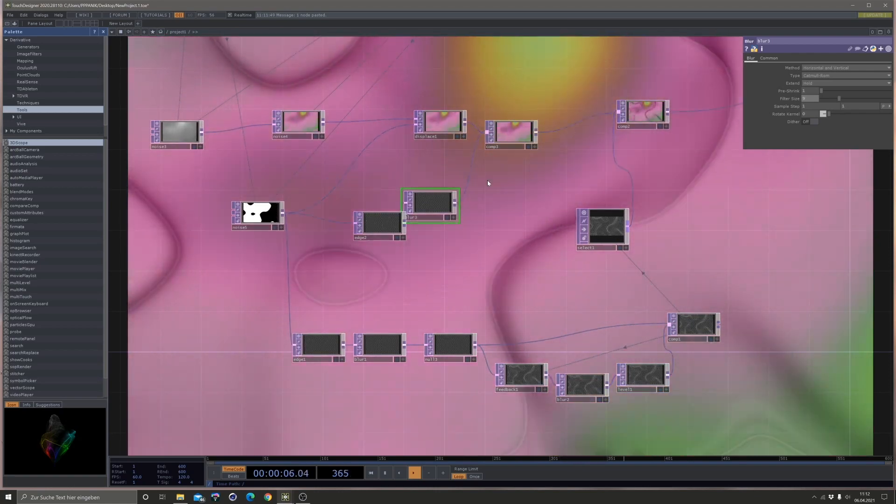
# Rewire displace1 straight into comp2, bypassing comp3, and tidy blur3 and comp3 below the main chain.
pyautogui.moveTo(439, 191); pyautogui.dragTo(470, 201)
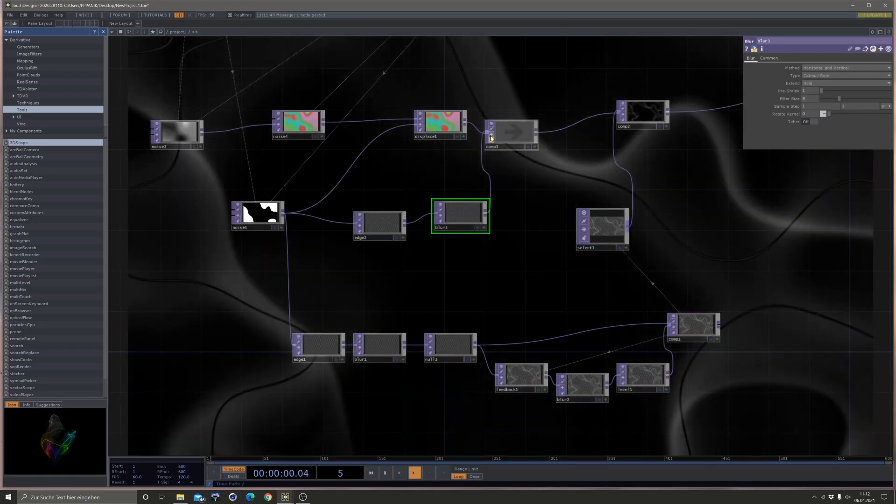
pyautogui.click(537, 119)
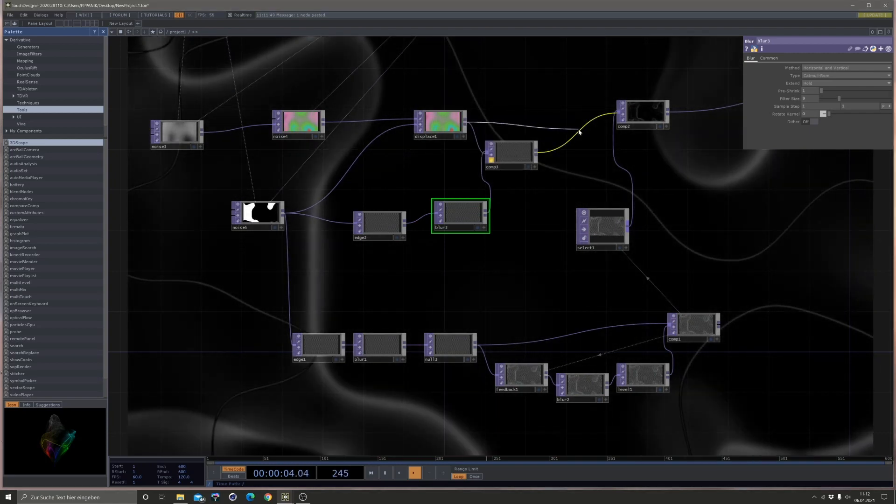
pyautogui.click(579, 132)
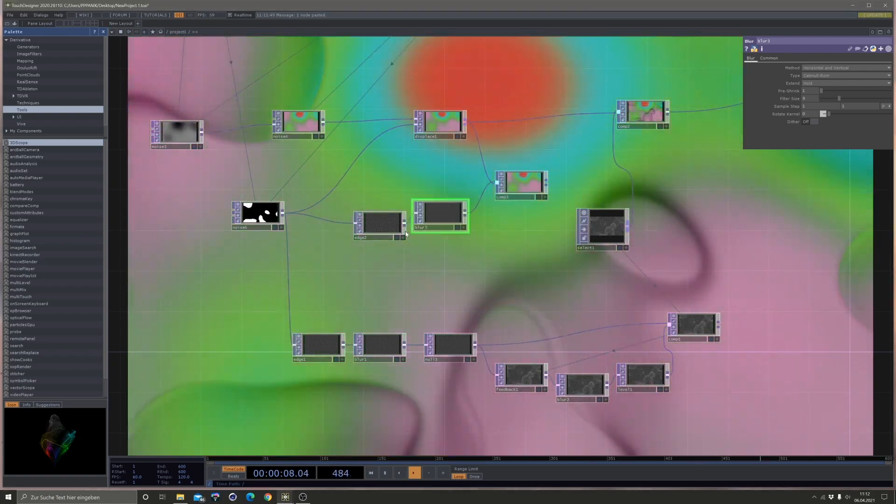
# Try an extra Composite set to Add that blends select1 onto comp2's output, and remove it again, reconnecting comp2 to null2.
pyautogui.moveTo(405, 231); pyautogui.dragTo(376, 232)
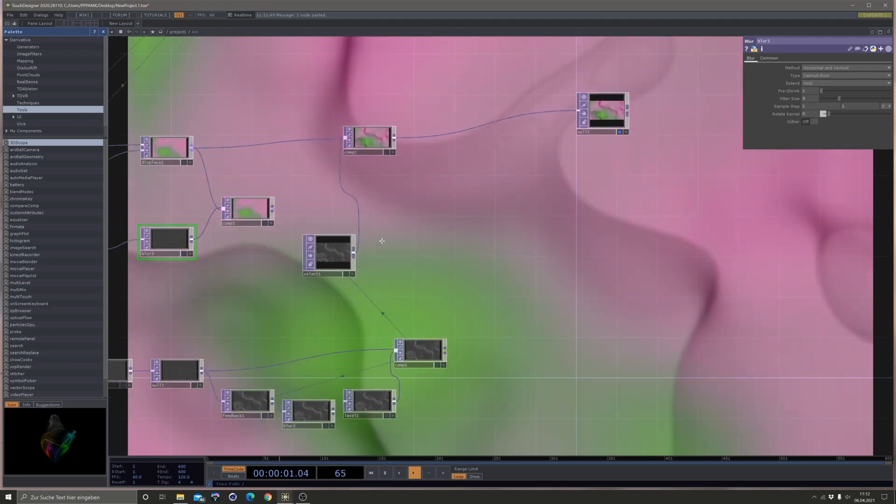
pyautogui.moveTo(382, 241); pyautogui.dragTo(331, 251)
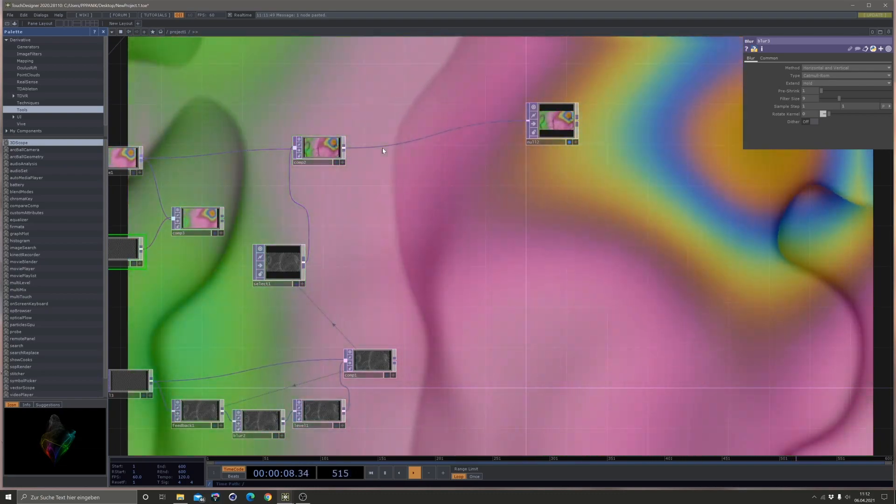
pyautogui.rightClick(382, 148)
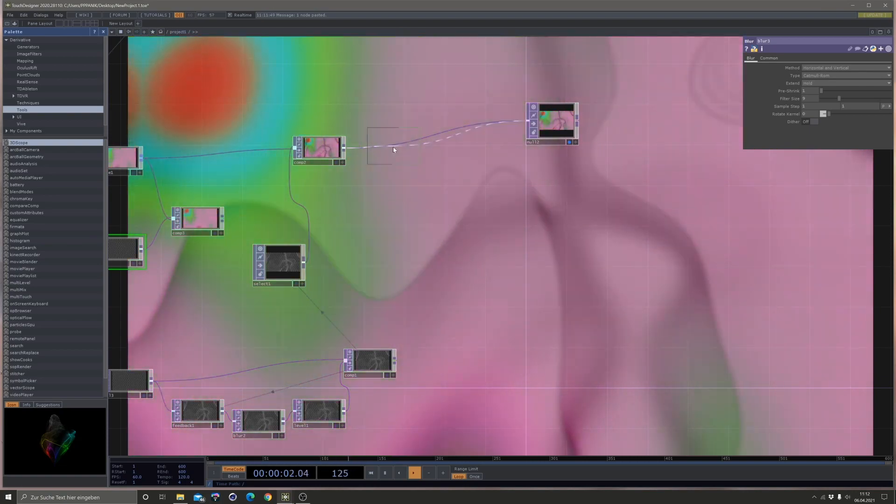
pyautogui.click(393, 140)
pyautogui.click(304, 263)
pyautogui.click(362, 161)
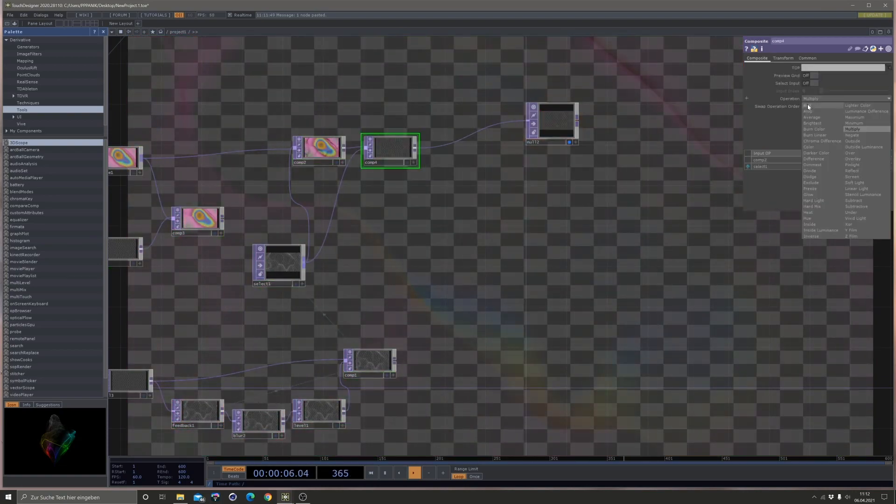
pyautogui.click(808, 107)
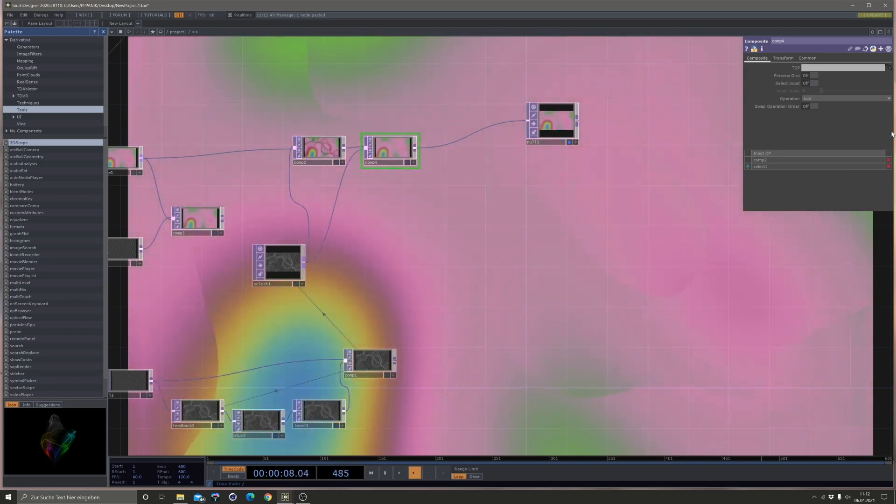
pyautogui.moveTo(750, 167); pyautogui.dragTo(748, 159)
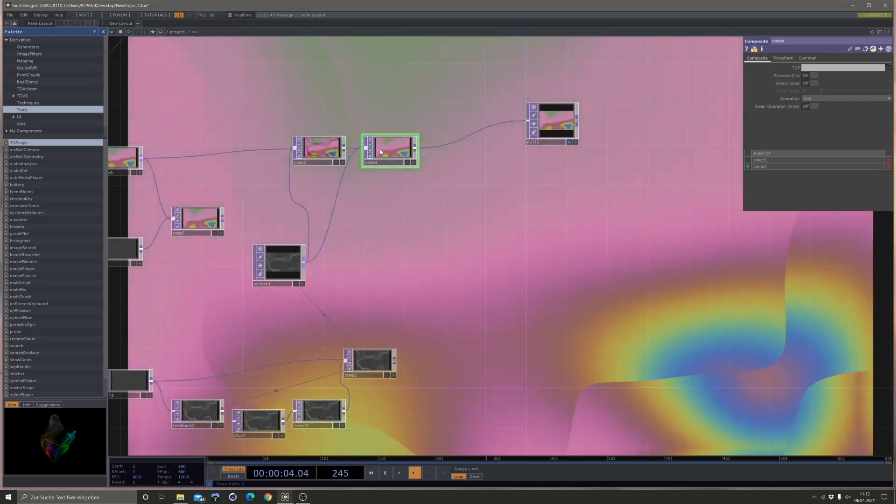
pyautogui.press('Delete')
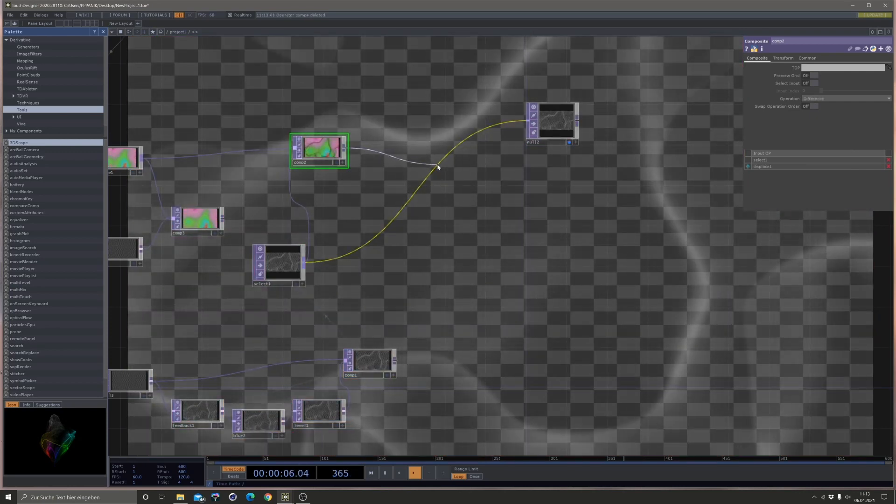
pyautogui.moveTo(438, 167); pyautogui.dragTo(528, 121)
# Set comp2's Operation to Add and move null2 and comp2 farther along to open up space.
pyautogui.click(838, 99)
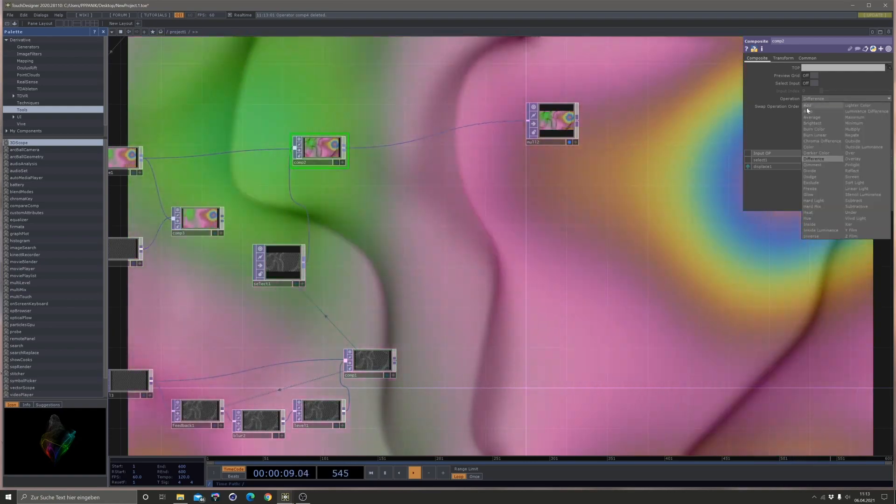
pyautogui.click(807, 106)
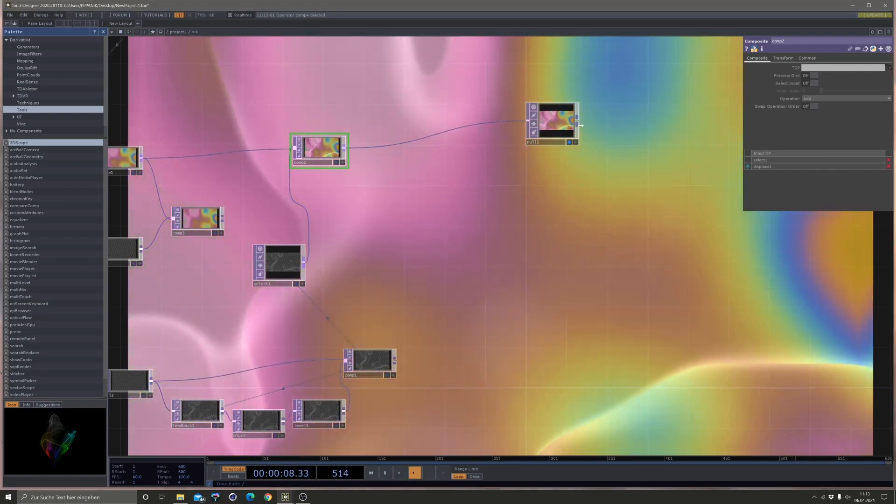
pyautogui.moveTo(552, 122); pyautogui.dragTo(684, 132)
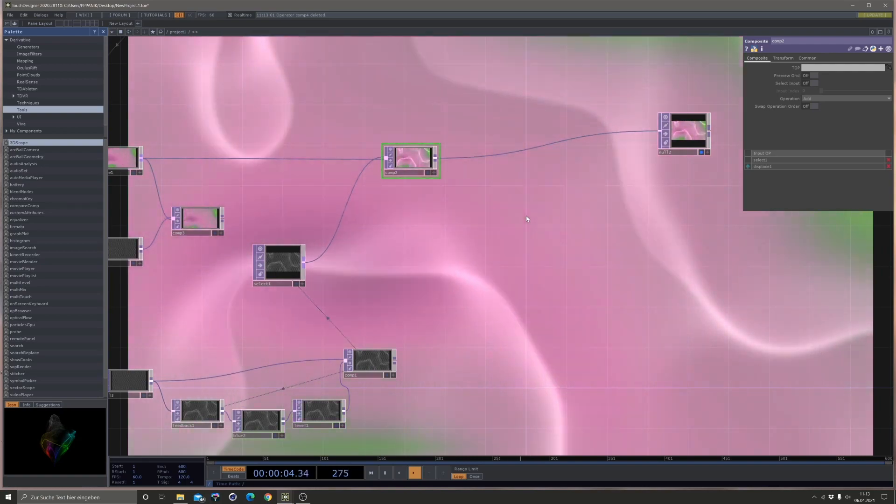
# Create a Lookup TOP and place it in the empty area above comp2.
pyautogui.moveTo(502, 171); pyautogui.dragTo(506, 263)
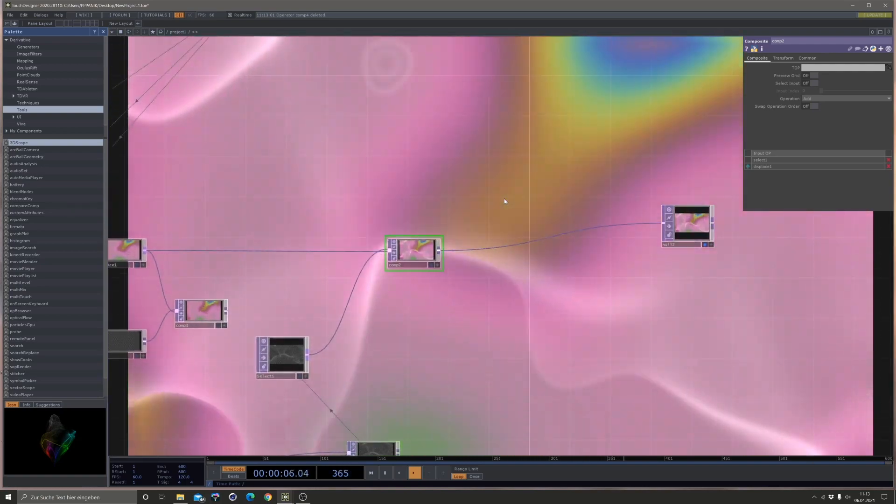
pyautogui.doubleClick(505, 201)
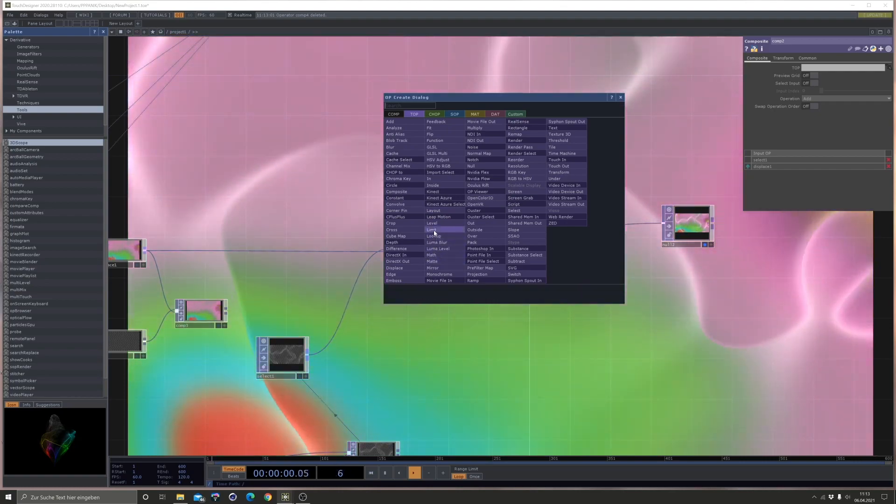
pyautogui.click(433, 236)
pyautogui.click(420, 192)
pyautogui.moveTo(528, 199); pyautogui.dragTo(610, 218)
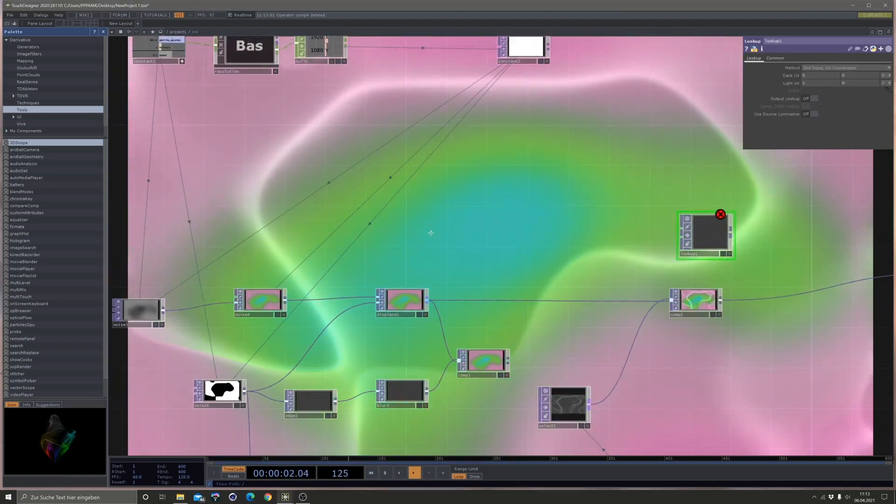
# Copy ramp1 and paste the duplicate beside the new Lookup.
pyautogui.moveTo(431, 233); pyautogui.dragTo(394, 303)
pyautogui.click(495, 66)
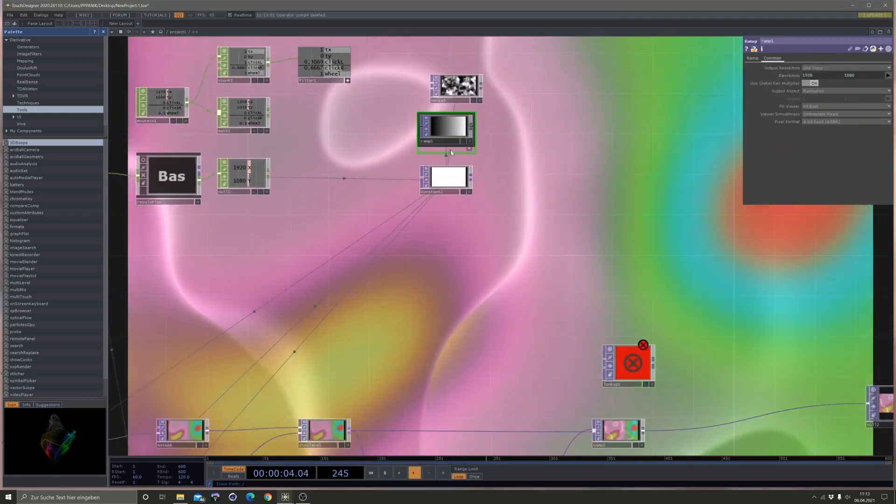
pyautogui.hotkey('ctrl', 'c')
pyautogui.hotkey('ctrl', 'v')
pyautogui.click(527, 349)
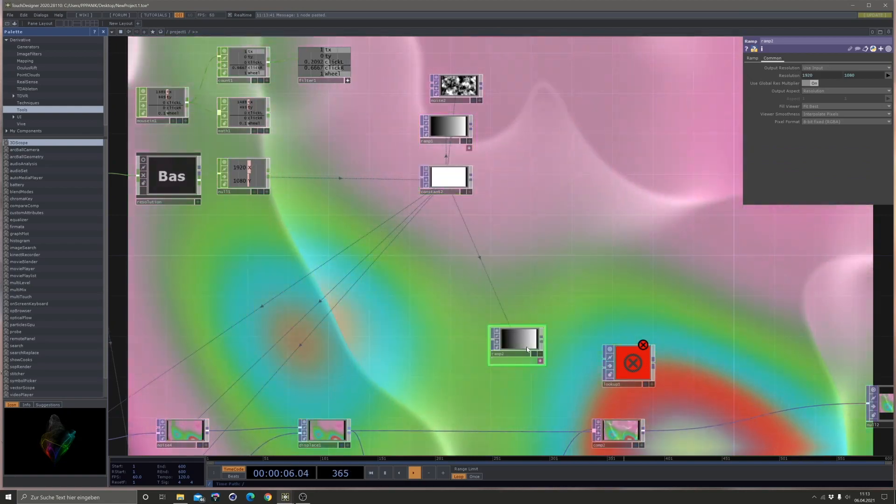
# Connect comp2 into lookup1 and lookup1 into null2, and place lookup1 in line between them.
pyautogui.moveTo(481, 237); pyautogui.dragTo(440, 166)
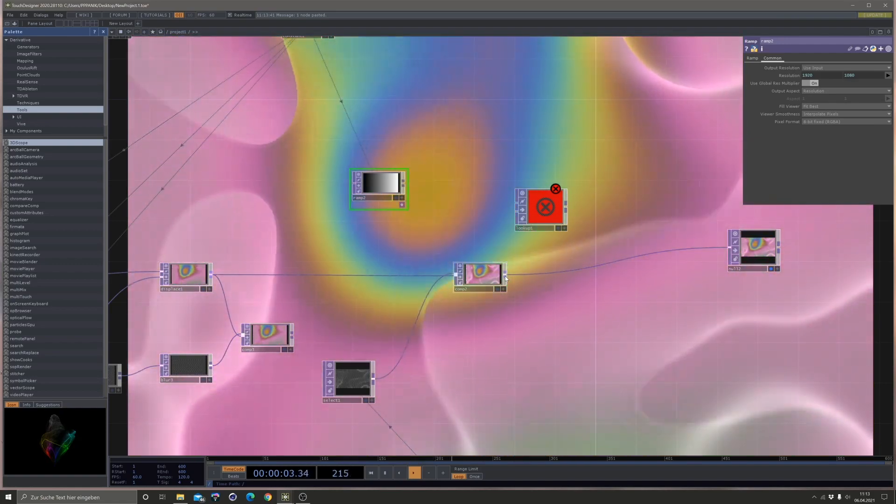
pyautogui.moveTo(505, 275); pyautogui.dragTo(506, 203)
pyautogui.moveTo(565, 208); pyautogui.dragTo(730, 247)
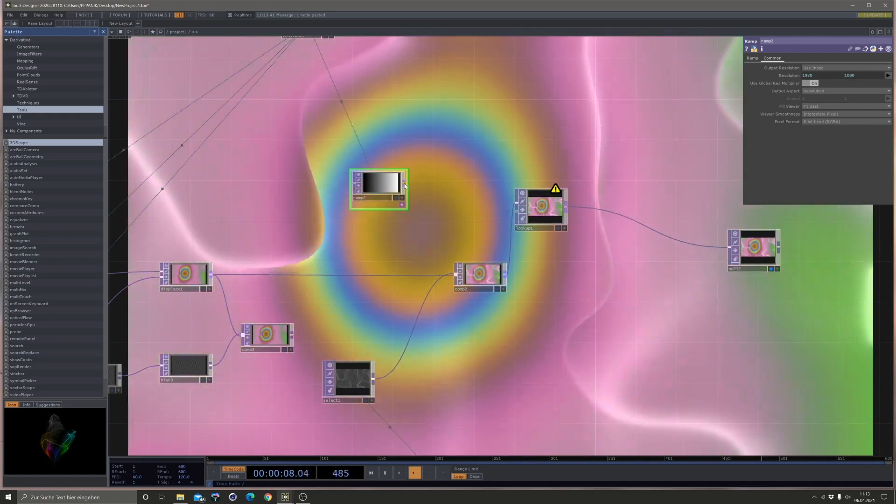
pyautogui.moveTo(532, 213); pyautogui.dragTo(591, 288)
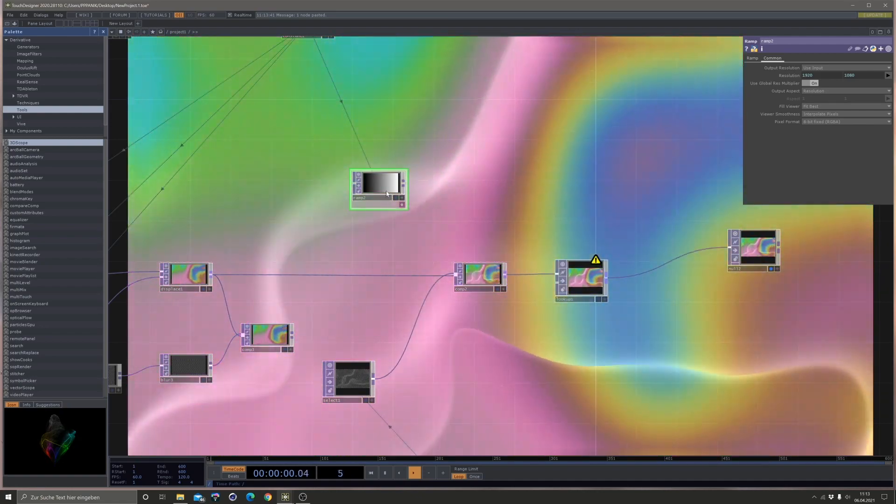
# Place ramp2 below comp2, feeding lookup1's second input, and set its Pixel Format to 32-bit float (RGBA).
pyautogui.moveTo(380, 185); pyautogui.dragTo(473, 340)
pyautogui.scroll(4, 550, 340)
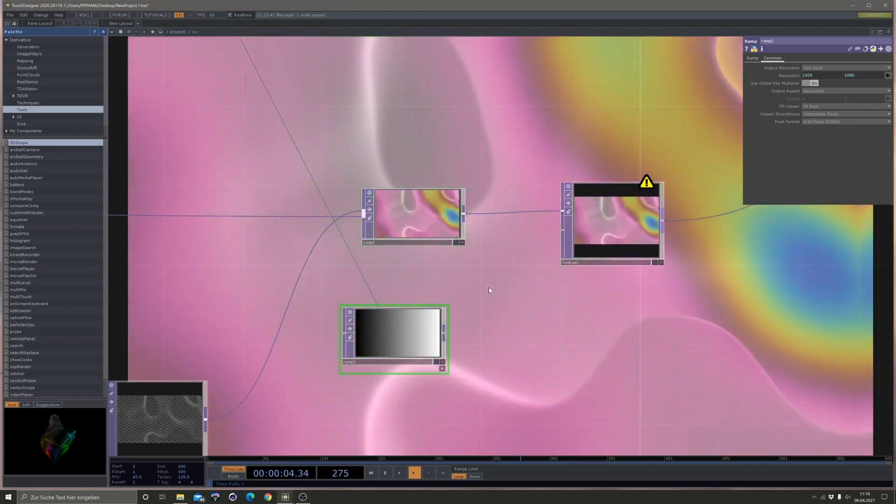
pyautogui.moveTo(489, 290); pyautogui.dragTo(449, 260)
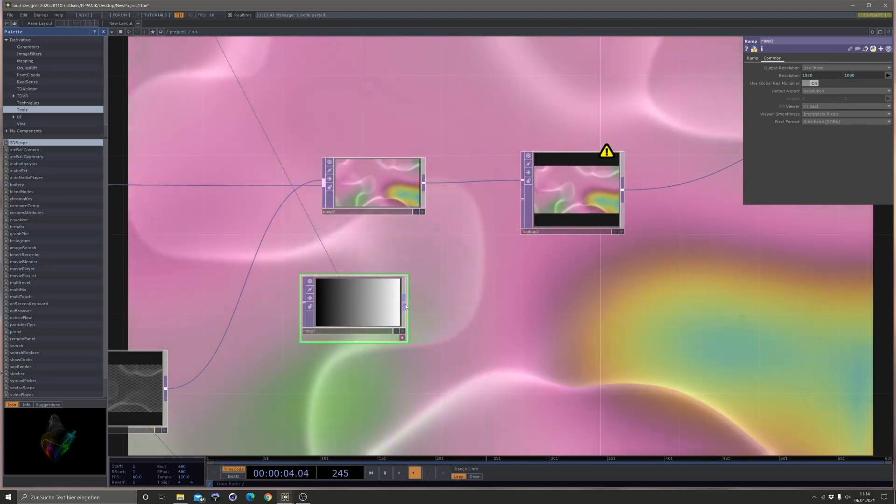
pyautogui.moveTo(406, 304); pyautogui.dragTo(522, 200)
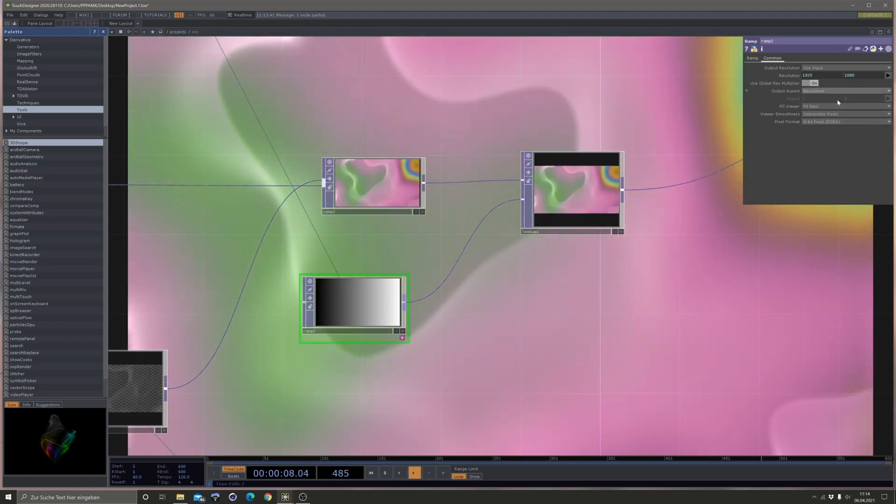
pyautogui.click(825, 122)
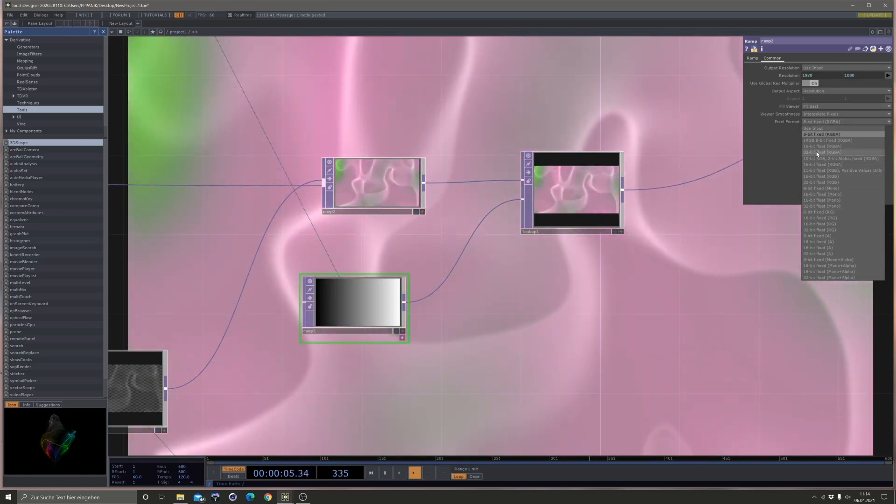
pyautogui.click(818, 152)
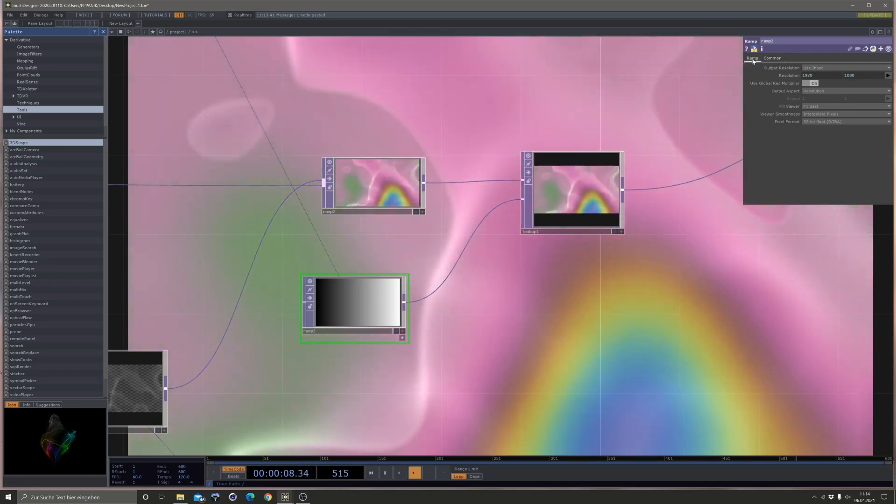
# Add a green colour key near the middle of ramp2's gradient with hue 134, saturation 1 and value 1.
pyautogui.click(753, 61)
pyautogui.scroll(5, 373, 191)
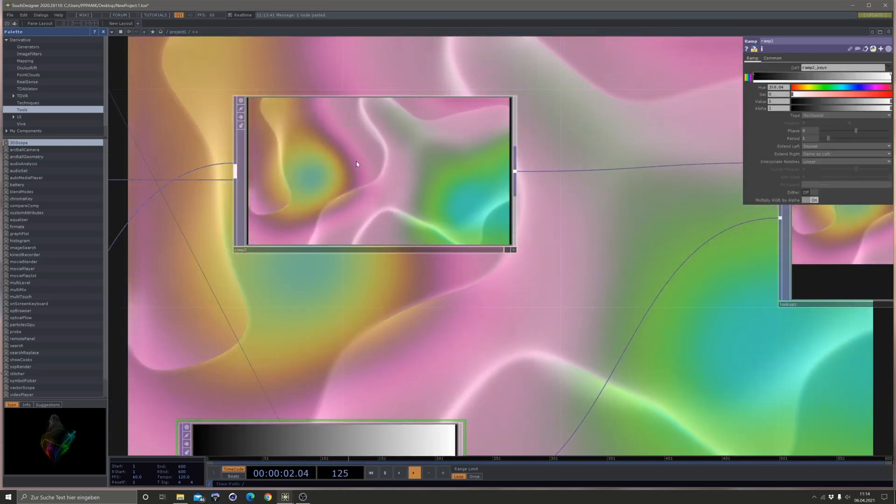
pyautogui.moveTo(375, 306); pyautogui.dragTo(367, 175)
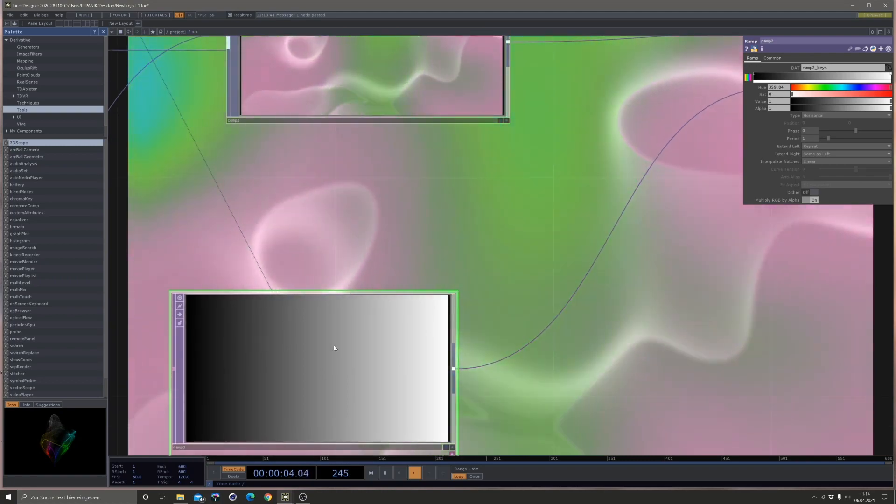
pyautogui.click(832, 77)
pyautogui.click(829, 87)
pyautogui.moveTo(842, 94); pyautogui.dragTo(866, 123)
pyautogui.scroll(-5, 540, 140)
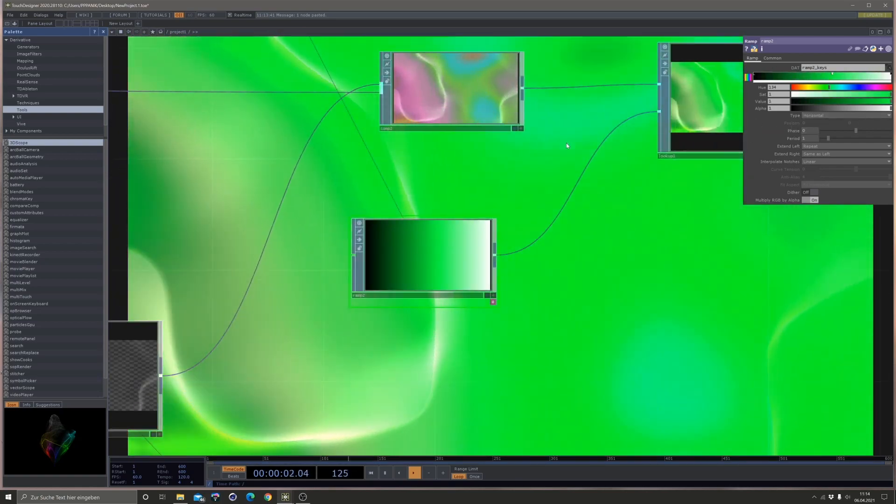
# Move lookup1 away from comp2 and insert a Monochrome TOP on the wire between them, placing it beside comp2.
pyautogui.moveTo(567, 143); pyautogui.dragTo(481, 125)
pyautogui.scroll(-4, 554, 208)
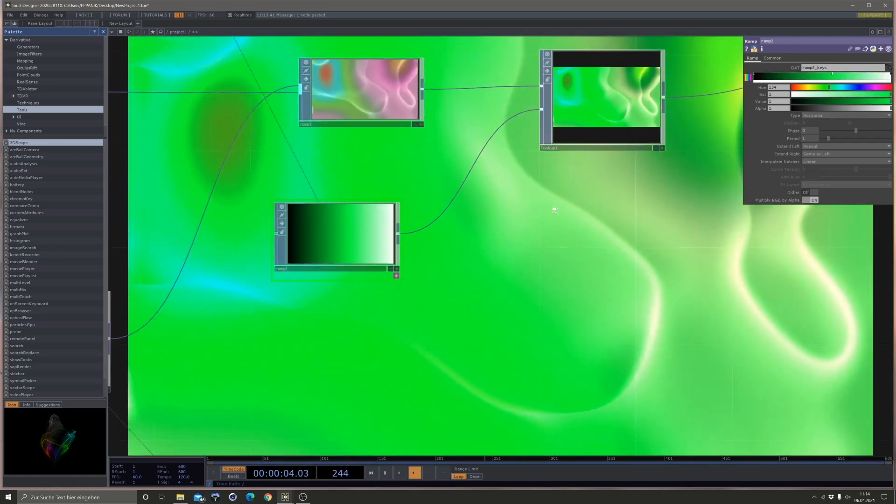
pyautogui.moveTo(557, 211); pyautogui.dragTo(529, 286)
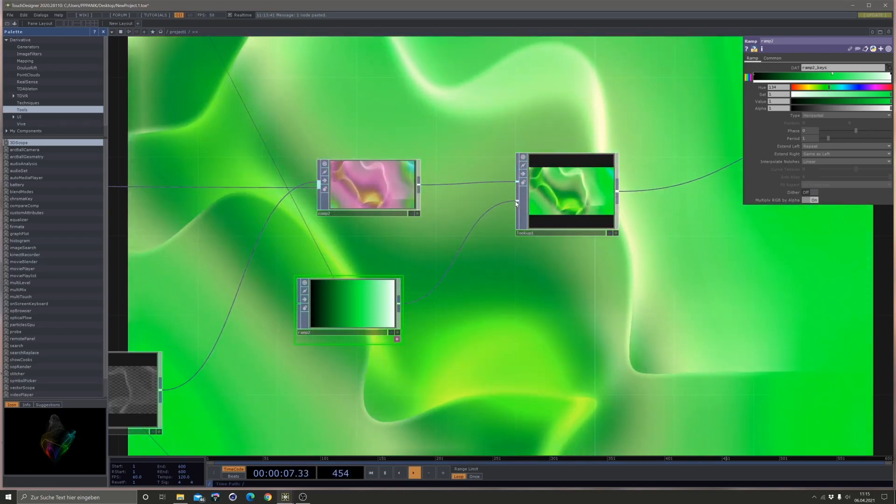
pyautogui.moveTo(537, 201); pyautogui.dragTo(669, 200)
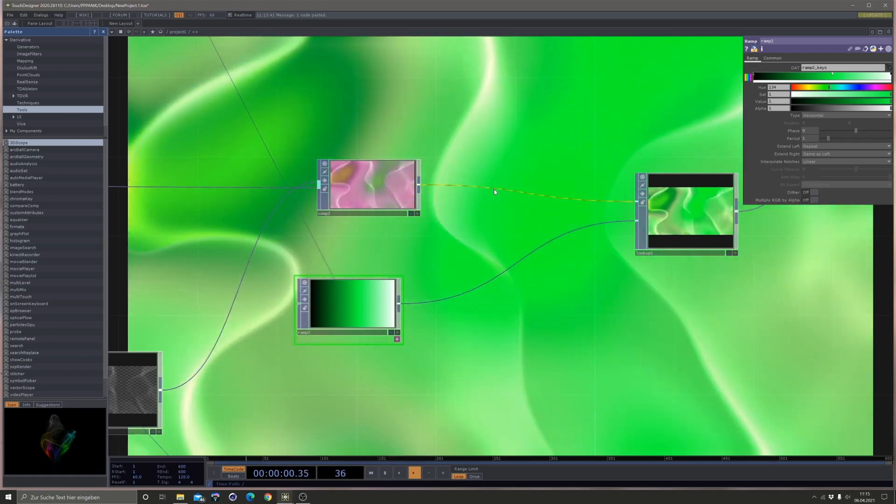
pyautogui.rightClick(495, 189)
pyautogui.click(502, 195)
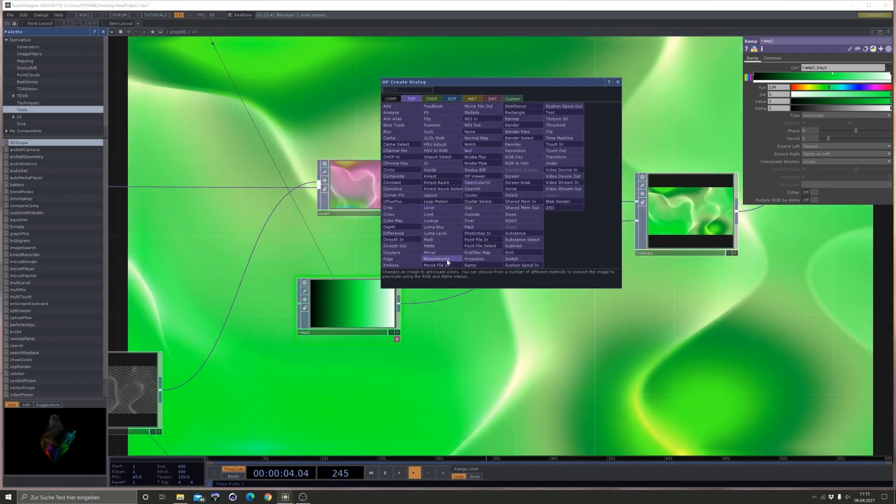
pyautogui.click(447, 259)
pyautogui.click(439, 163)
# Add white, red and blue keys to the darker half of ramp2's gradient and a black key between its green and white.
pyautogui.moveTo(511, 255); pyautogui.dragTo(318, 173)
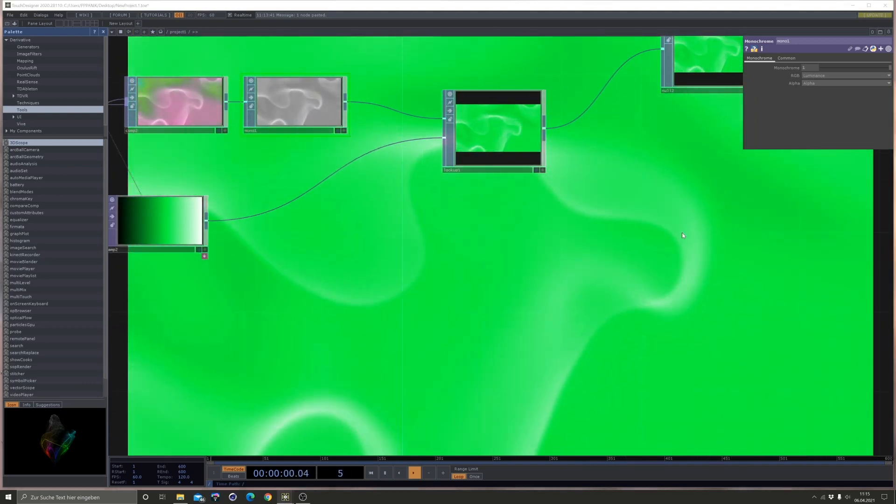
pyautogui.moveTo(449, 242); pyautogui.dragTo(570, 248)
pyautogui.click(271, 232)
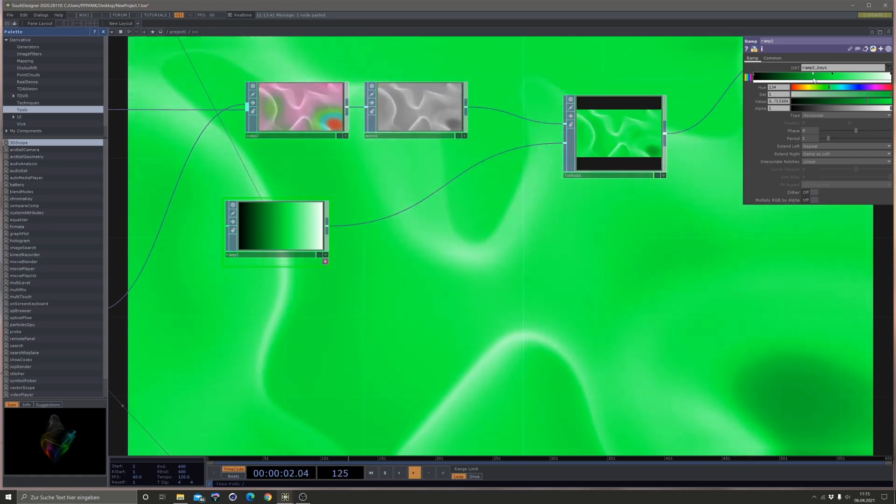
pyautogui.moveTo(836, 88); pyautogui.dragTo(846, 88)
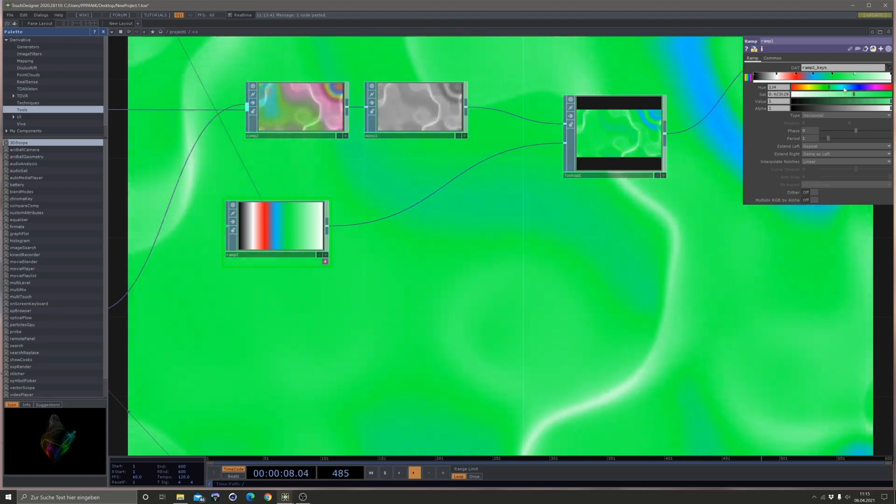
pyautogui.moveTo(844, 101); pyautogui.dragTo(792, 102)
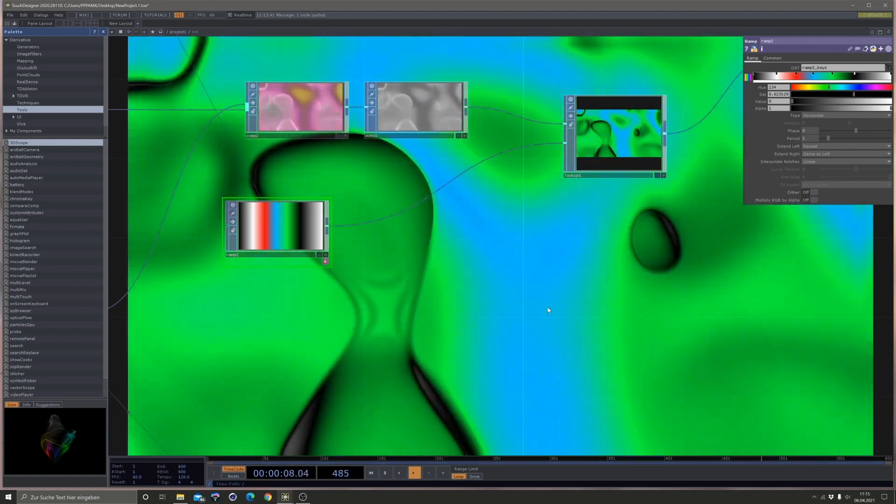
# Recolor ramp2's white key near the dark end to pale green, hue 134 and saturation about 0.4, and the red key to magenta.
pyautogui.scroll(-2, 484, 308)
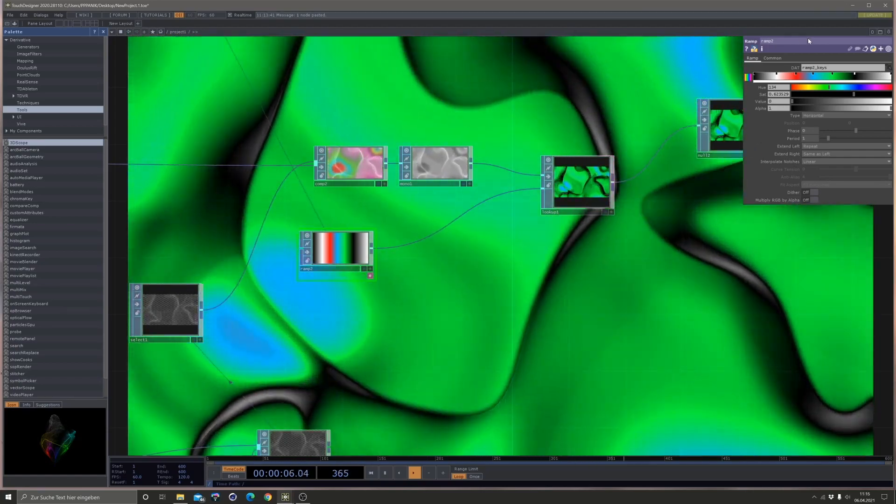
pyautogui.click(777, 74)
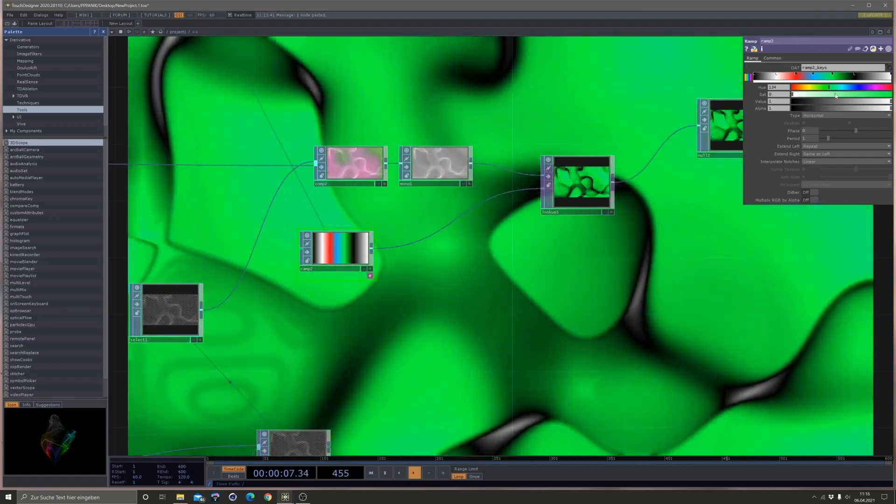
pyautogui.moveTo(793, 94); pyautogui.dragTo(839, 95)
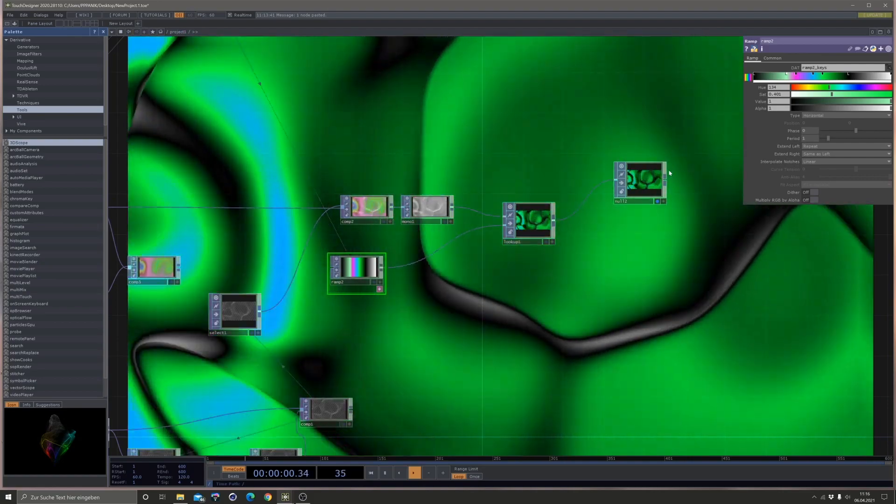
# Move null2 far from lookup1 and shift lookup1 away from mono1, making room for more operators before the output.
pyautogui.moveTo(657, 177); pyautogui.dragTo(829, 220)
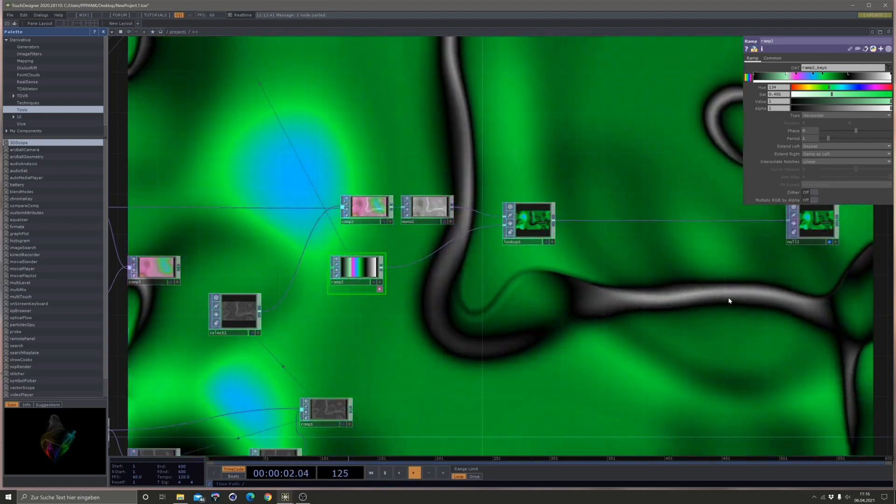
pyautogui.scroll(-3, 633, 314)
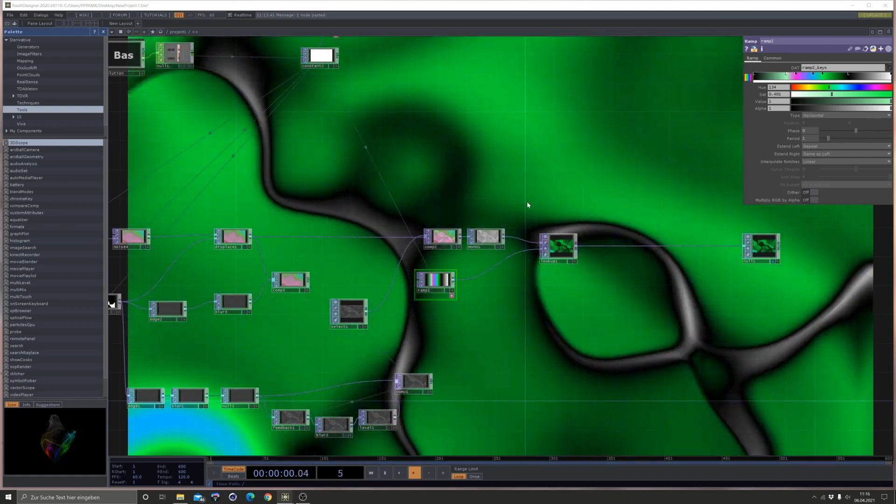
pyautogui.moveTo(546, 279); pyautogui.dragTo(216, 191)
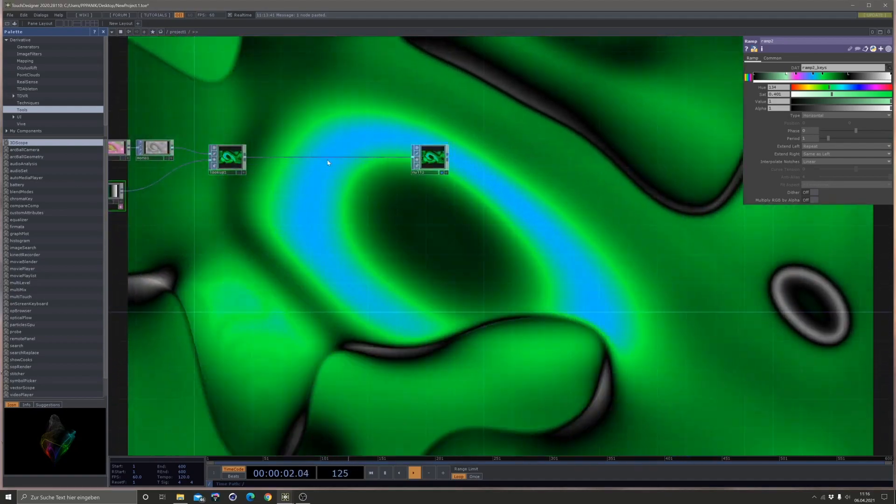
pyautogui.moveTo(430, 157); pyautogui.dragTo(568, 163)
pyautogui.moveTo(407, 260); pyautogui.dragTo(555, 299)
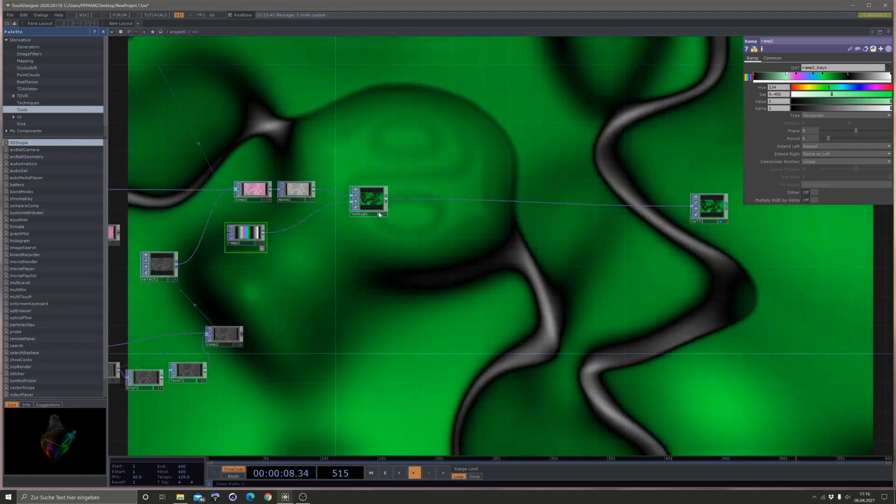
pyautogui.moveTo(372, 208); pyautogui.dragTo(394, 208)
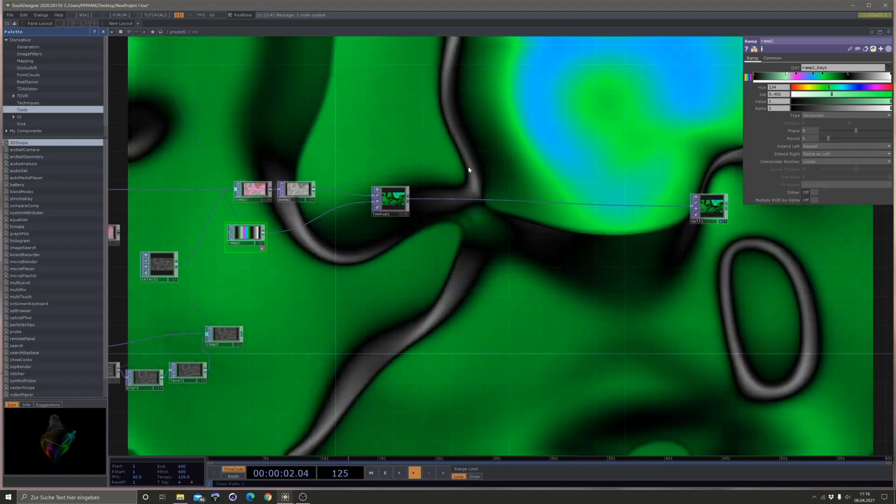
# Copy the noise2 TOP and paste the duplicate above the wire between lookup1 and null2.
pyautogui.press('Tab')
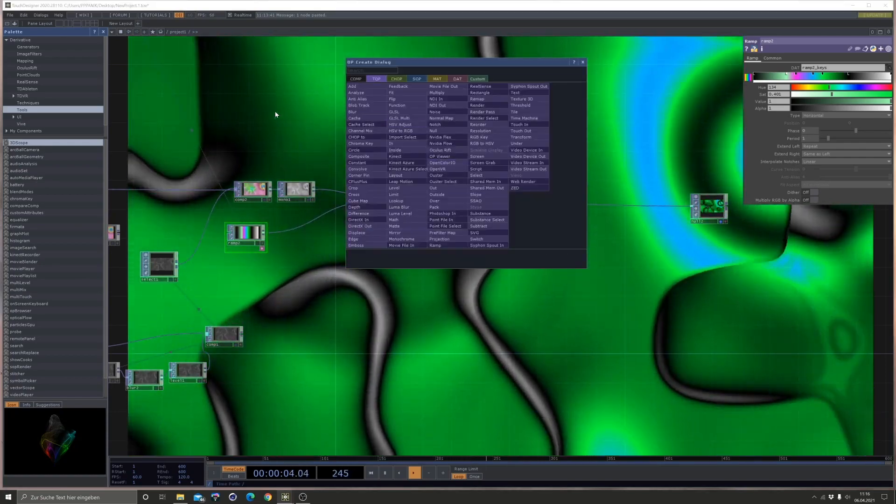
pyautogui.press('Escape')
pyautogui.moveTo(451, 193); pyautogui.dragTo(788, 336)
pyautogui.click(479, 87)
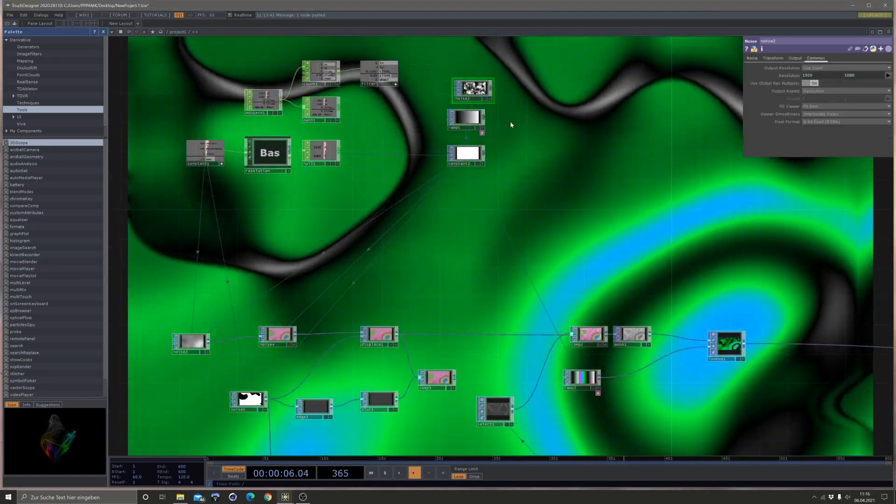
pyautogui.hotkey('ctrl', 'c')
pyautogui.hotkey('ctrl', 'v')
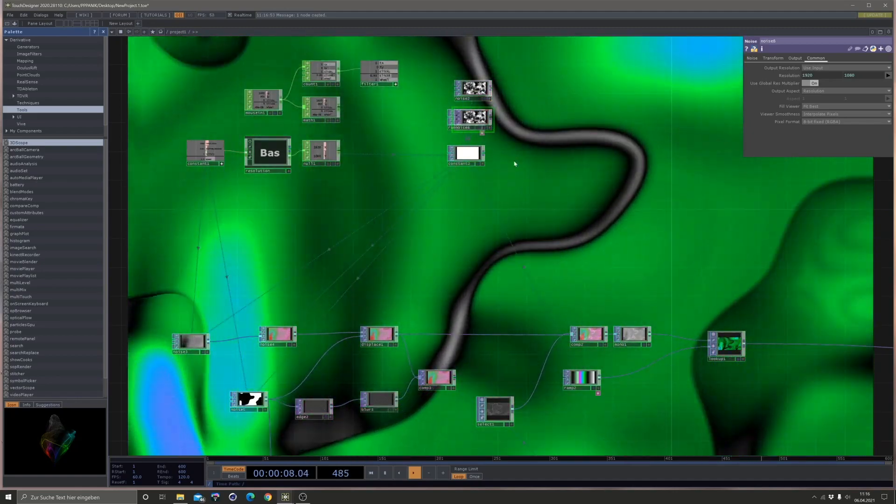
pyautogui.click(792, 310)
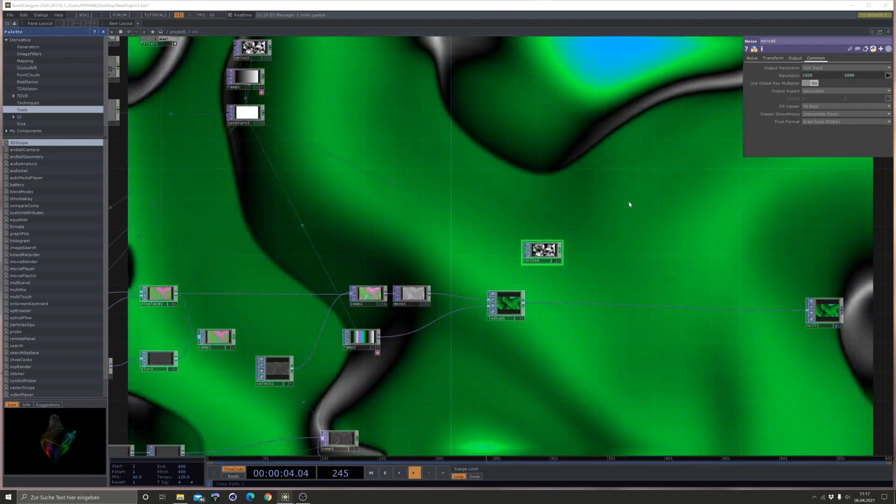
# Set the noise type of noise6 to Random (GPU).
pyautogui.click(758, 59)
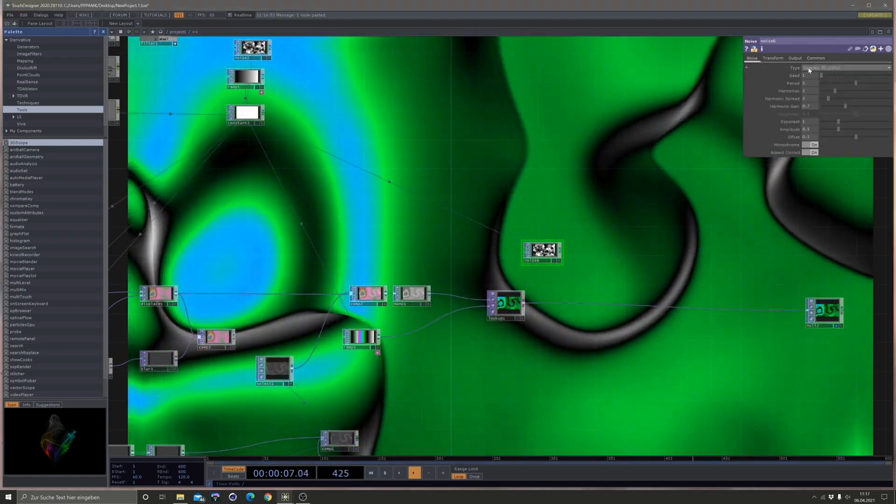
pyautogui.click(809, 69)
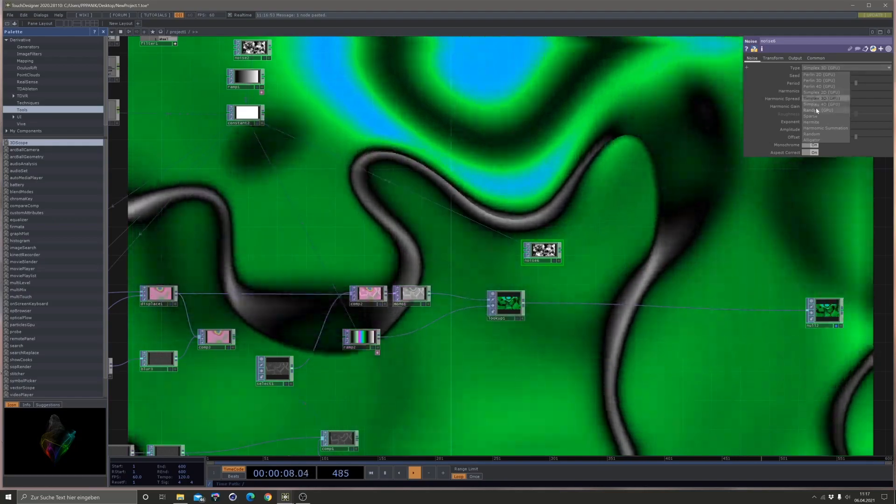
pyautogui.scroll(5, 467, 171)
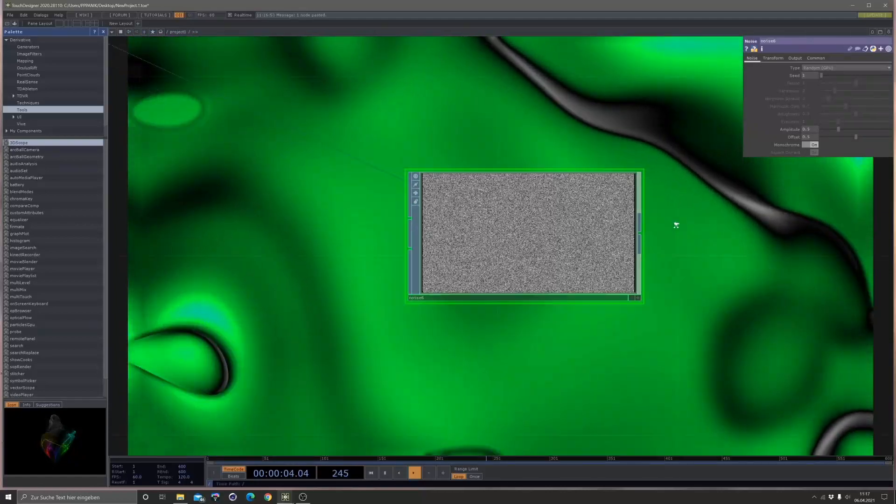
# Insert a Null TOP on the wire between lookup1 and null2 and position it between the two.
pyautogui.scroll(-3, 676, 226)
pyautogui.moveTo(621, 333); pyautogui.dragTo(500, 248)
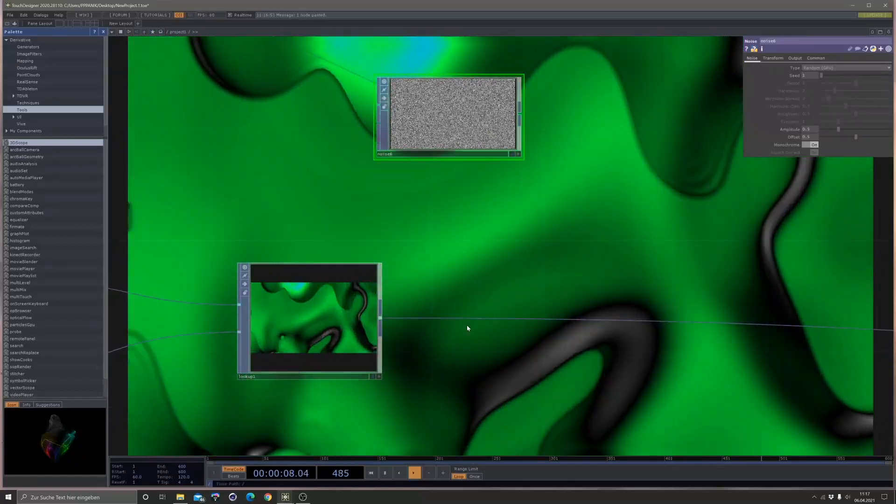
pyautogui.rightClick(474, 319)
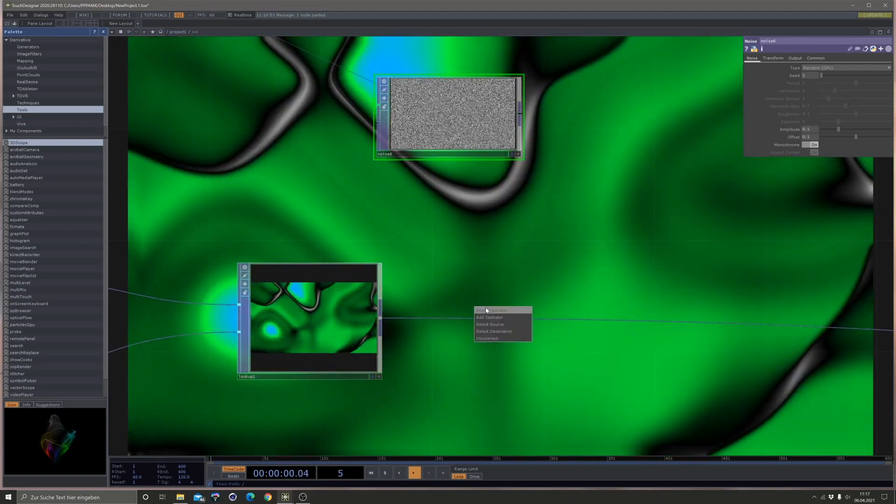
pyautogui.click(486, 310)
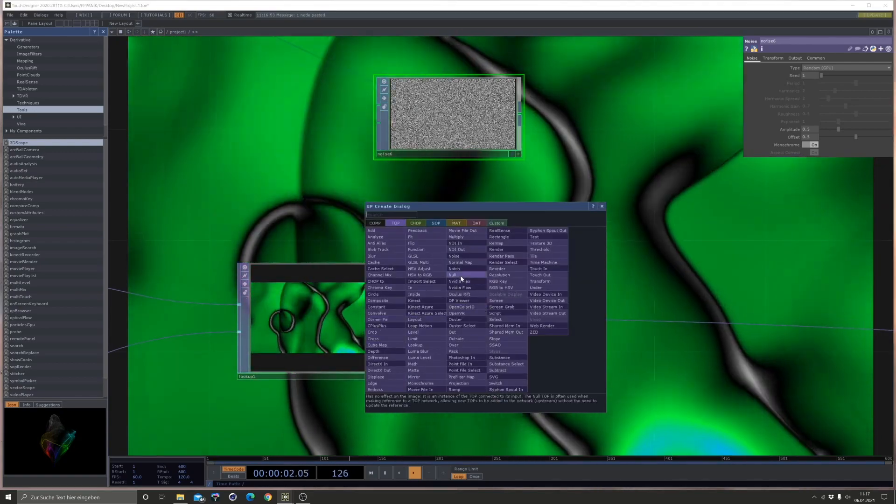
pyautogui.click(461, 277)
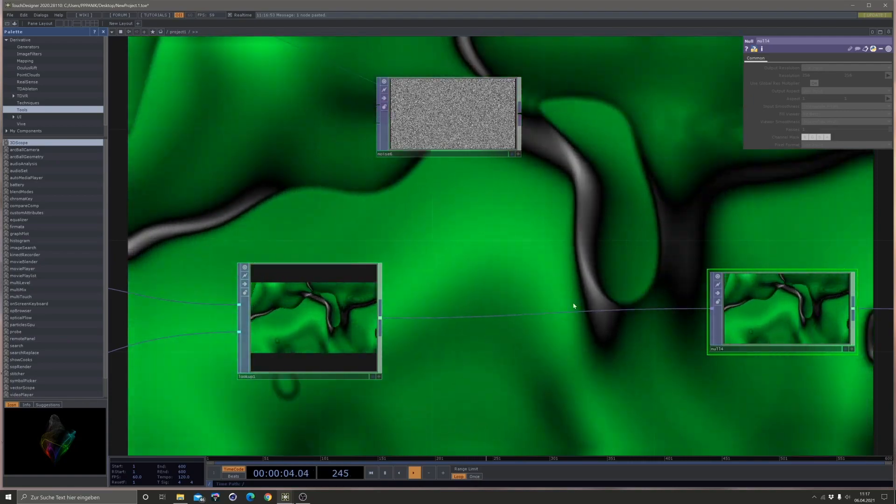
pyautogui.moveTo(529, 210); pyautogui.dragTo(422, 180)
pyautogui.scroll(-5, 422, 180)
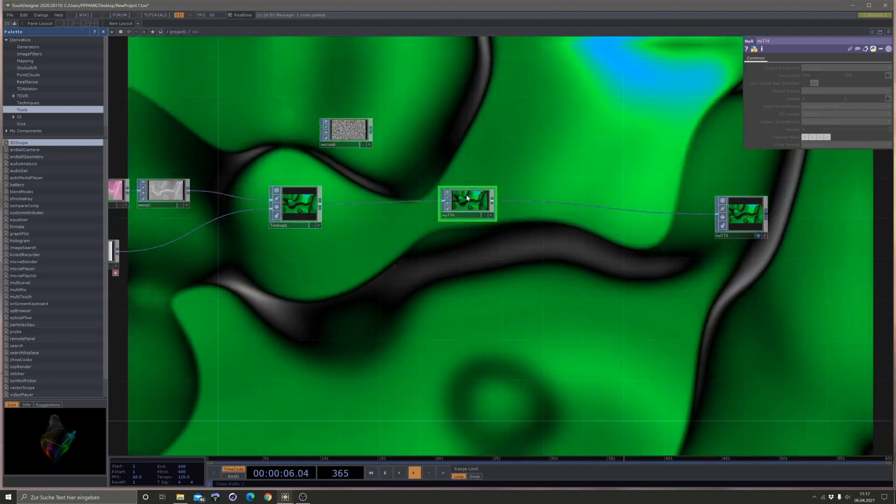
pyautogui.moveTo(469, 196); pyautogui.dragTo(489, 215)
# Place noise6 above the wire between null4 and null2, line null4 up with lookup1, and connect null4 into noise6.
pyautogui.moveTo(346, 148); pyautogui.dragTo(584, 163)
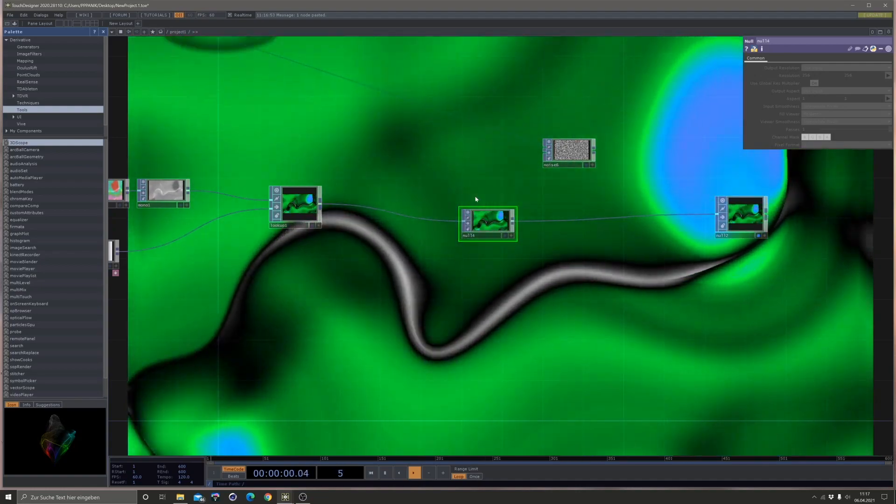
pyautogui.moveTo(378, 175); pyautogui.dragTo(344, 176)
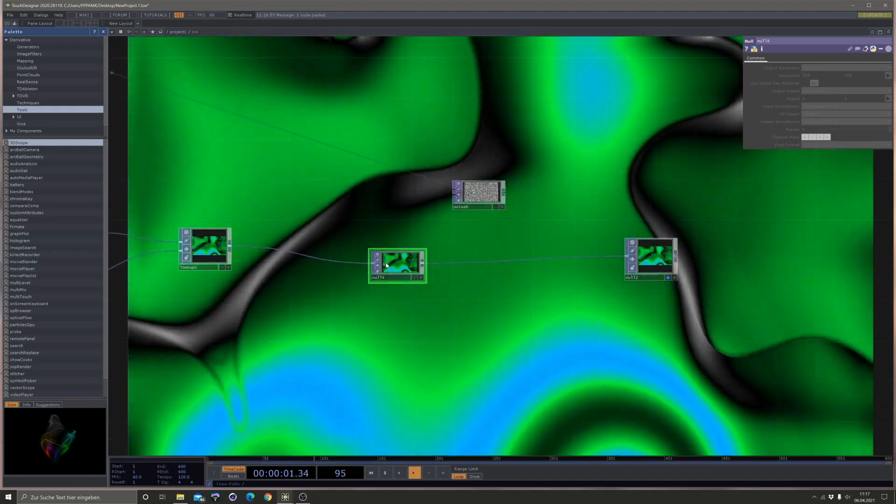
pyautogui.moveTo(402, 261); pyautogui.dragTo(381, 240)
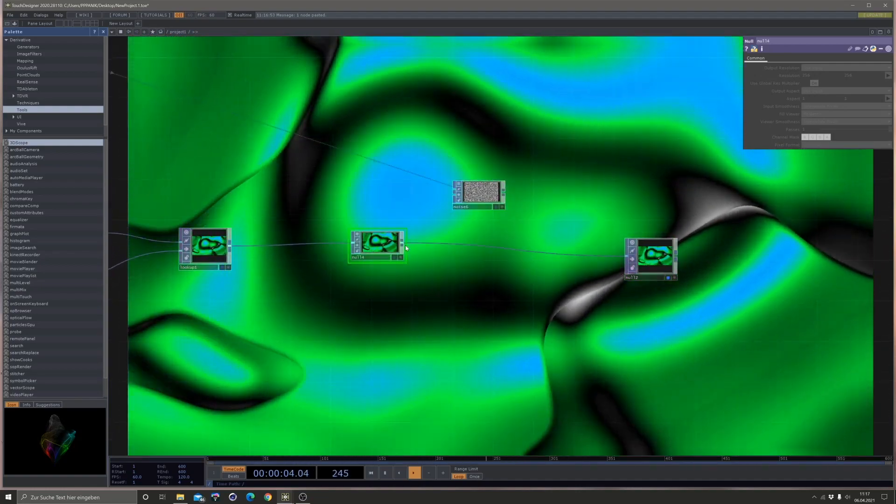
pyautogui.click(404, 245)
pyautogui.click(474, 195)
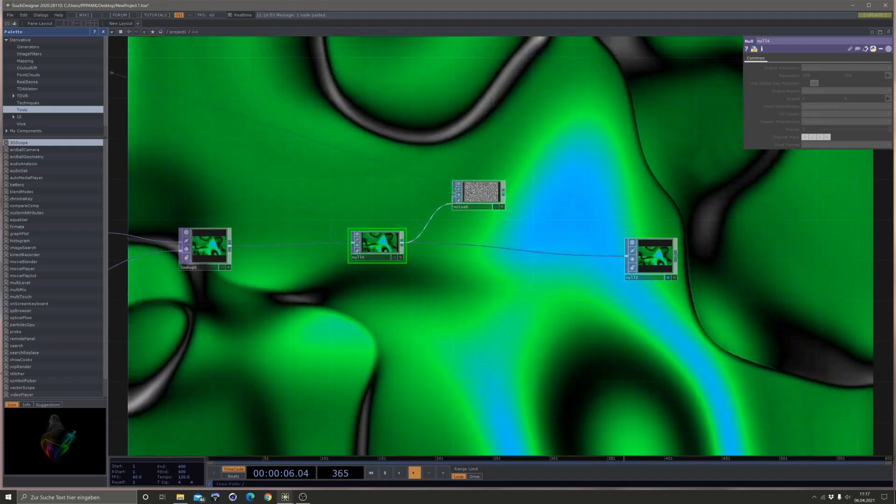
# Disconnect null4 from noise6's second input and rewire it into noise6's first input.
pyautogui.scroll(5, 475, 197)
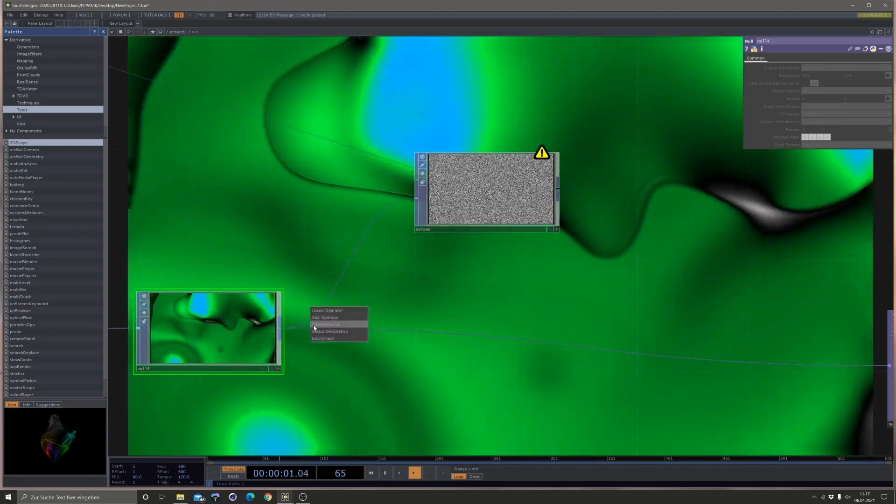
pyautogui.click(316, 339)
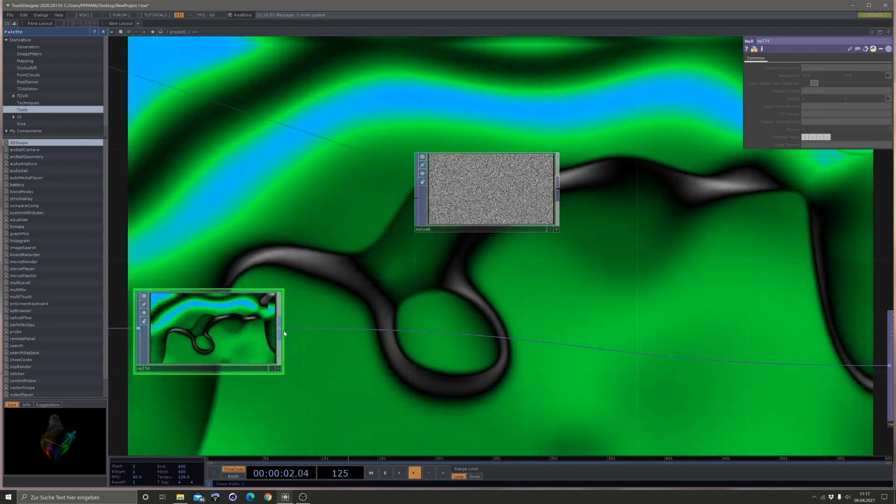
pyautogui.moveTo(281, 330); pyautogui.dragTo(417, 181)
pyautogui.scroll(10, 439, 189)
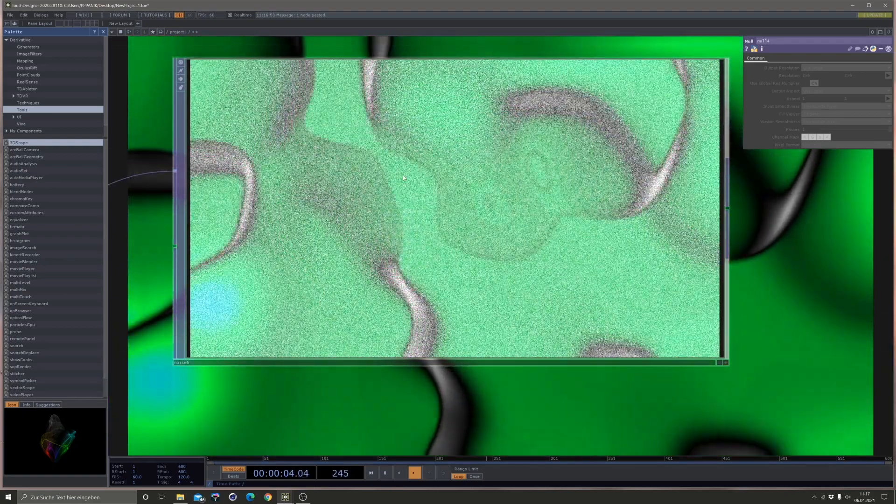
pyautogui.scroll(5, 350, 181)
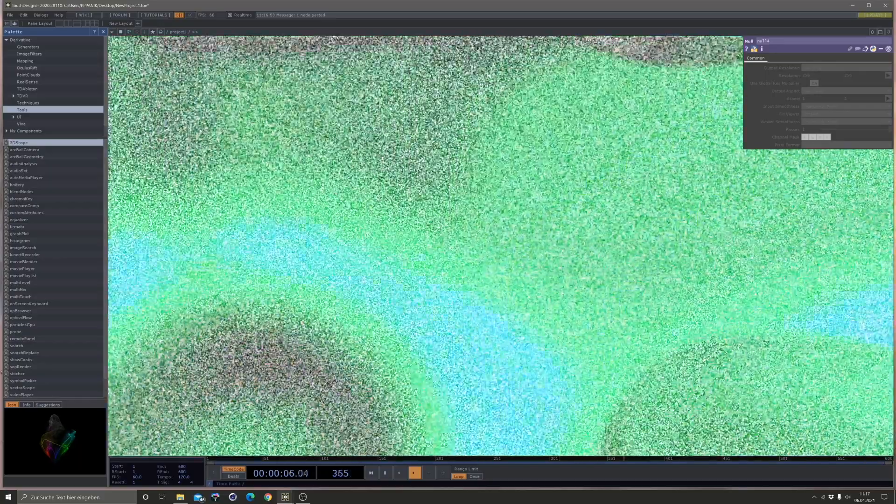
pyautogui.scroll(-6, 312, 246)
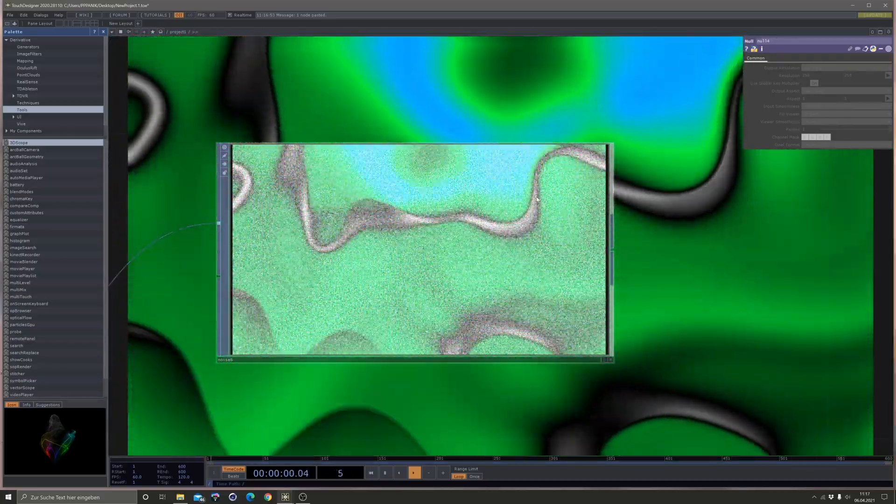
# Select noise6 and examine its grain output up close against the null4 image.
pyautogui.click(537, 199)
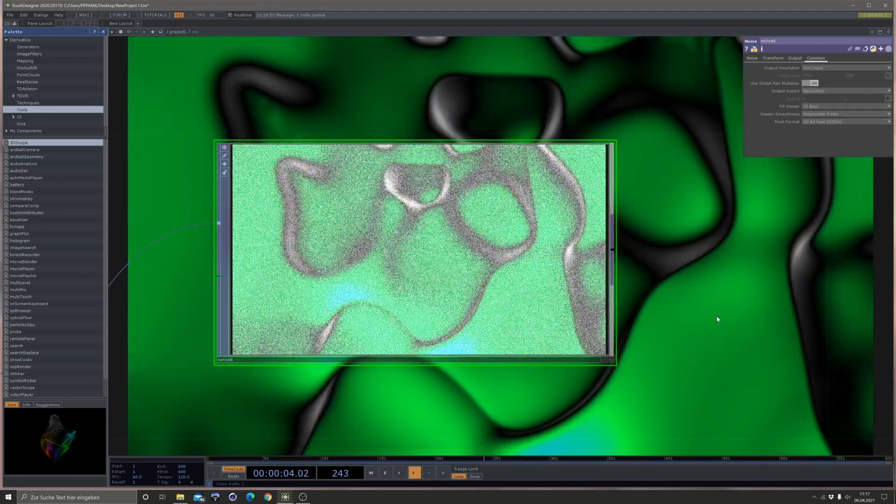
pyautogui.scroll(-5, 613, 295)
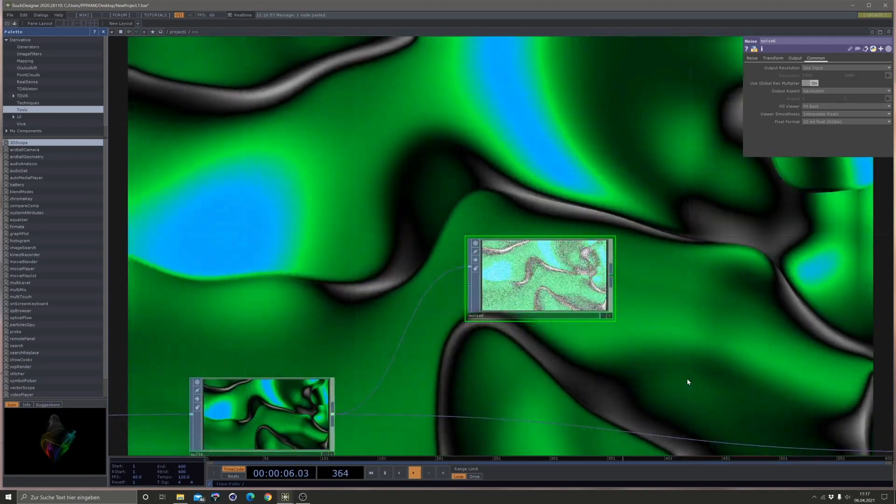
pyautogui.moveTo(688, 380); pyautogui.dragTo(591, 296)
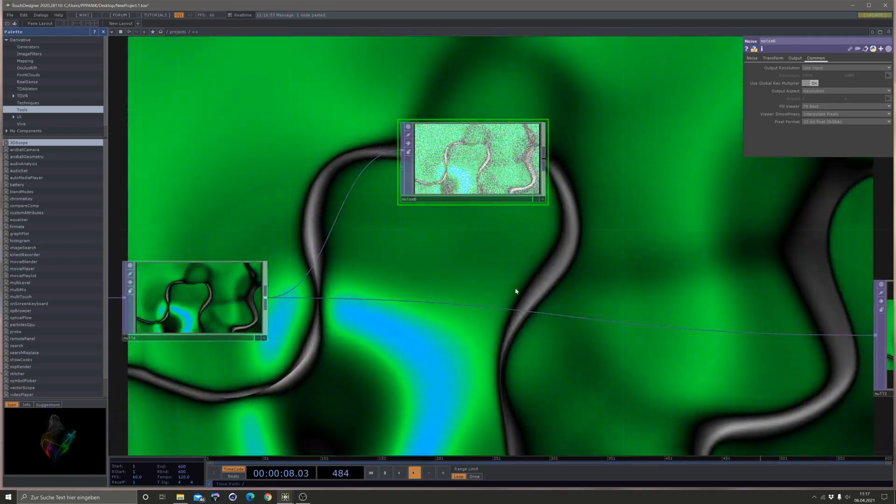
pyautogui.moveTo(504, 336); pyautogui.dragTo(430, 272)
pyautogui.scroll(-3, 431, 272)
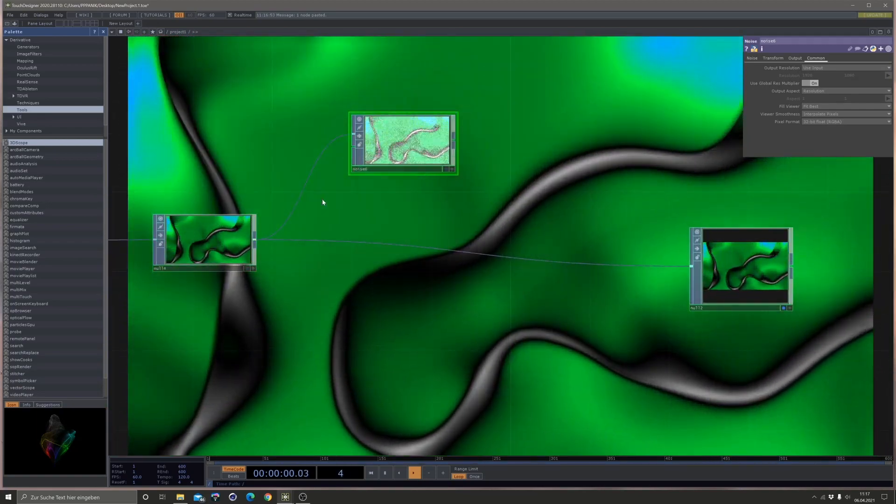
pyautogui.scroll(8, 407, 182)
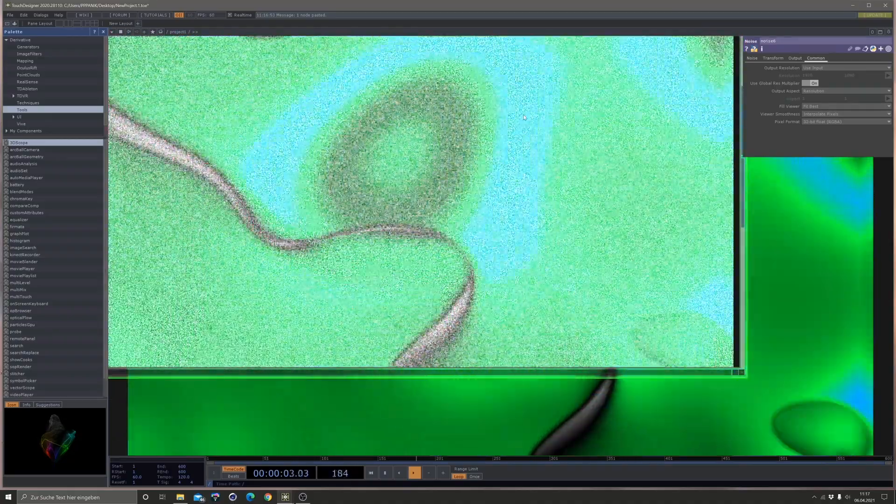
pyautogui.scroll(-4, 523, 114)
pyautogui.moveTo(505, 289); pyautogui.dragTo(711, 217)
# Insert a Composite TOP on the wire between null4 and null2 and connect noise6 into it as another input.
pyautogui.scroll(-3, 259, 226)
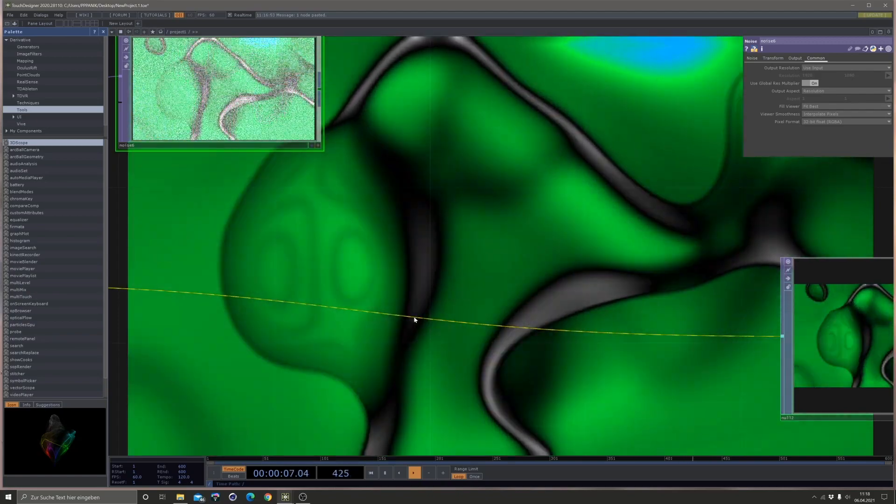
pyautogui.rightClick(430, 308)
pyautogui.click(429, 309)
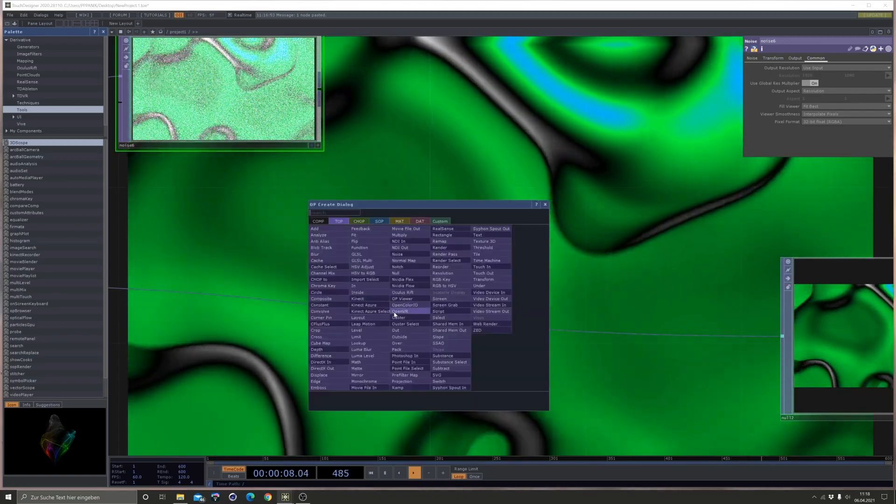
pyautogui.click(327, 296)
pyautogui.moveTo(316, 77); pyautogui.dragTo(353, 280)
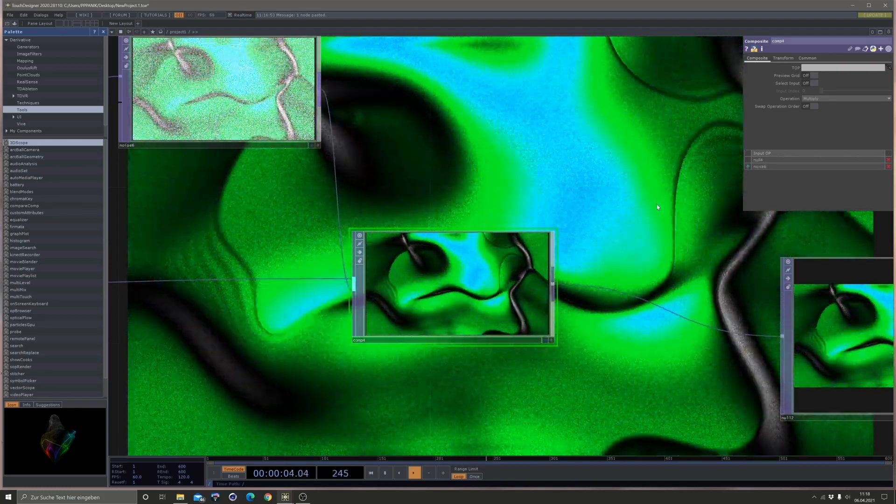
pyautogui.scroll(-5, 658, 207)
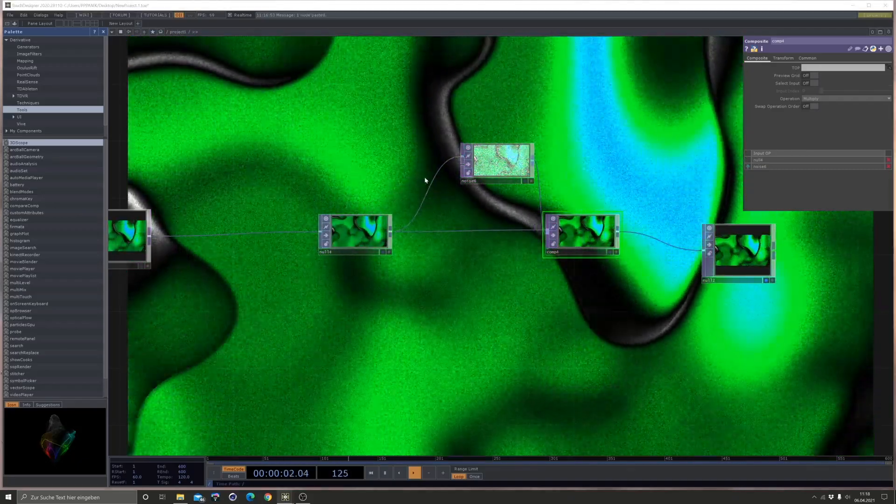
# Set the amplitude of noise6 to 0.14 for a subtler grain.
pyautogui.scroll(4, 371, 230)
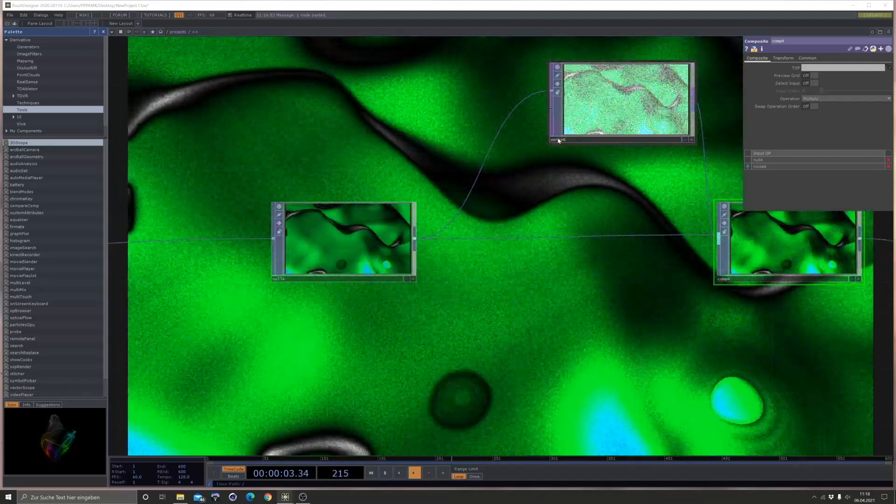
pyautogui.click(559, 140)
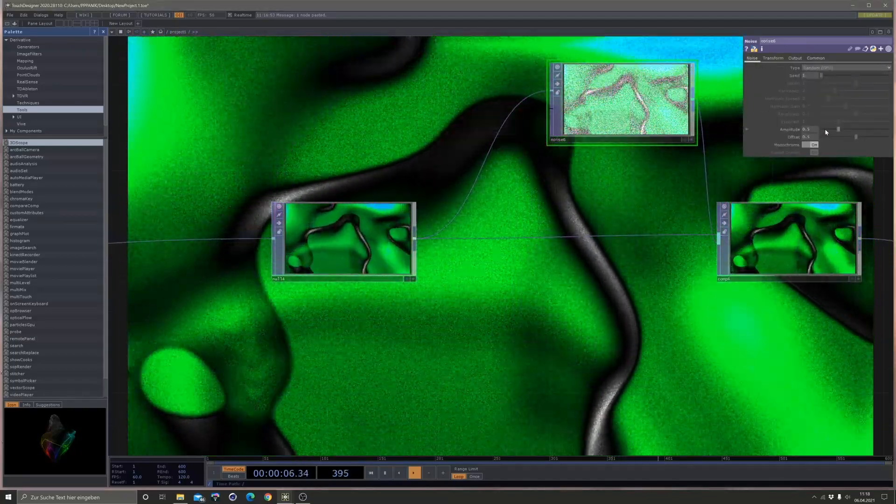
pyautogui.moveTo(827, 131)
pyautogui.mouseDown()
pyautogui.moveTo(891, 131)
pyautogui.moveTo(827, 136)
pyautogui.mouseUp()
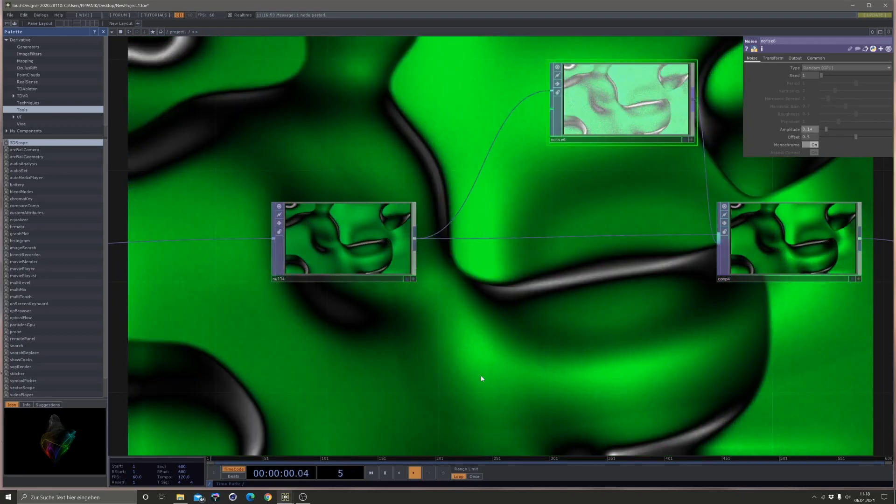
pyautogui.scroll(-4, 481, 376)
pyautogui.moveTo(510, 340); pyautogui.dragTo(242, 265)
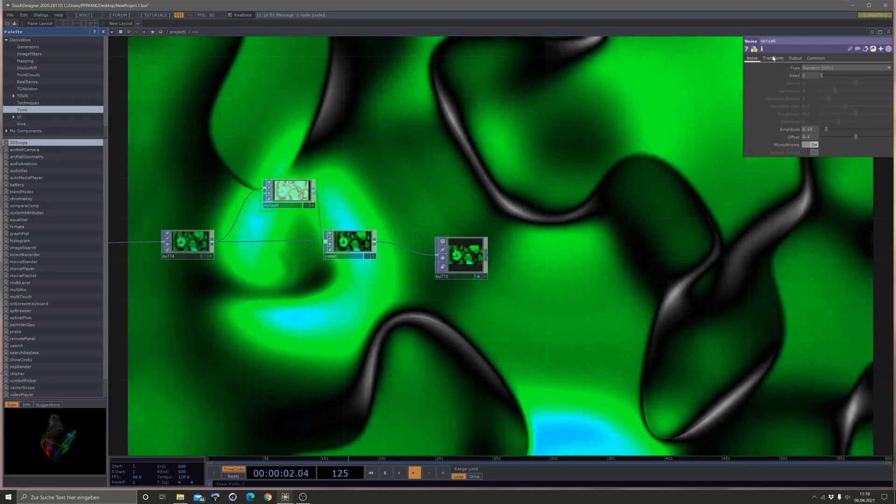
pyautogui.click(773, 58)
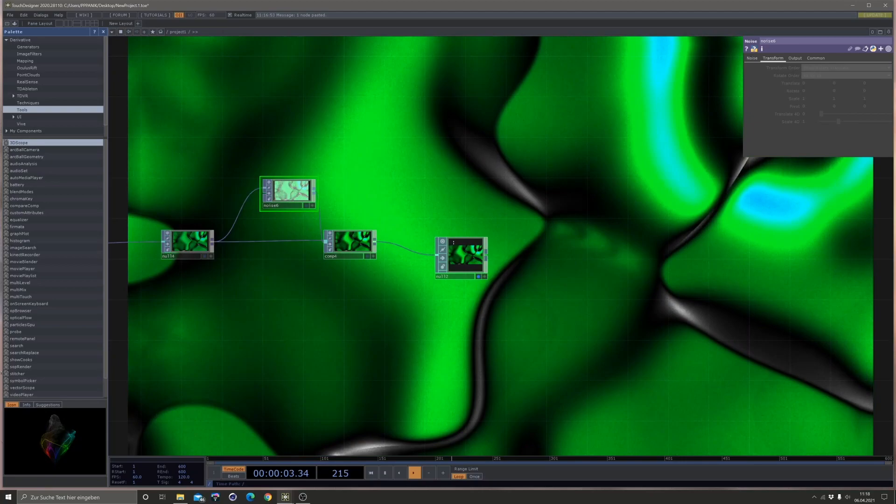
# Recolor ramp2 by setting its green key to an orange hue of 34 and its blue key to red.
pyautogui.moveTo(508, 309); pyautogui.dragTo(601, 286)
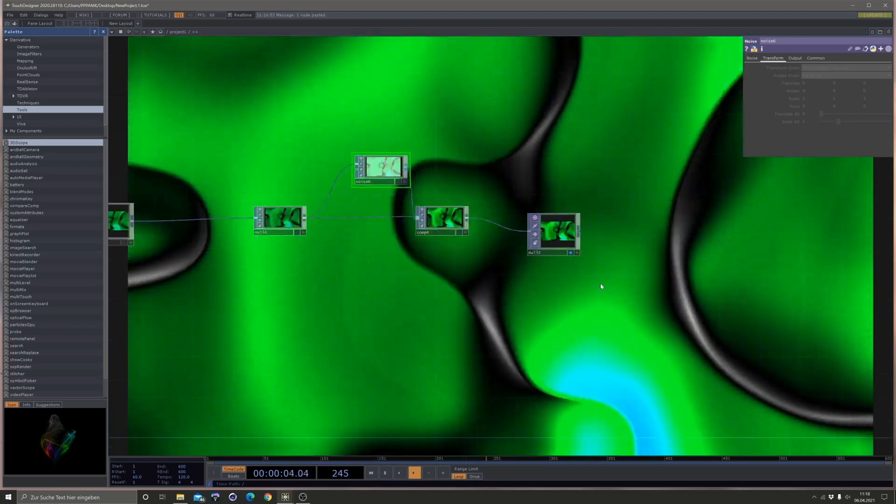
pyautogui.scroll(-6, 601, 286)
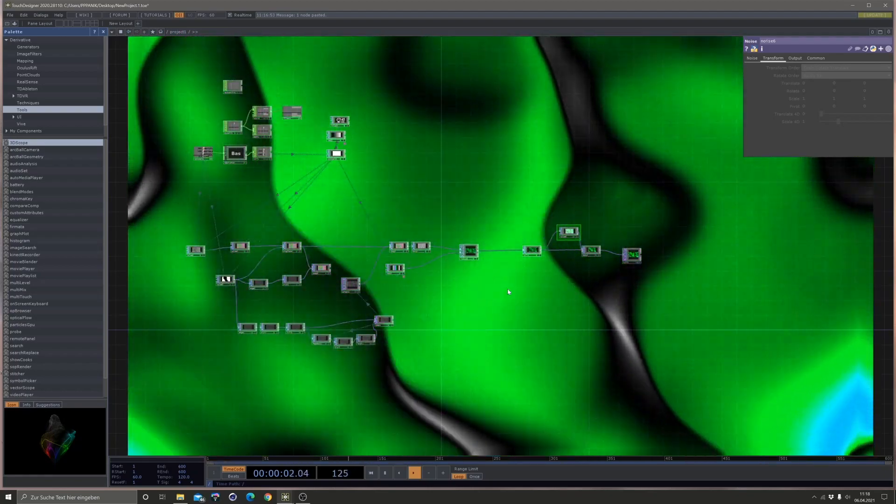
pyautogui.moveTo(422, 200); pyautogui.dragTo(434, 141)
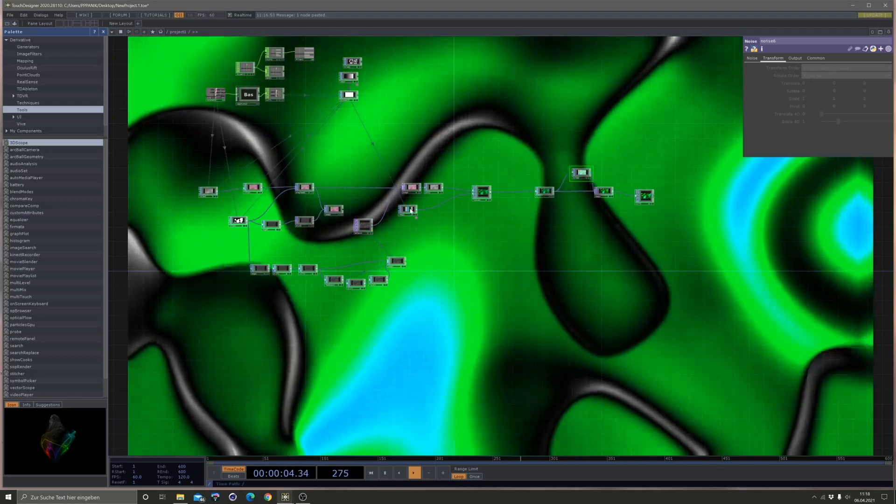
pyautogui.click(406, 208)
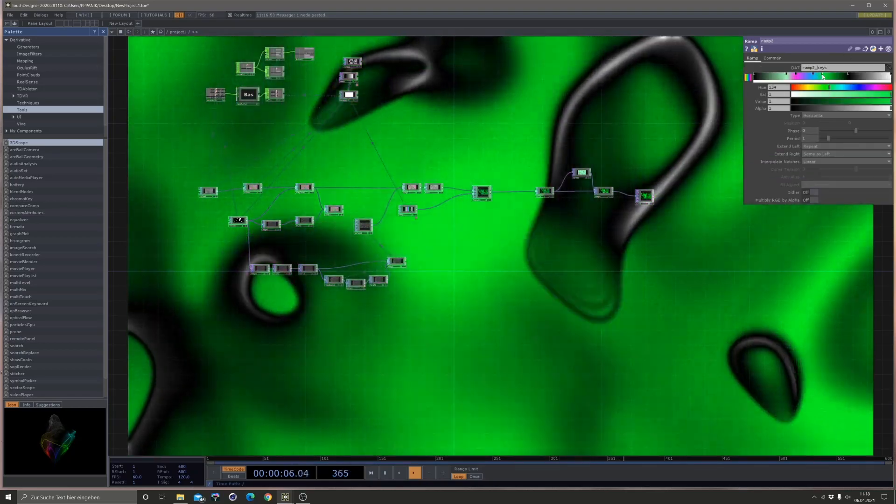
pyautogui.moveTo(829, 87); pyautogui.dragTo(804, 94)
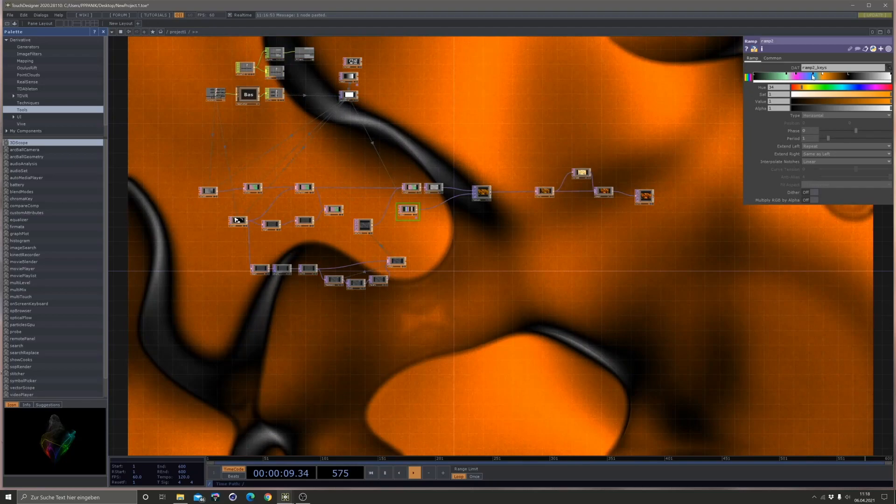
pyautogui.click(813, 75)
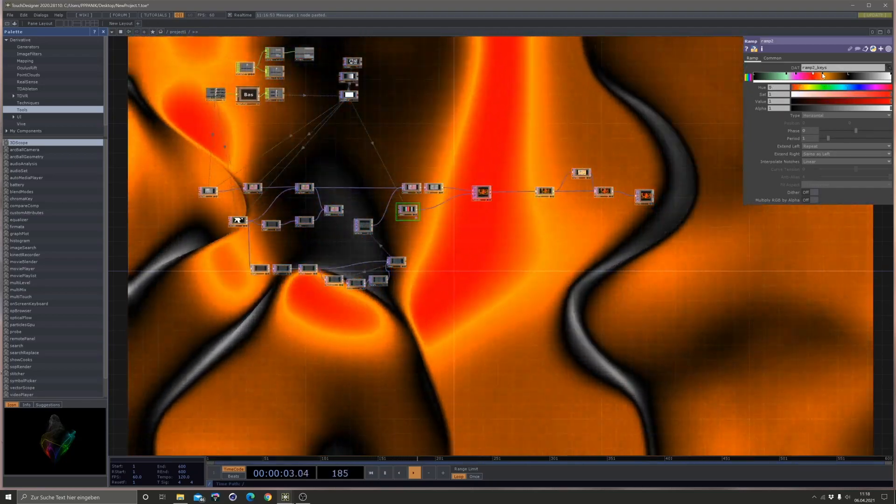
# Set ramp2's orange key to hue 20 and add a teal-blue key of hue about 190 between it and the next dark key.
pyautogui.click(822, 75)
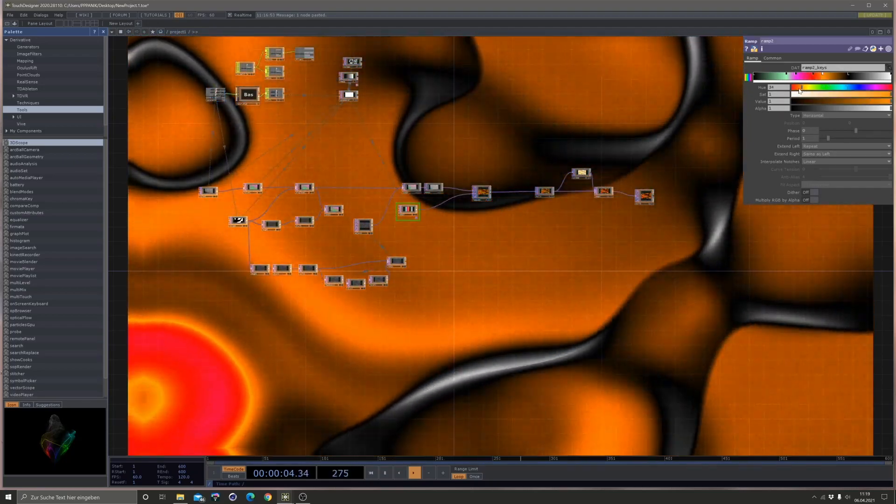
pyautogui.moveTo(801, 90); pyautogui.dragTo(797, 90)
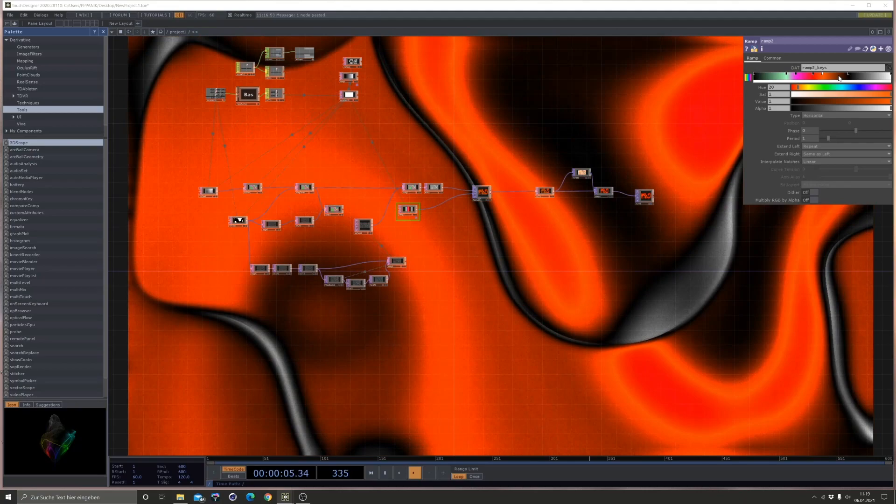
pyautogui.click(836, 77)
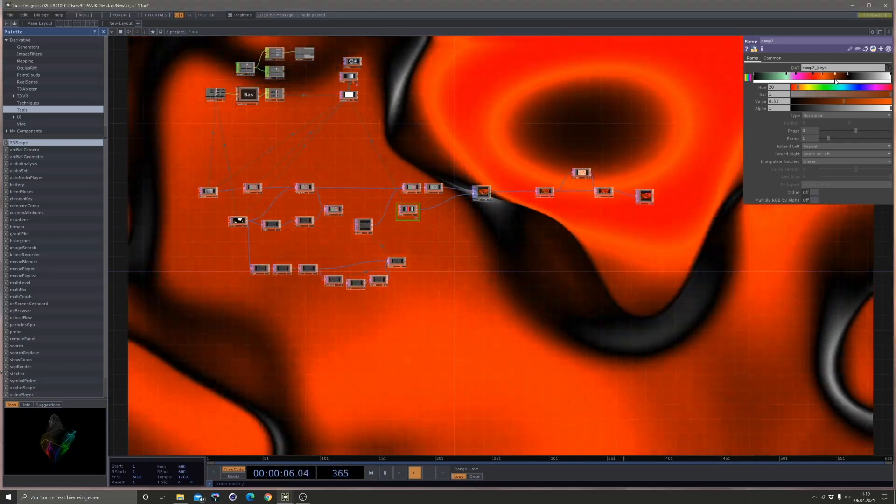
pyautogui.moveTo(830, 89); pyautogui.dragTo(844, 90)
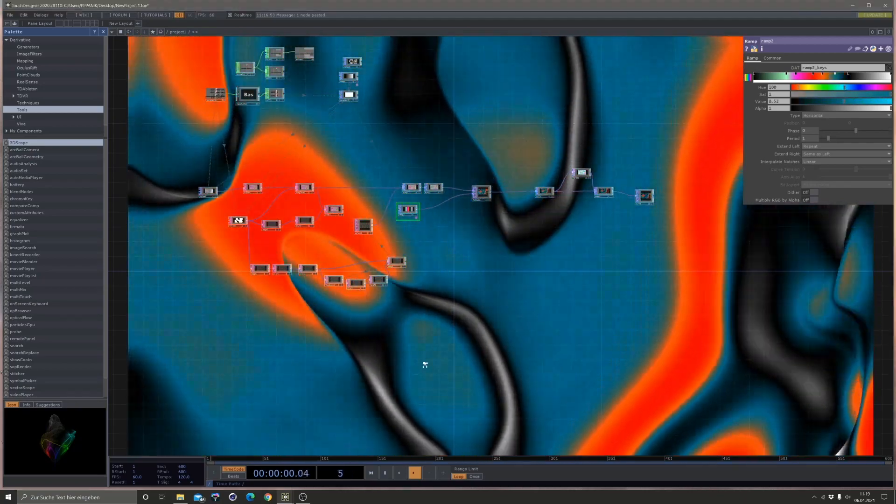
# Move null4, noise6, comp4 and null2 together farther from lookup1 to make room on the connecting wire.
pyautogui.scroll(1, 415, 329)
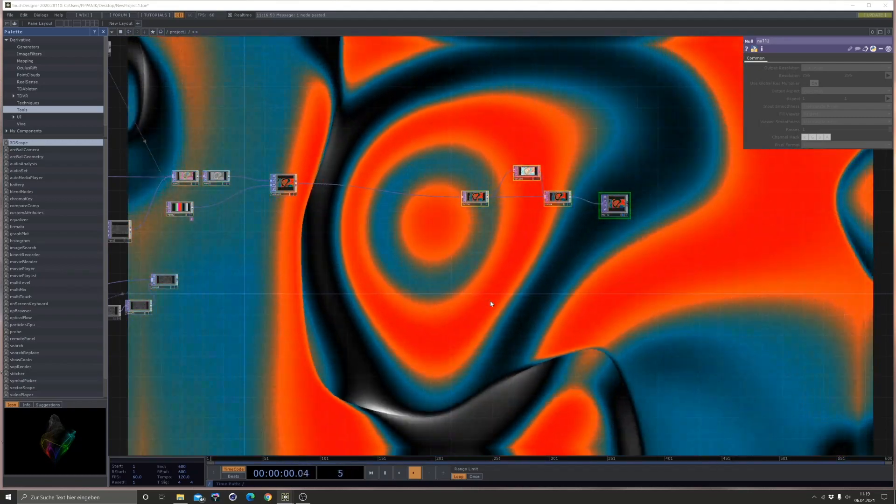
pyautogui.moveTo(356, 233); pyautogui.dragTo(339, 284)
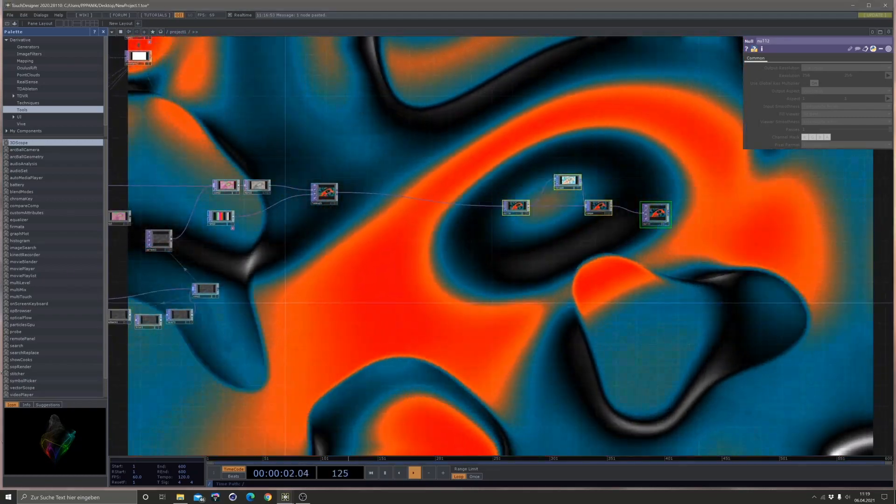
pyautogui.scroll(5, 428, 227)
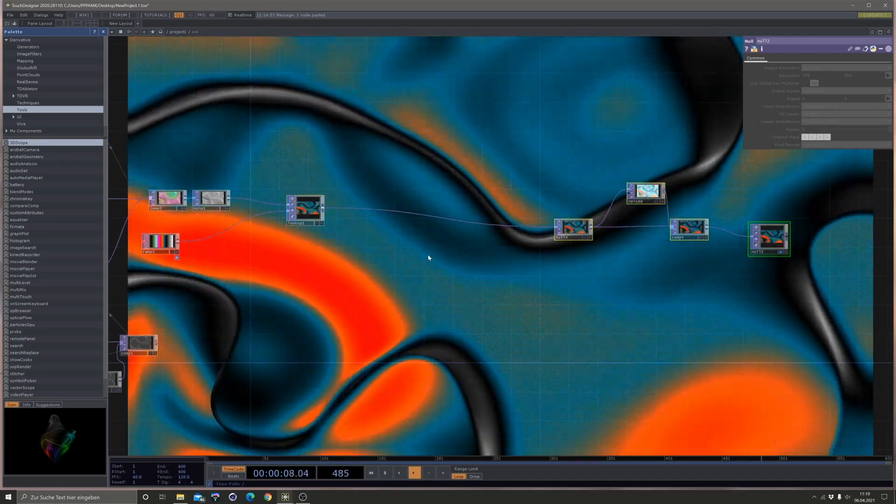
# Add the sharpen image filter from the palette between lookup1 and null4, feeding lookup1 into it.
pyautogui.scroll(4, 500, 239)
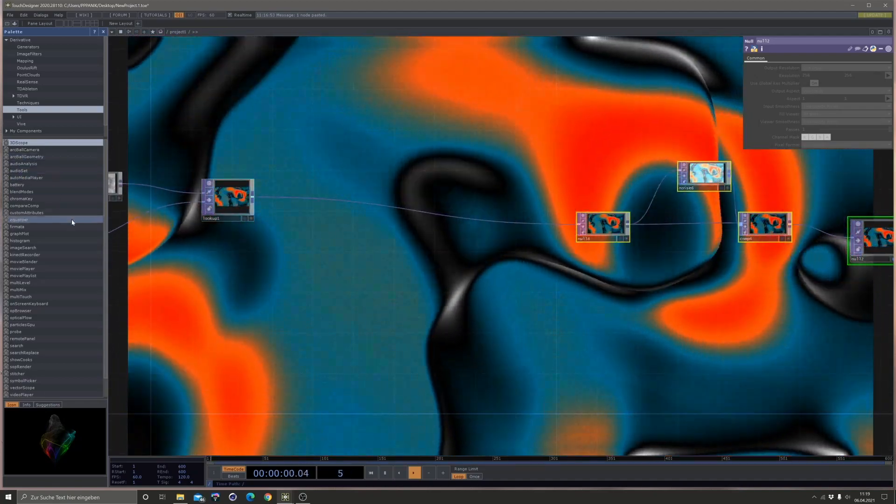
pyautogui.scroll(4, 299, 249)
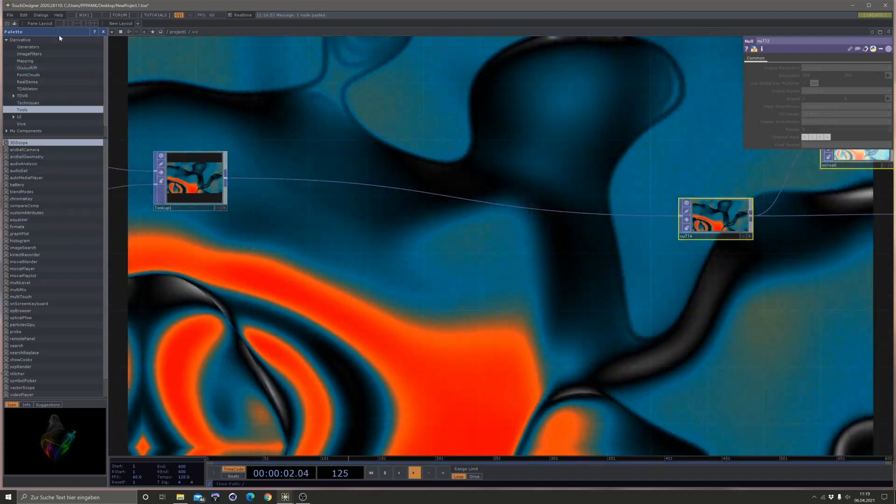
pyautogui.click(29, 54)
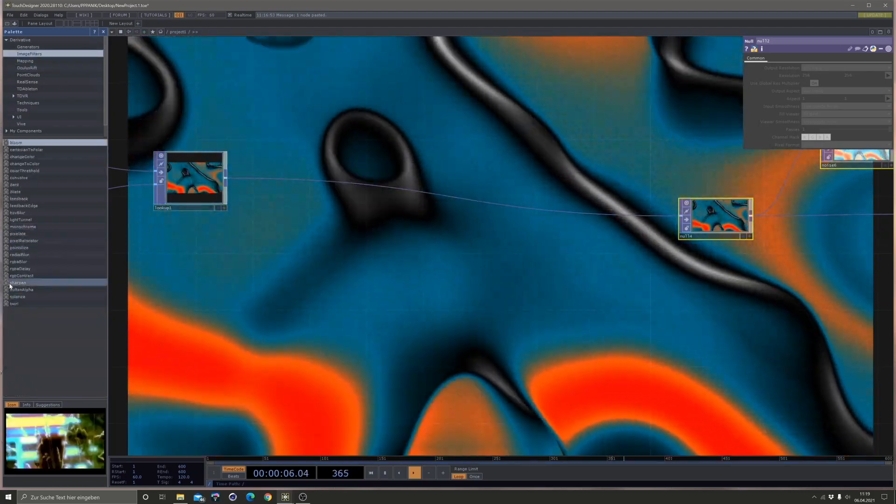
pyautogui.moveTo(14, 283); pyautogui.dragTo(216, 302)
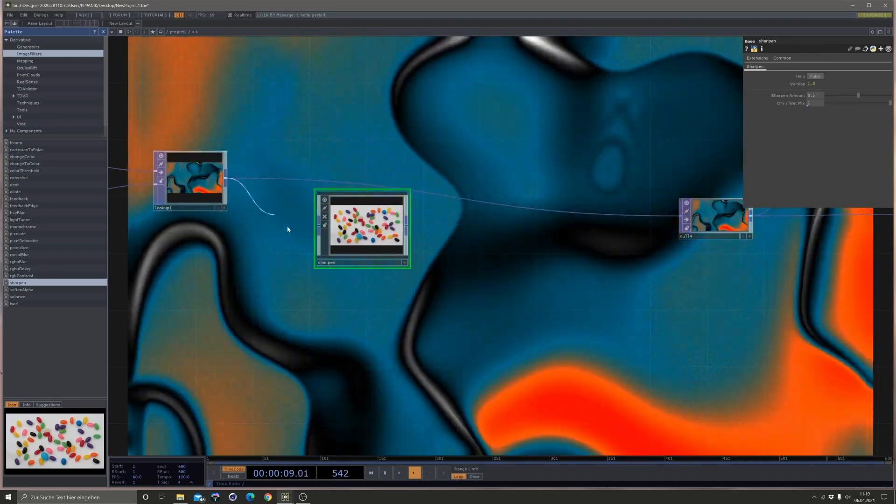
pyautogui.click(319, 226)
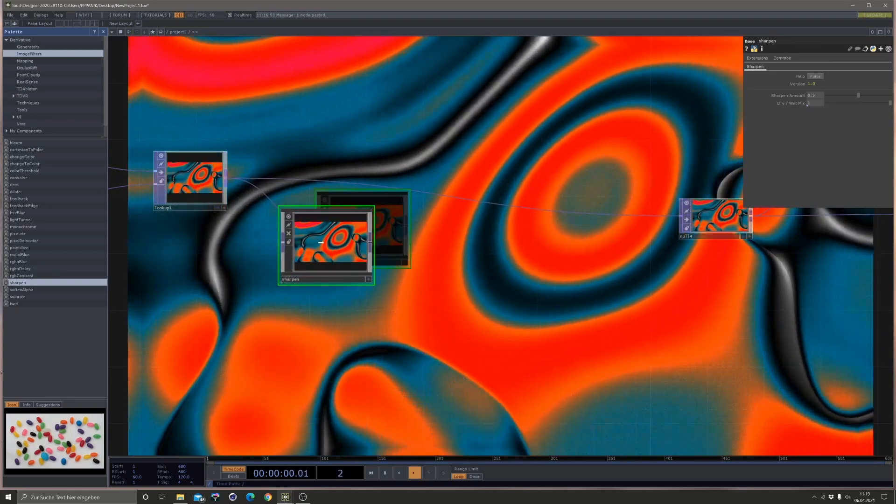
# Set the sharpen filter's Sharpen Amount to about 0.61 and its Dry / Wet Mix to 0.714.
pyautogui.scroll(3, 364, 238)
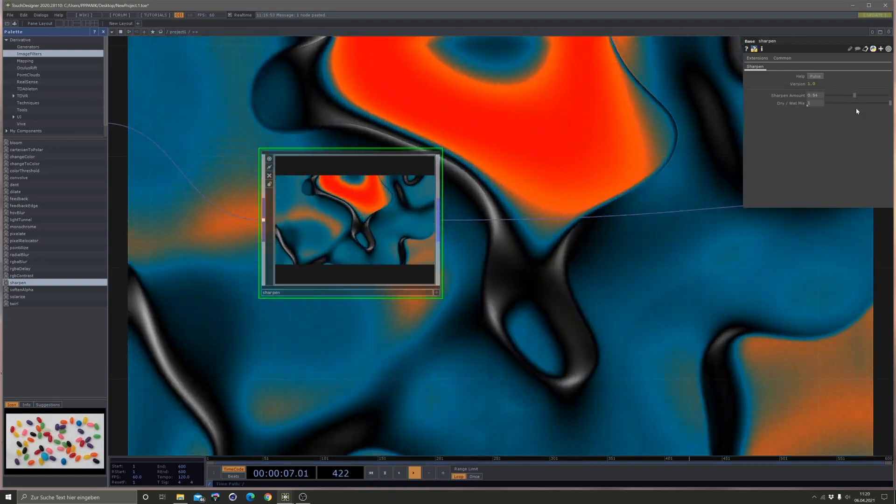
pyautogui.moveTo(854, 95)
pyautogui.mouseDown()
pyautogui.moveTo(895, 113)
pyautogui.moveTo(831, 107)
pyautogui.moveTo(860, 108)
pyautogui.moveTo(854, 110)
pyautogui.mouseUp()
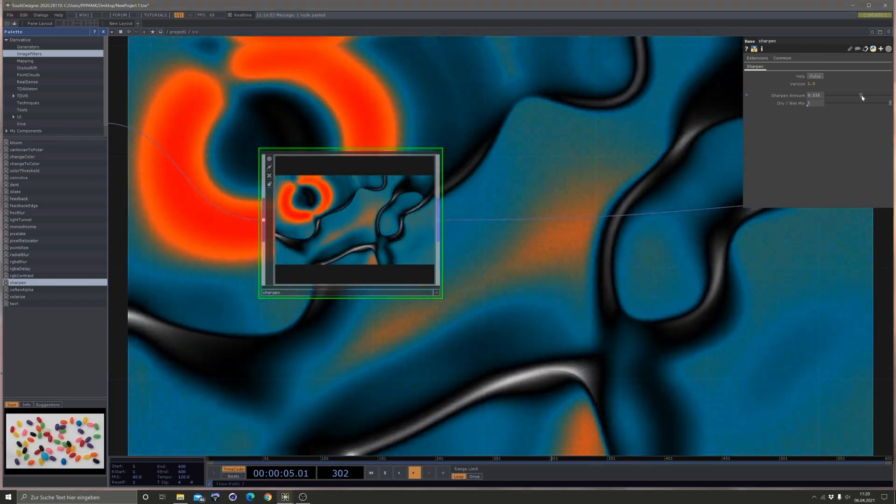
pyautogui.moveTo(863, 97)
pyautogui.mouseDown()
pyautogui.moveTo(883, 102)
pyautogui.moveTo(873, 103)
pyautogui.mouseUp()
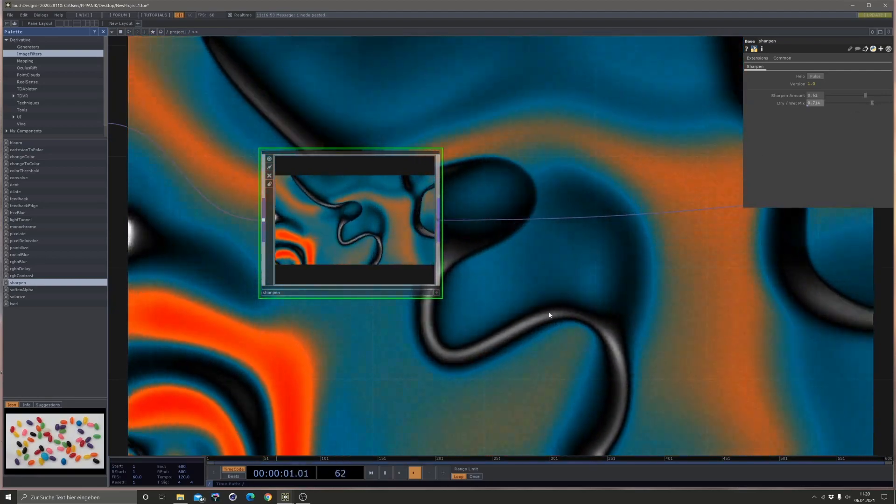
# Branch an Edge TOP off the sharpen output and place it below the main chain.
pyautogui.scroll(-3, 573, 350)
pyautogui.moveTo(632, 370); pyautogui.dragTo(490, 266)
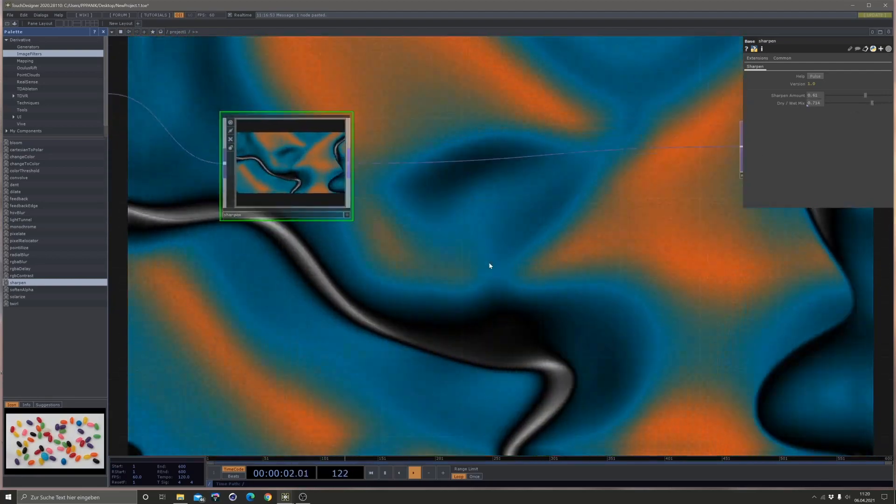
pyautogui.scroll(-3, 491, 265)
pyautogui.moveTo(577, 290); pyautogui.dragTo(704, 294)
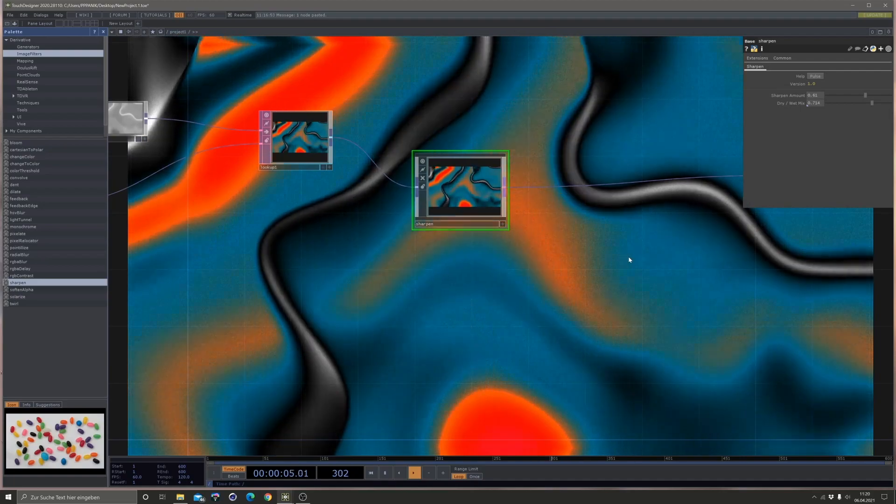
pyautogui.moveTo(498, 273); pyautogui.dragTo(369, 268)
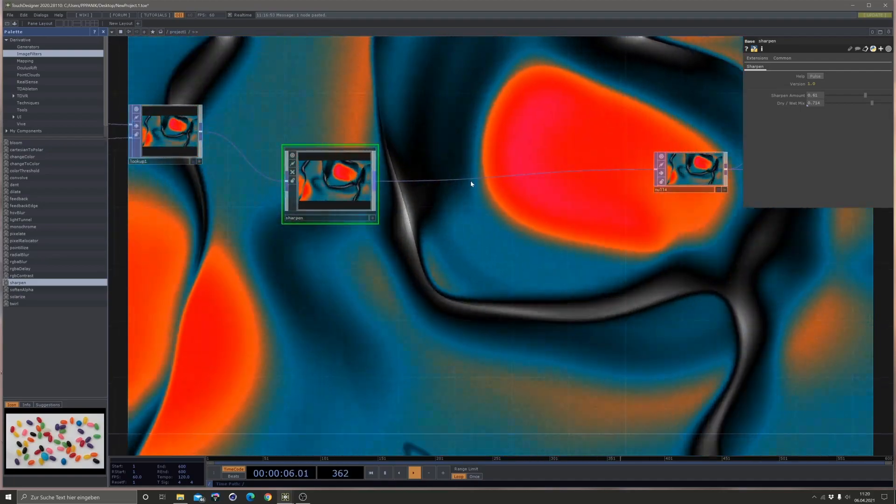
pyautogui.moveTo(428, 242); pyautogui.dragTo(414, 189)
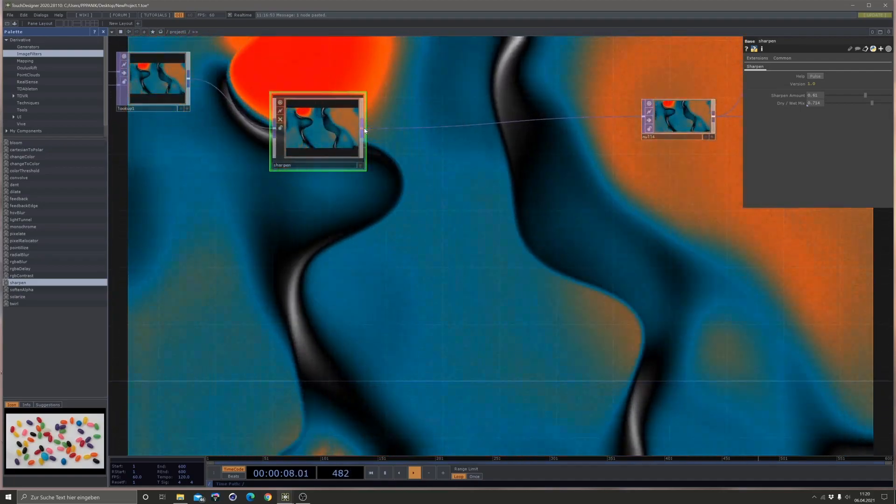
pyautogui.moveTo(365, 128); pyautogui.dragTo(351, 329)
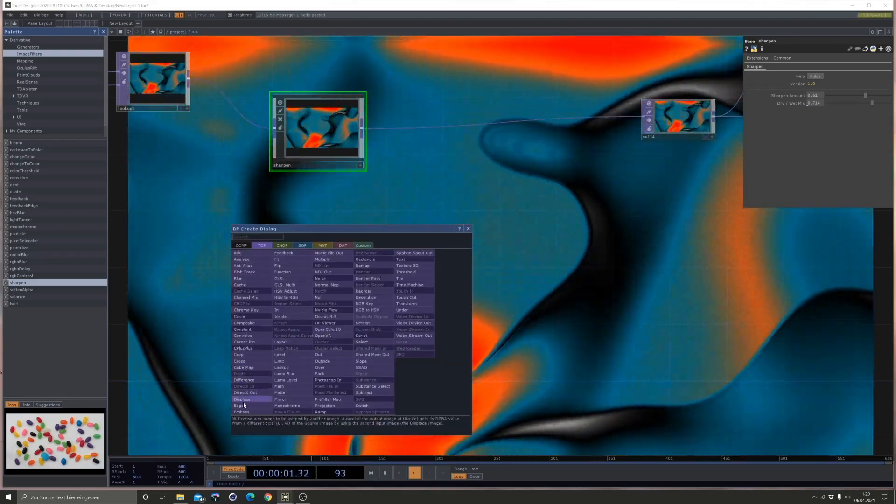
pyautogui.click(239, 406)
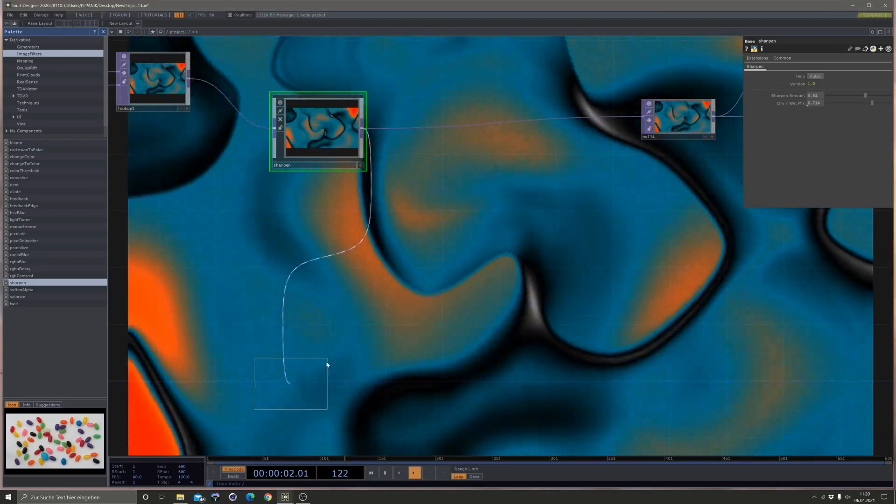
pyautogui.click(395, 318)
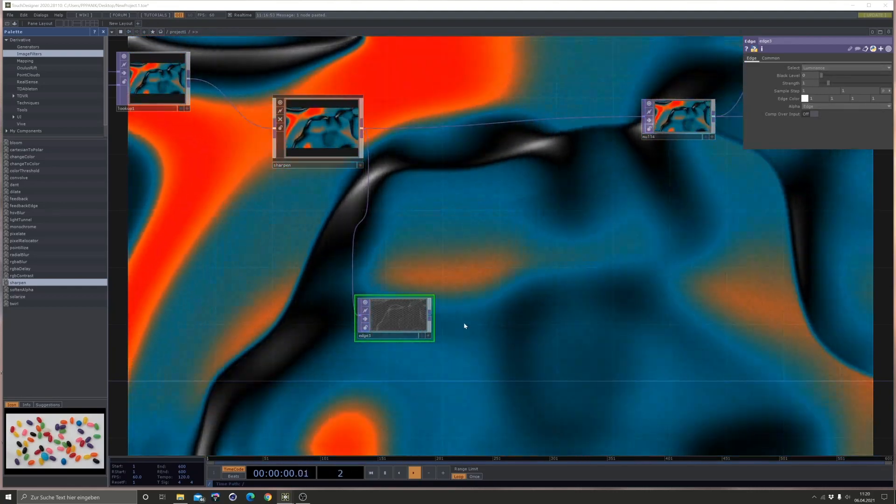
# Set edge3's Black Level to about 0.081 and its Edge Color to black.
pyautogui.scroll(10, 386, 320)
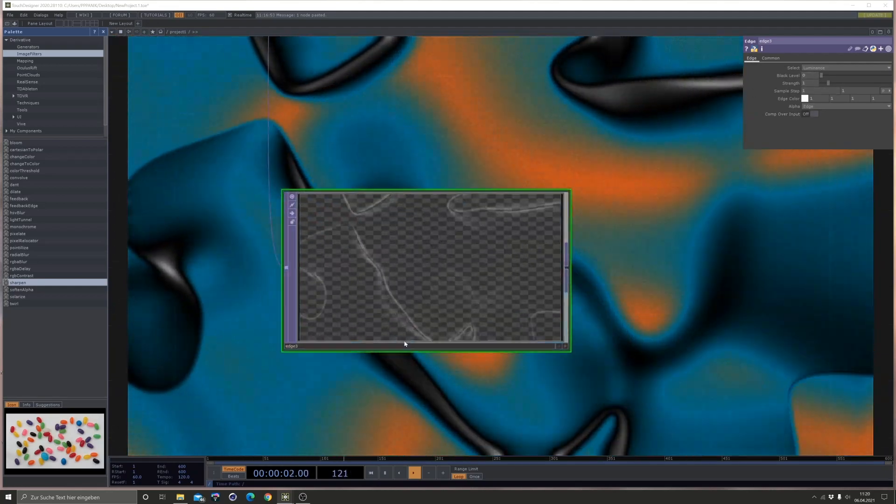
pyautogui.scroll(5, 420, 264)
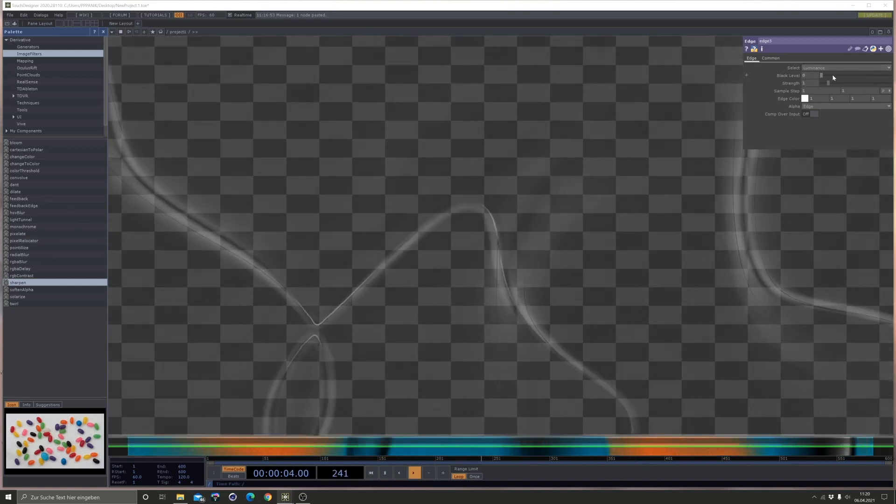
pyautogui.moveTo(822, 75); pyautogui.dragTo(831, 75)
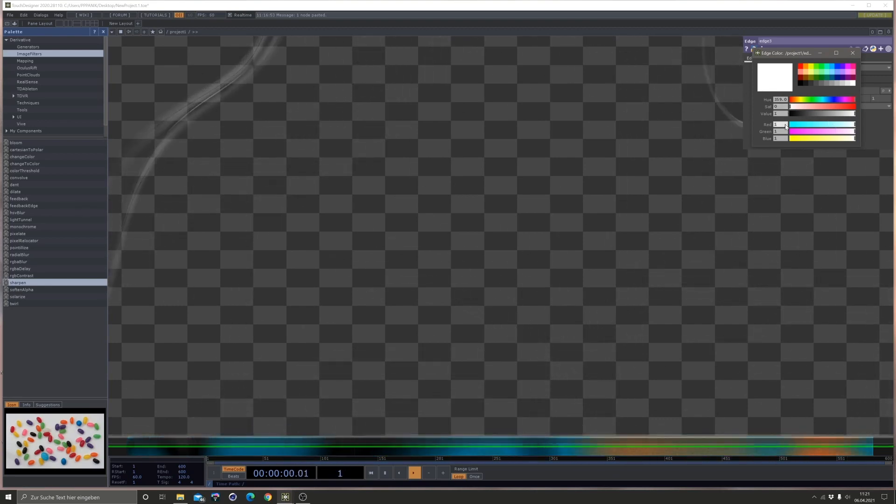
pyautogui.scroll(-3, 567, 189)
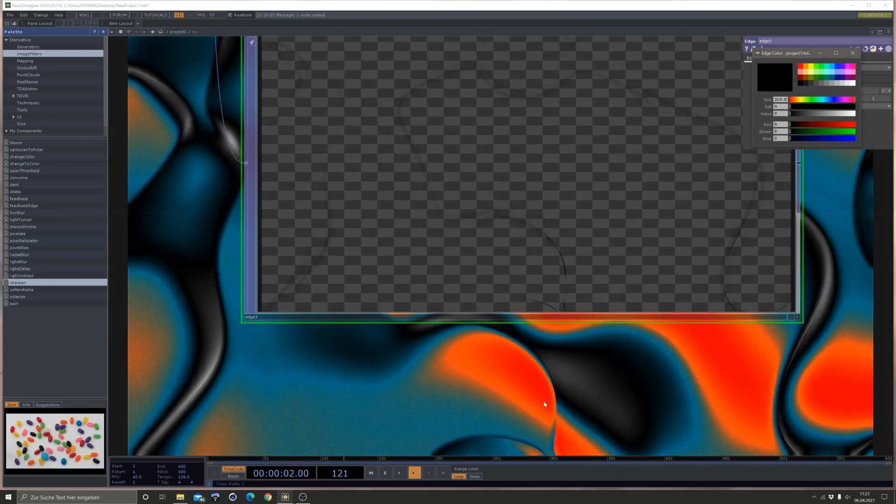
# Insert a Composite TOP on the wire between sharpen and null4.
pyautogui.scroll(-4, 564, 395)
pyautogui.scroll(-2, 568, 396)
pyautogui.scroll(-3, 695, 228)
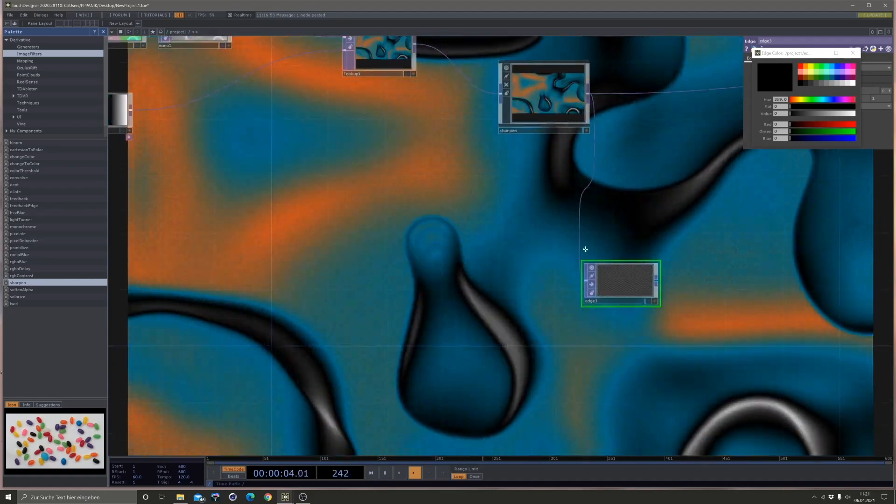
pyautogui.moveTo(729, 205); pyautogui.dragTo(456, 298)
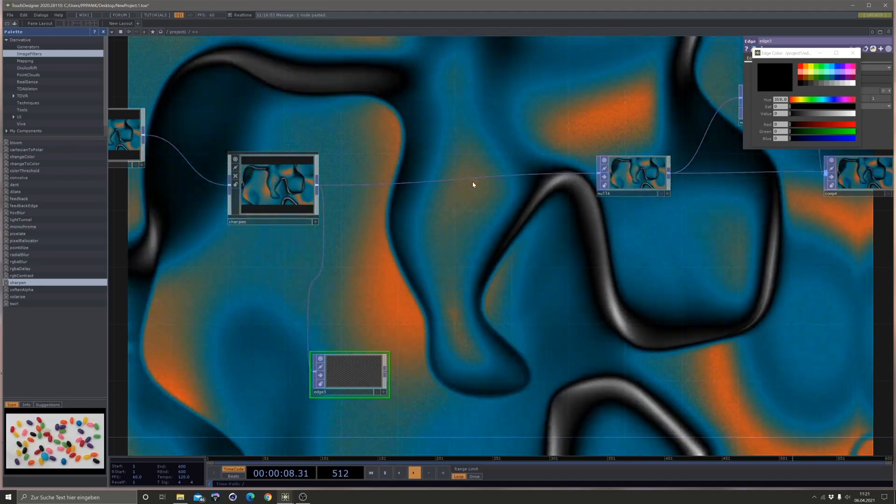
pyautogui.rightClick(471, 181)
pyautogui.click(486, 178)
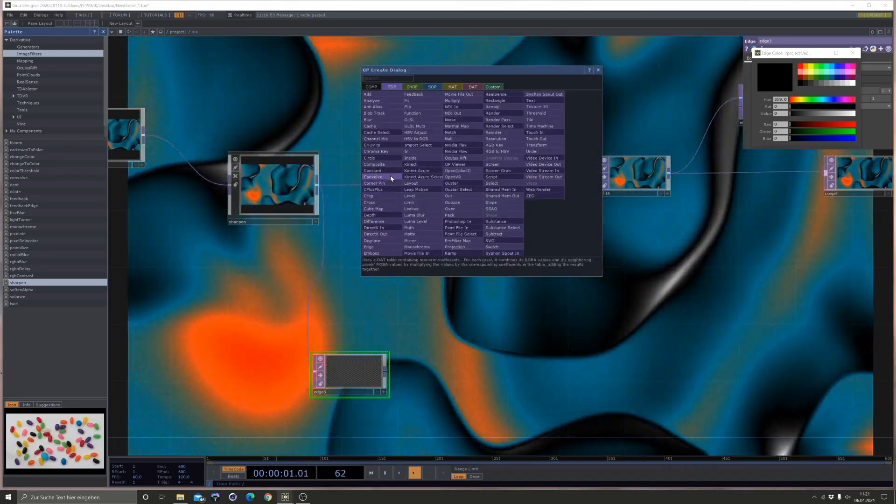
pyautogui.click(375, 165)
pyautogui.click(501, 185)
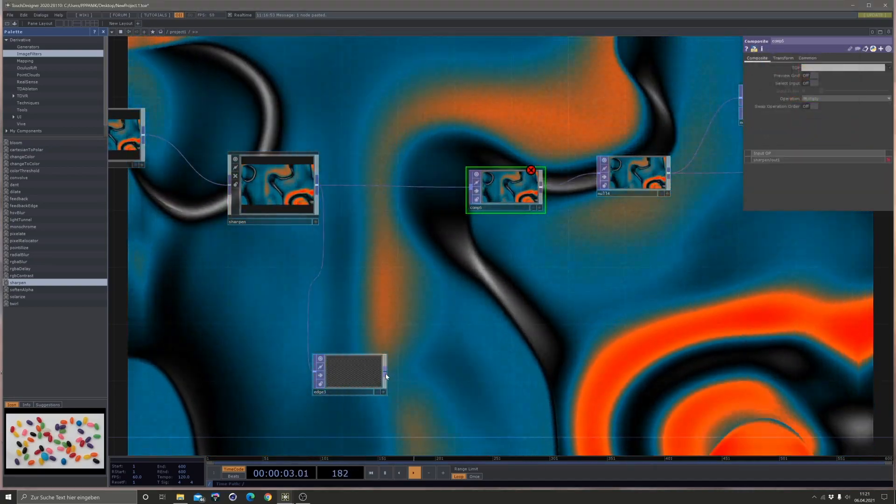
# Connect edge3 to the new composite, set its operation to Over, and order edge3 ahead of the sharpen input.
pyautogui.moveTo(387, 376); pyautogui.dragTo(467, 200)
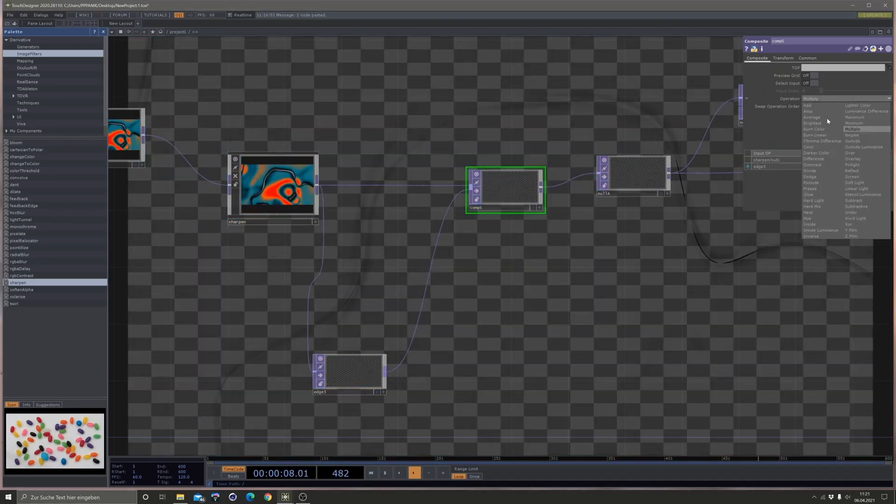
pyautogui.click(853, 153)
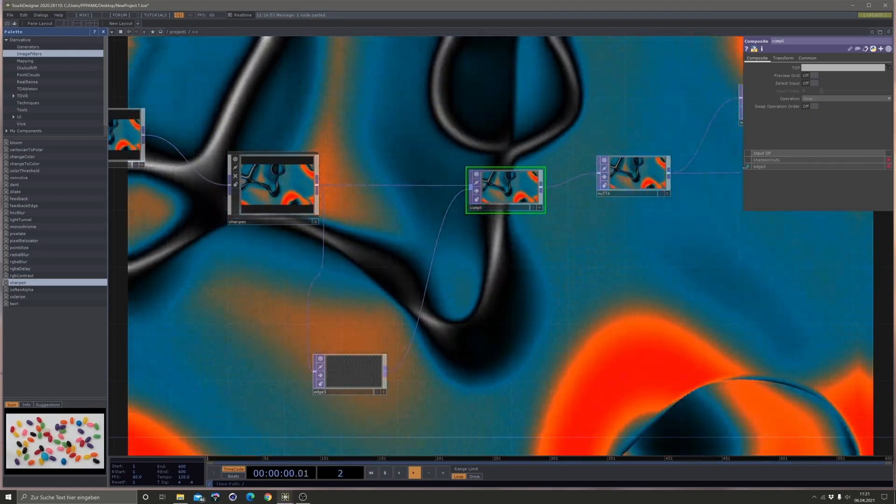
pyautogui.moveTo(748, 159); pyautogui.dragTo(745, 167)
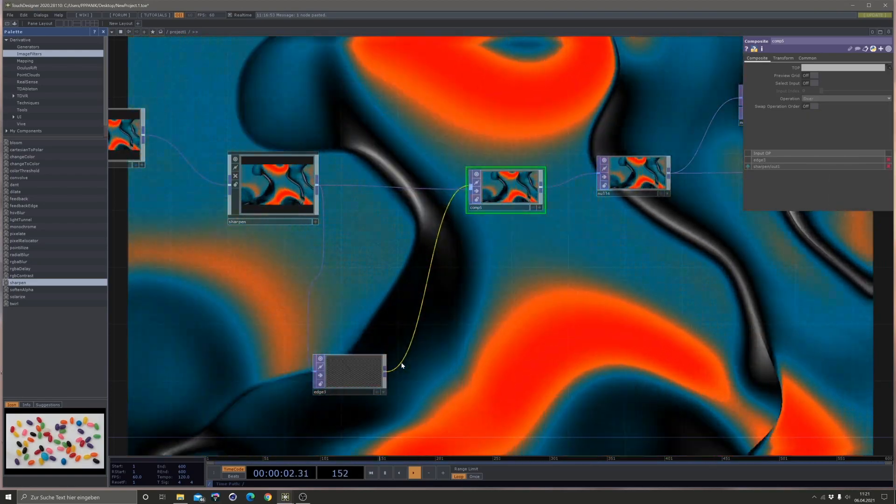
# Insert a Blur TOP between edge3 and comp5 and raise its Filter Size.
pyautogui.rightClick(403, 365)
pyautogui.click(413, 355)
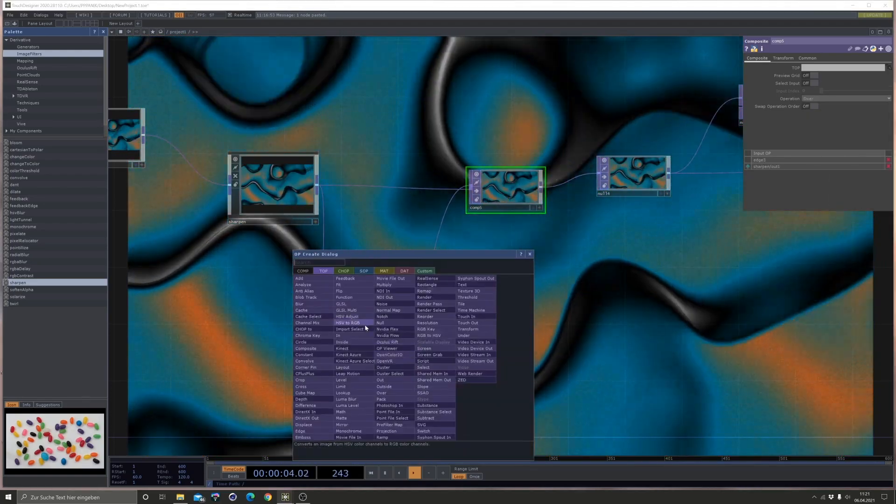
pyautogui.click(320, 306)
pyautogui.click(478, 341)
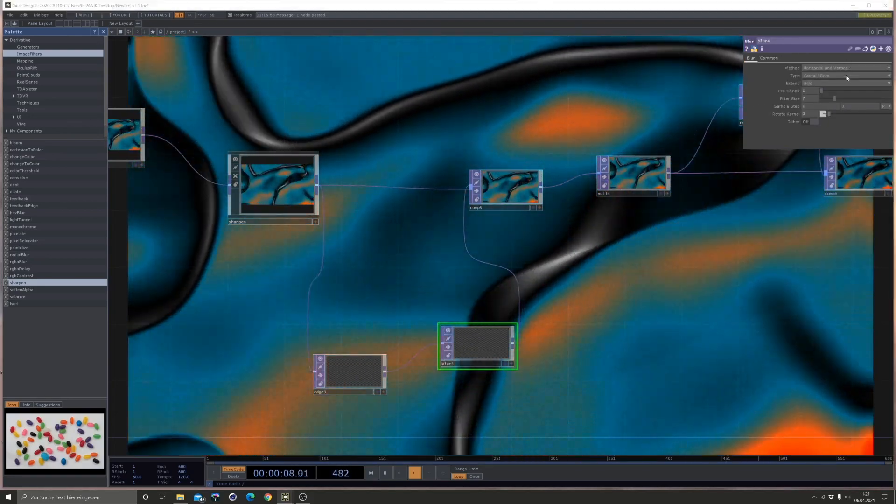
pyautogui.moveTo(835, 99); pyautogui.dragTo(886, 98)
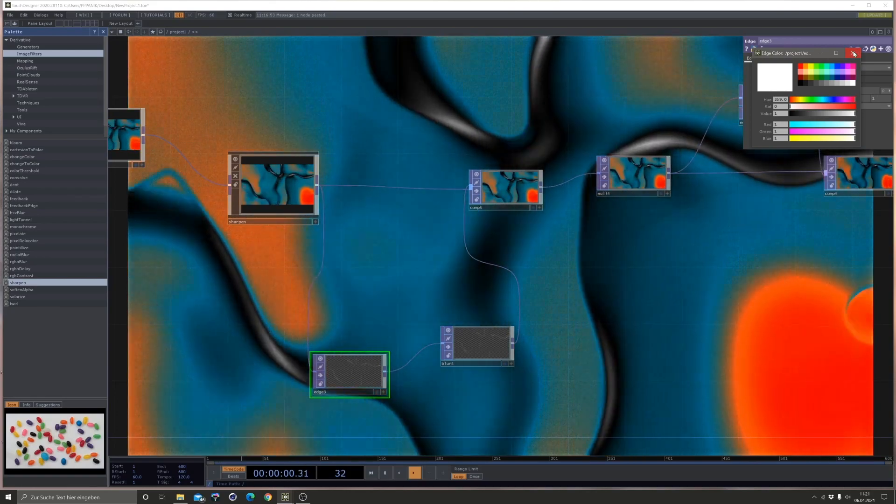
# Change edge3's Edge Color to white and set its Strength to 10.
pyautogui.click(854, 53)
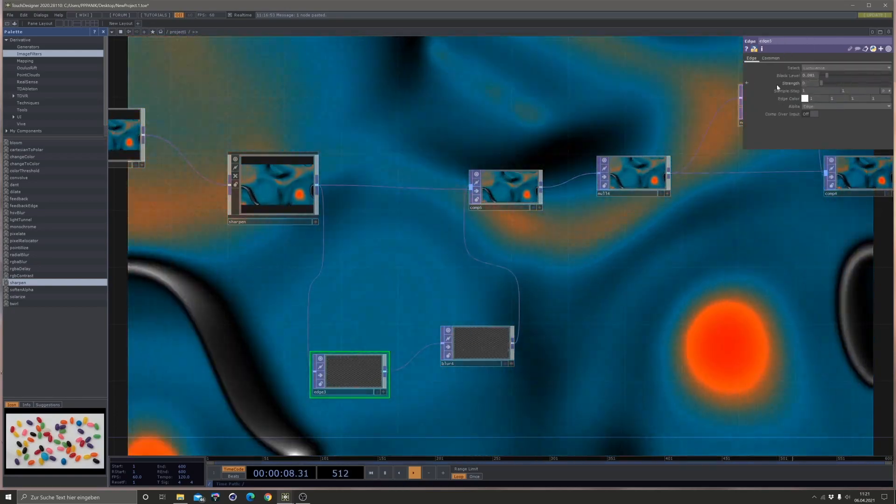
pyautogui.moveTo(778, 88); pyautogui.dragTo(895, 83)
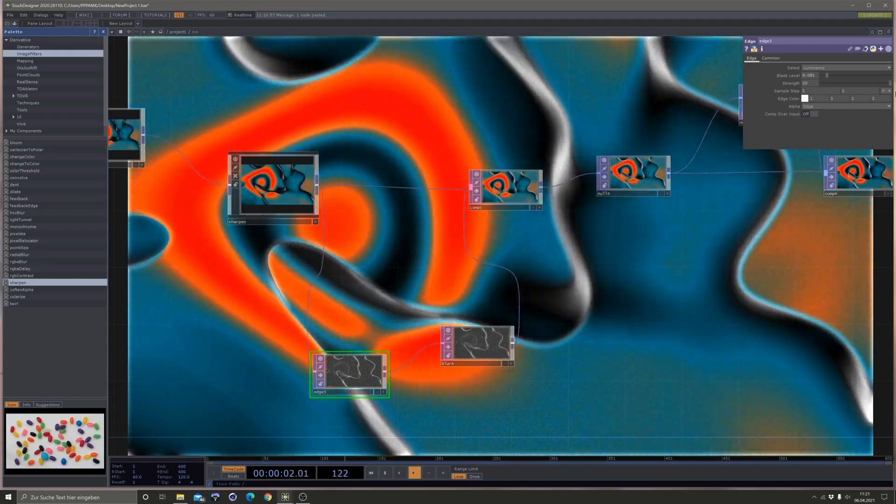
pyautogui.moveTo(890, 83); pyautogui.dragTo(708, 92)
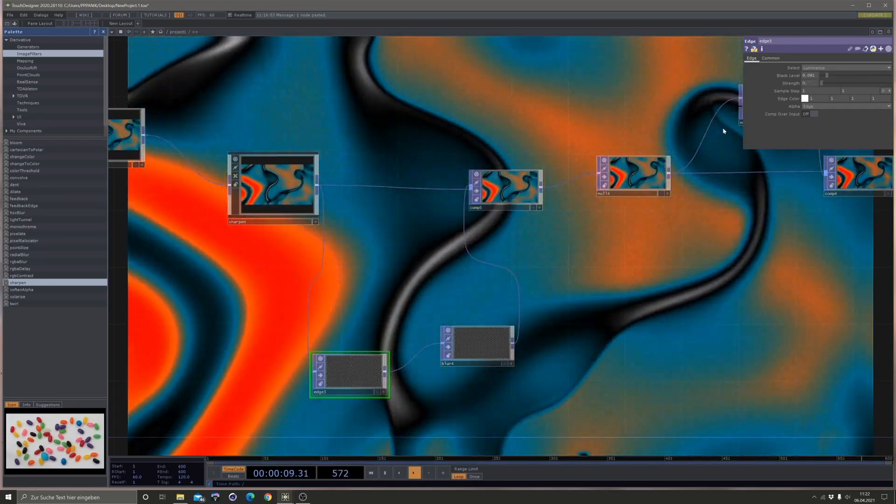
pyautogui.moveTo(821, 83); pyautogui.dragTo(890, 83)
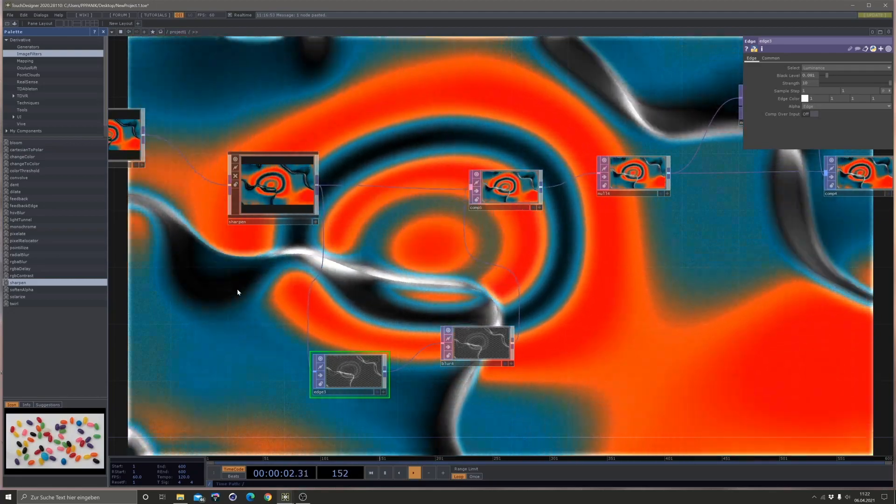
# Try the Difference operation on comp2, which combines select1 and displace1.
pyautogui.moveTo(238, 290); pyautogui.dragTo(649, 301)
pyautogui.scroll(-3, 648, 301)
pyautogui.moveTo(226, 313); pyautogui.dragTo(573, 267)
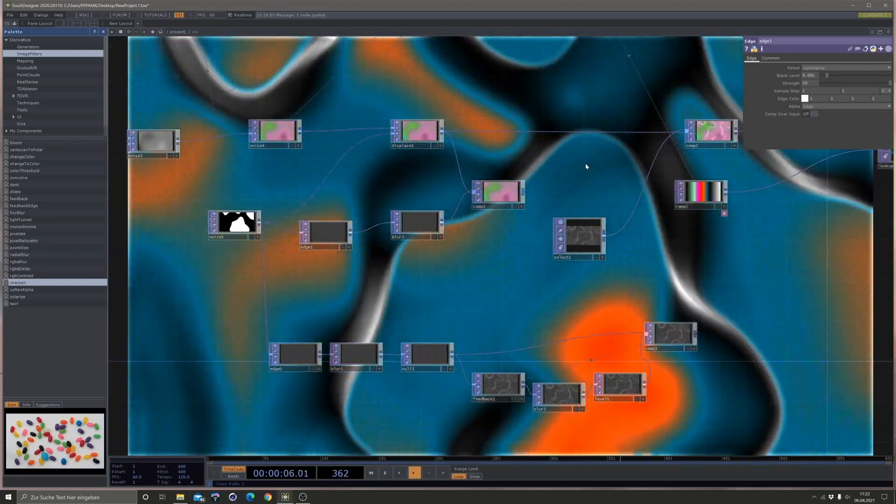
pyautogui.moveTo(642, 147); pyautogui.dragTo(445, 225)
pyautogui.click(541, 210)
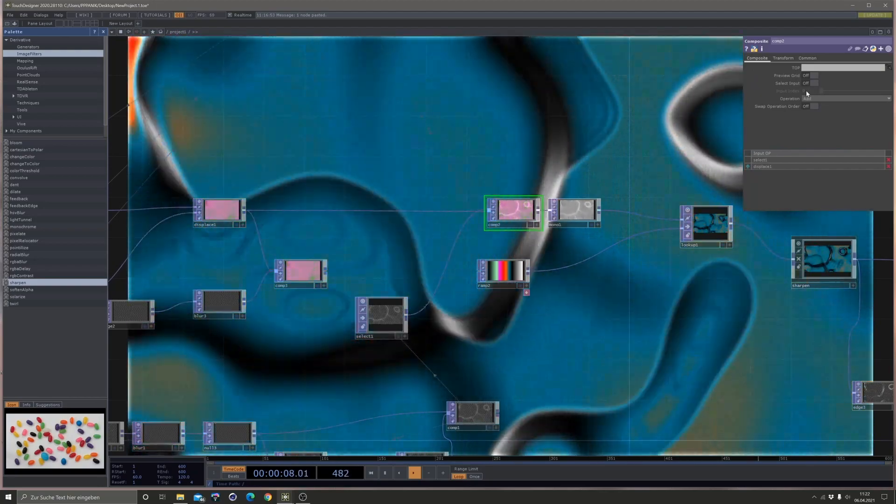
pyautogui.click(845, 98)
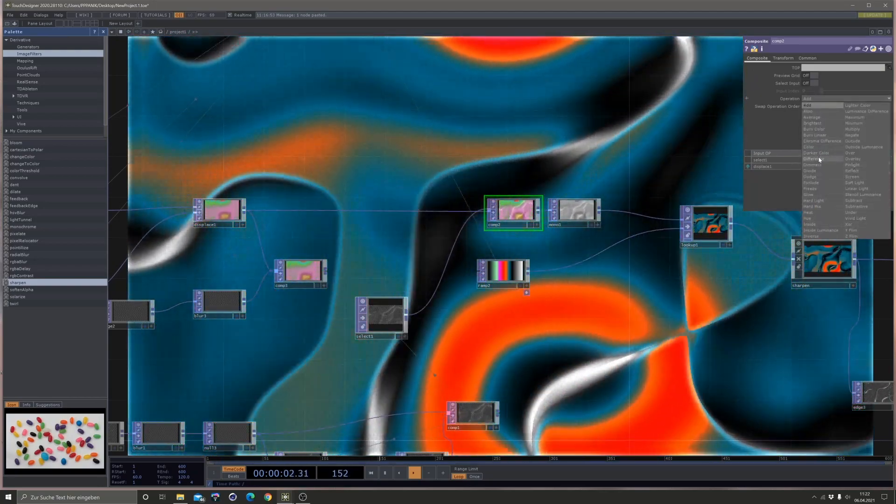
pyautogui.click(820, 160)
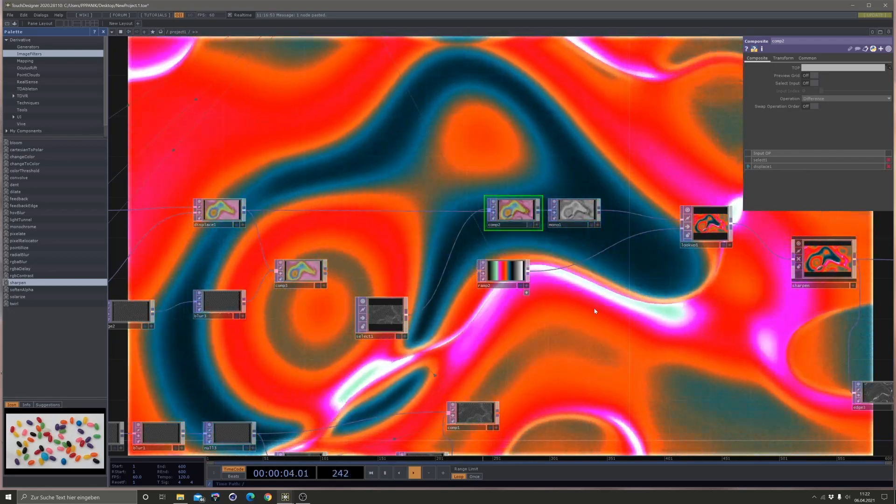
# Try black as edge3's Edge Color, and restore the white Edge Color and comp2's Add operation.
pyautogui.moveTo(890, 336); pyautogui.dragTo(585, 296)
pyautogui.moveTo(783, 321); pyautogui.dragTo(565, 272)
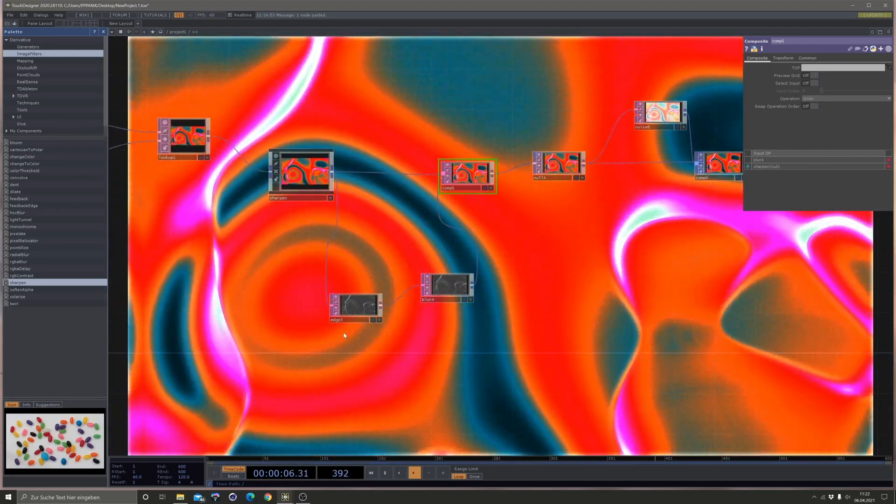
pyautogui.click(467, 175)
pyautogui.click(361, 304)
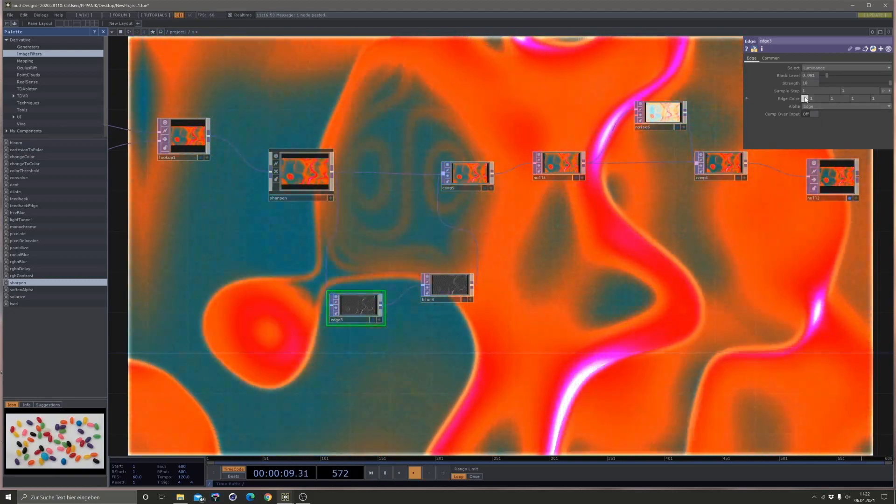
pyautogui.click(805, 98)
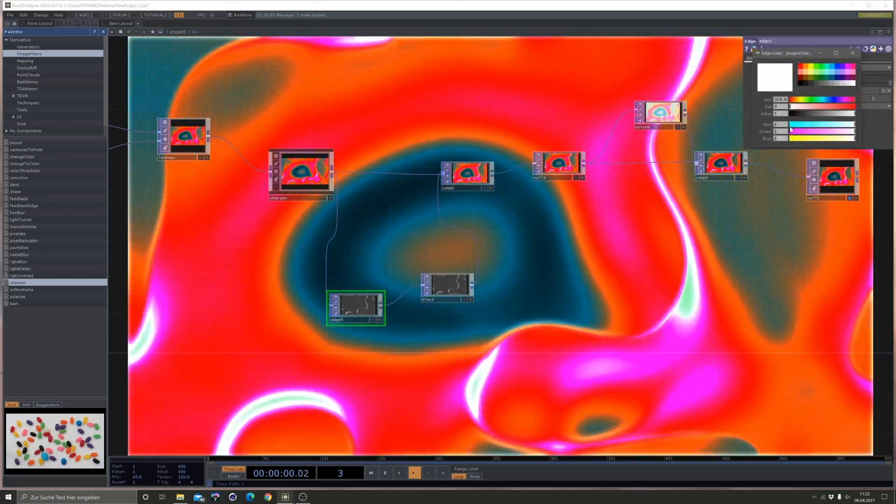
pyautogui.click(799, 83)
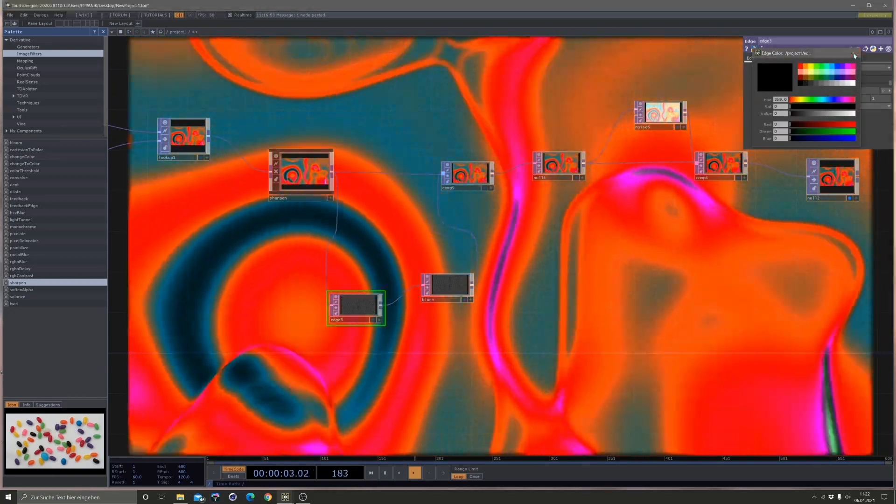
pyautogui.click(853, 52)
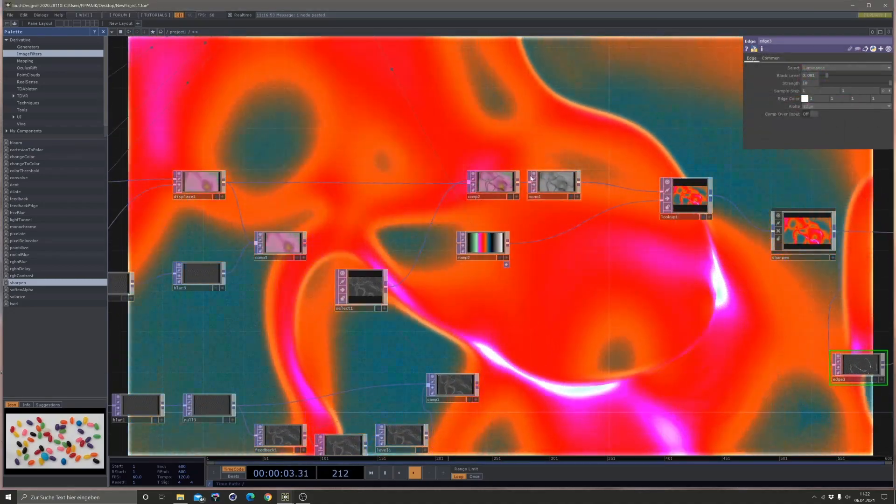
pyautogui.click(498, 182)
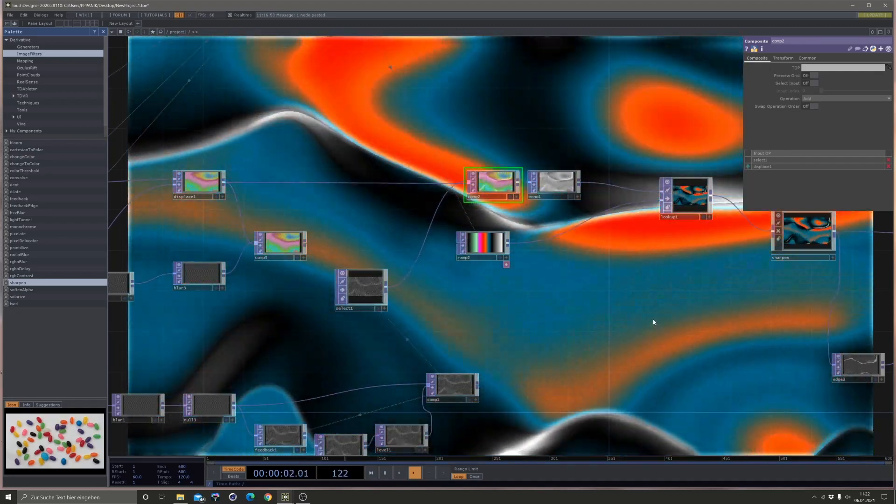
# Lower the Strength of edge3 to 1.73.
pyautogui.scroll(-5, 604, 323)
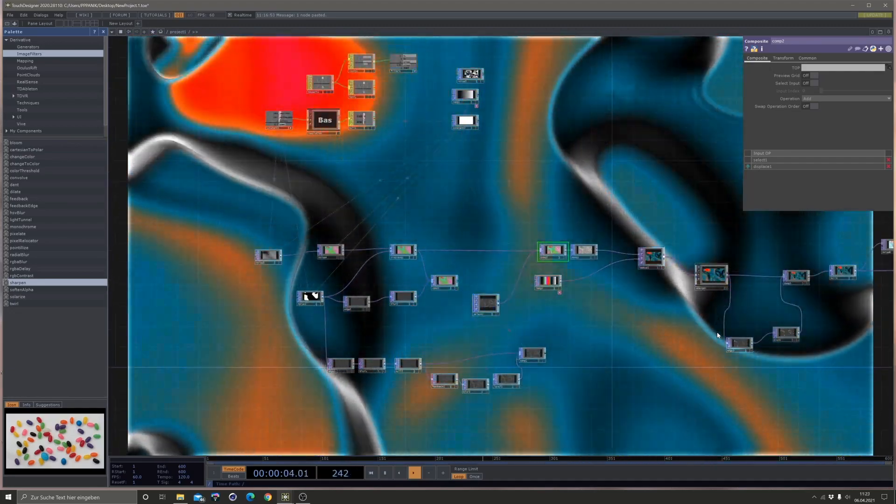
pyautogui.moveTo(697, 330); pyautogui.dragTo(461, 278)
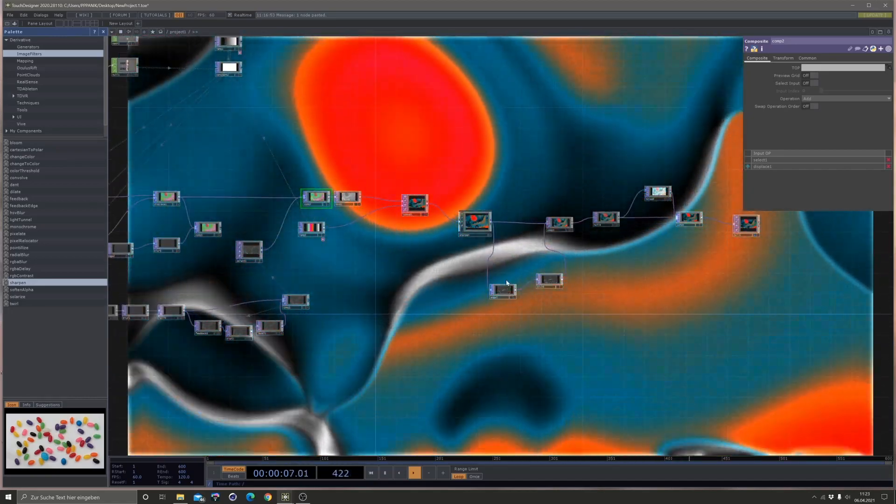
pyautogui.click(503, 290)
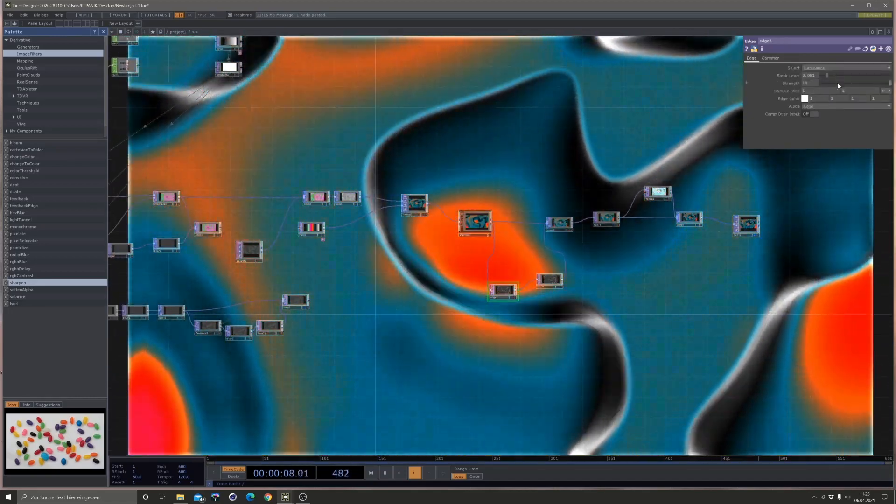
pyautogui.moveTo(838, 83); pyautogui.dragTo(801, 101)
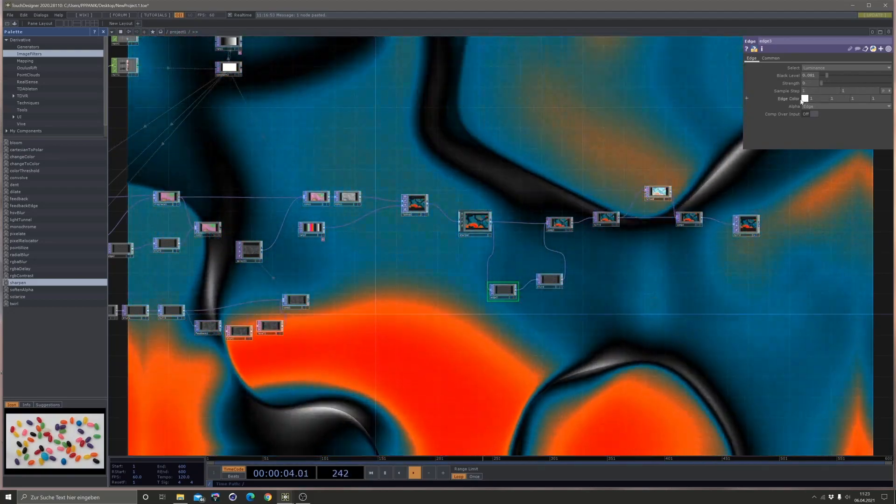
pyautogui.hotkey('ctrl', 'z')
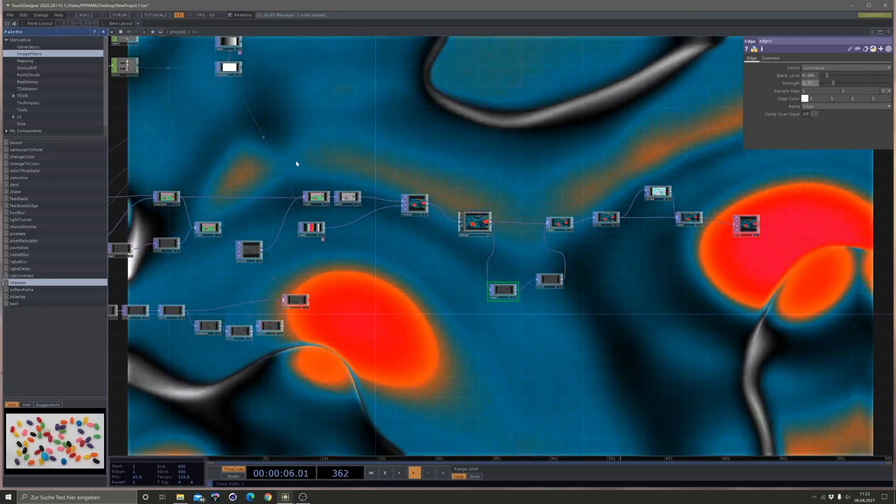
# Experiment with the Period of noise4 and settle on 1.9.
pyautogui.moveTo(296, 163); pyautogui.dragTo(564, 154)
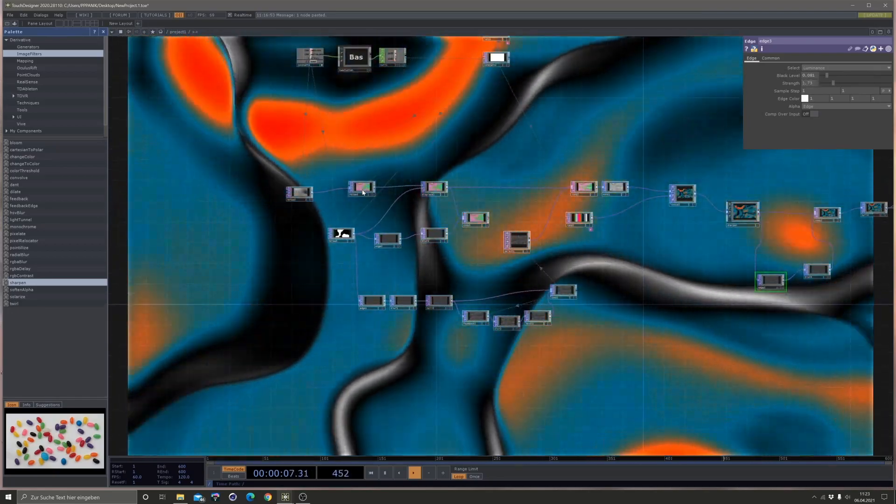
pyautogui.click(358, 187)
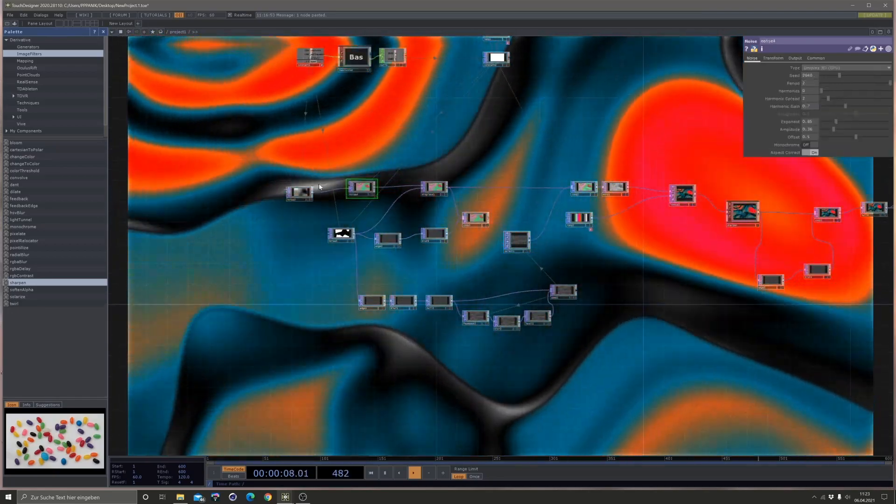
pyautogui.scroll(5, 319, 186)
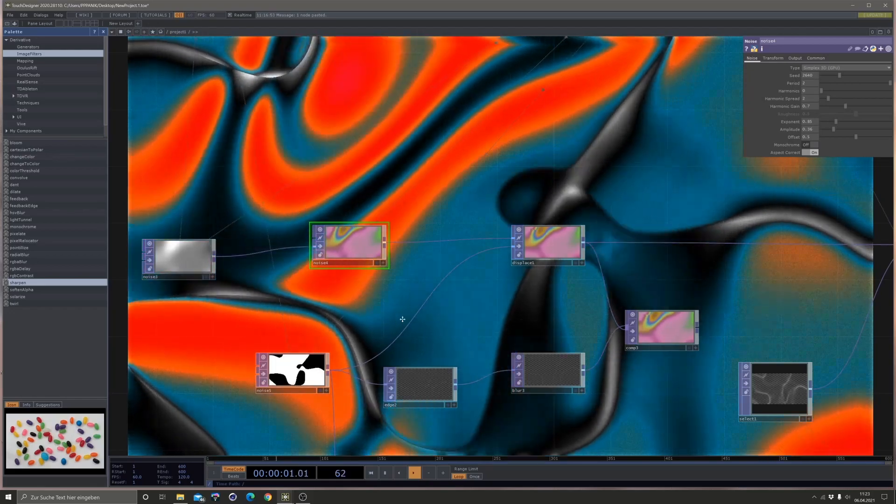
pyautogui.moveTo(402, 321); pyautogui.dragTo(446, 322)
pyautogui.scroll(4, 411, 244)
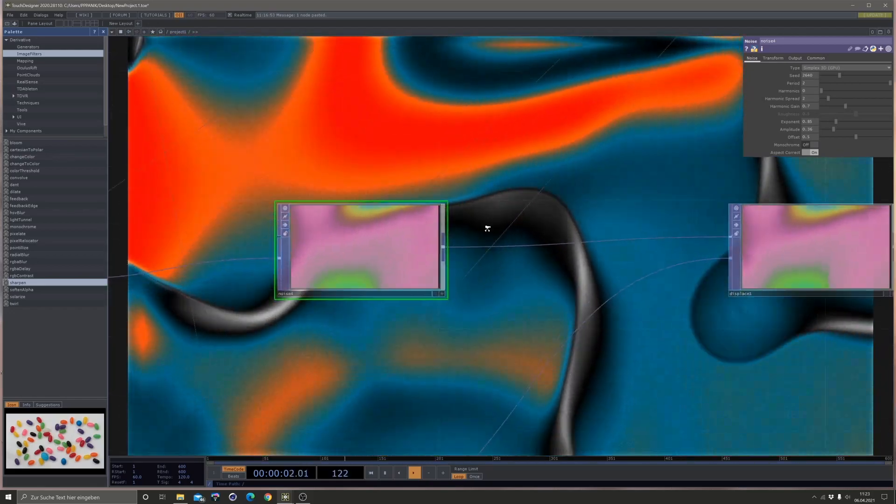
pyautogui.scroll(1, 487, 228)
pyautogui.moveTo(313, 338); pyautogui.dragTo(434, 389)
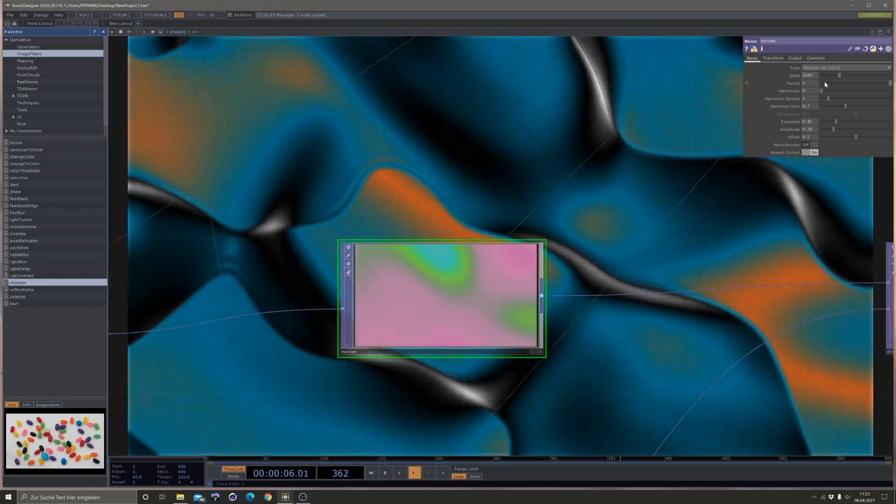
pyautogui.click(826, 83)
pyautogui.moveTo(826, 83); pyautogui.dragTo(890, 84)
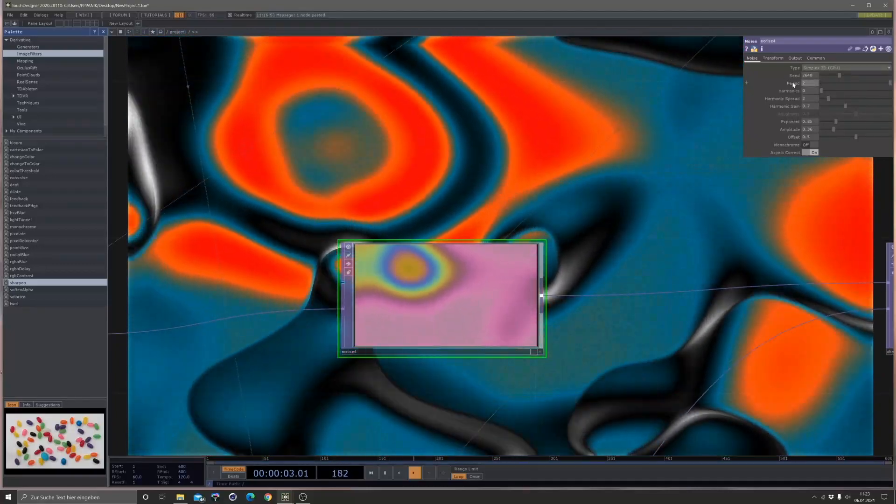
pyautogui.moveTo(793, 85); pyautogui.dragTo(795, 69, button='middle')
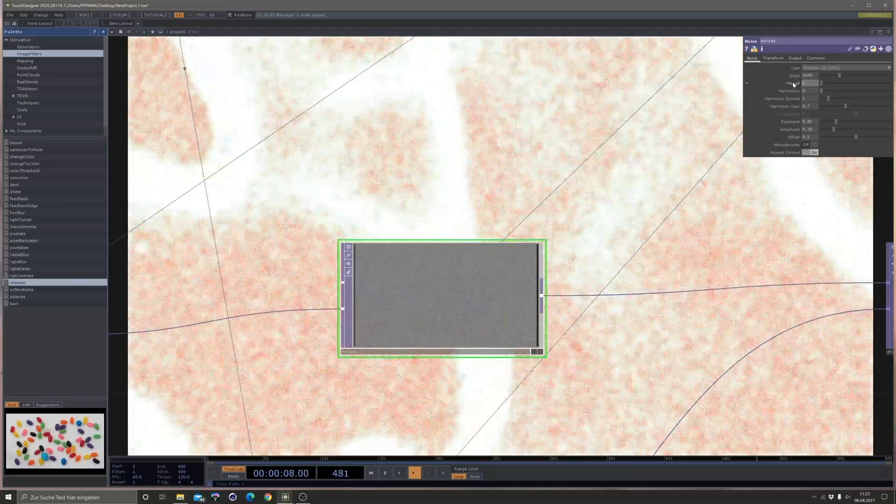
pyautogui.moveTo(792, 81); pyautogui.dragTo(794, 83, button='middle')
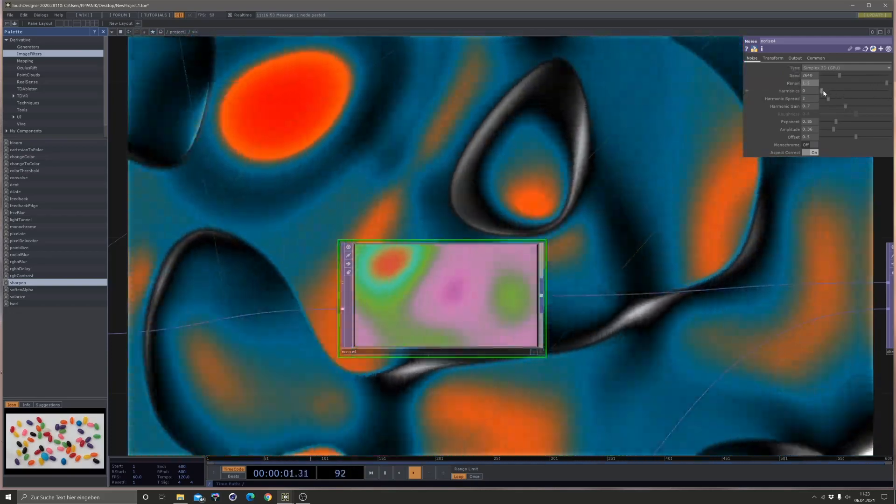
# Try the Harmonics of noise4 at 10 and return the value to 0.
pyautogui.moveTo(823, 90); pyautogui.dragTo(891, 92)
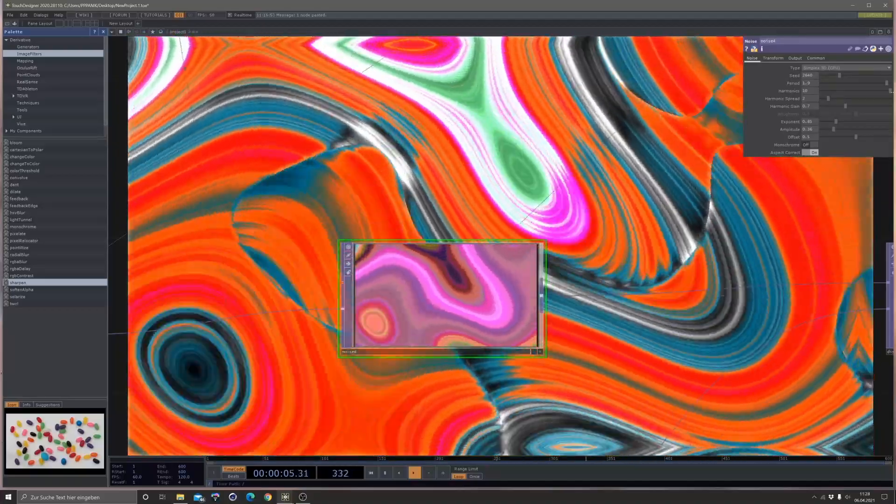
pyautogui.moveTo(890, 92); pyautogui.dragTo(719, 88)
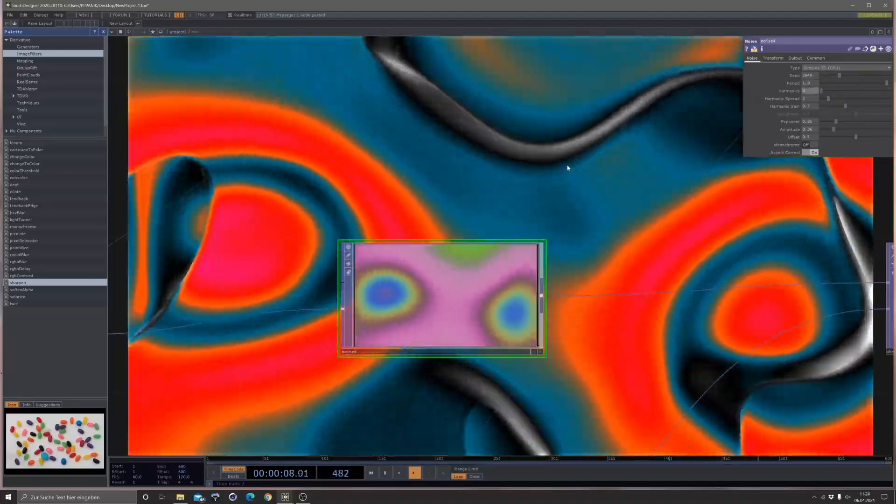
# Try adjusting the Displace Weight of displace1.
pyautogui.scroll(-3, 568, 168)
pyautogui.moveTo(538, 300); pyautogui.dragTo(388, 207)
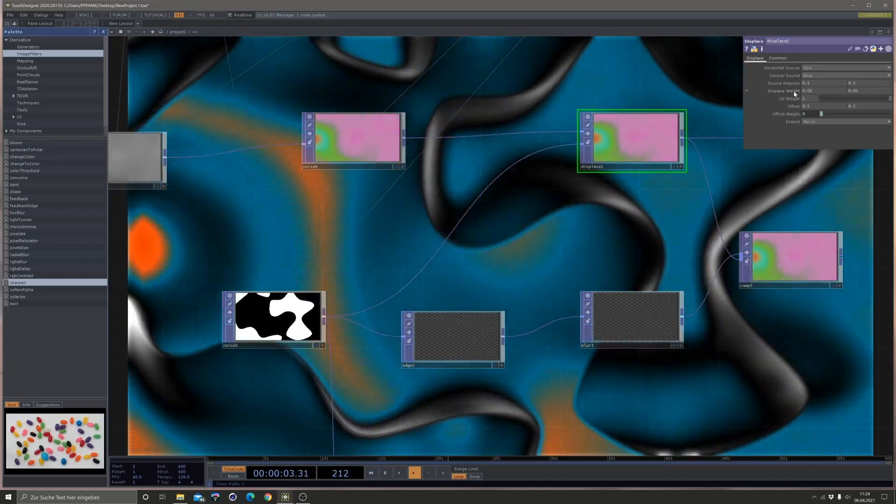
pyautogui.middleClick(795, 94)
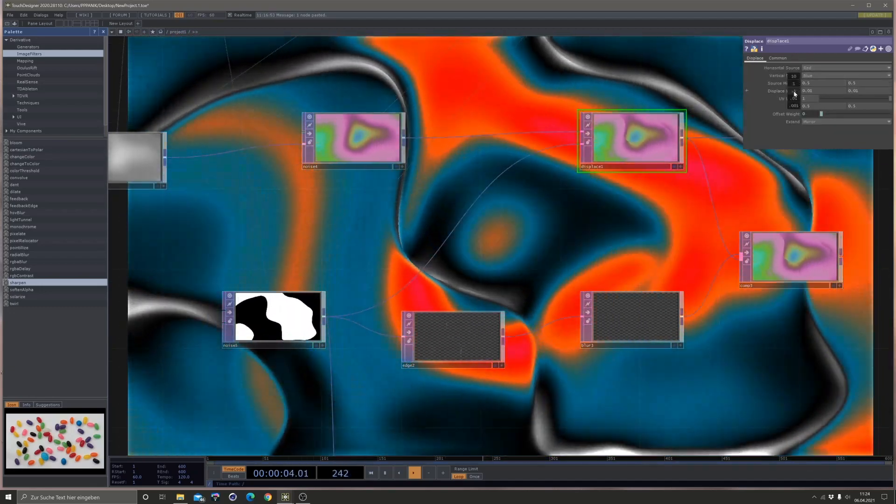
pyautogui.moveTo(794, 98)
pyautogui.mouseDown(button='middle')
pyautogui.moveTo(855, 98)
pyautogui.moveTo(794, 98)
pyautogui.mouseUp(button='middle')
pyautogui.middleClick(795, 99)
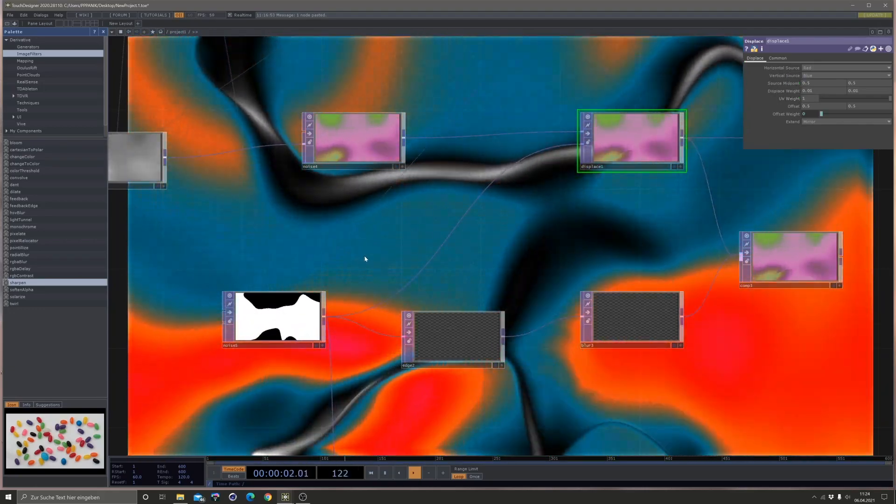
# Experiment with the Period of noise5 and raise it to 4.
pyautogui.click(293, 327)
pyautogui.moveTo(832, 83)
pyautogui.mouseDown()
pyautogui.moveTo(808, 83)
pyautogui.moveTo(843, 83)
pyautogui.mouseUp()
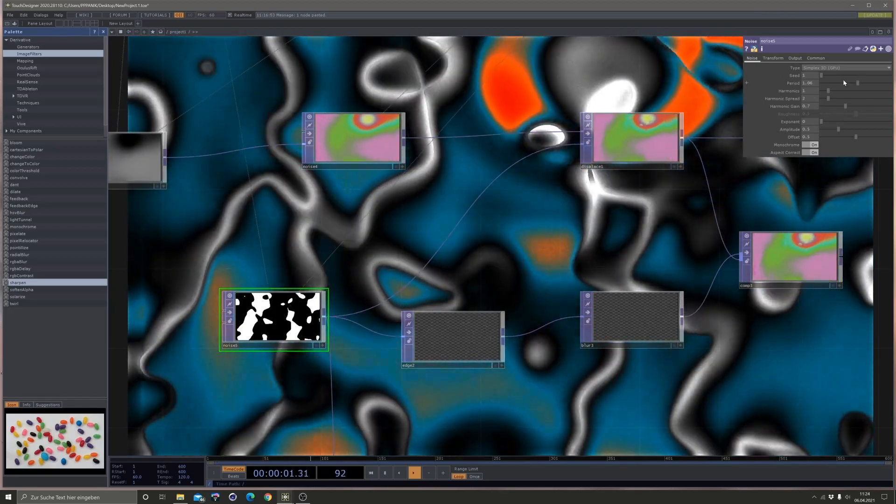
pyautogui.moveTo(843, 83); pyautogui.dragTo(894, 95)
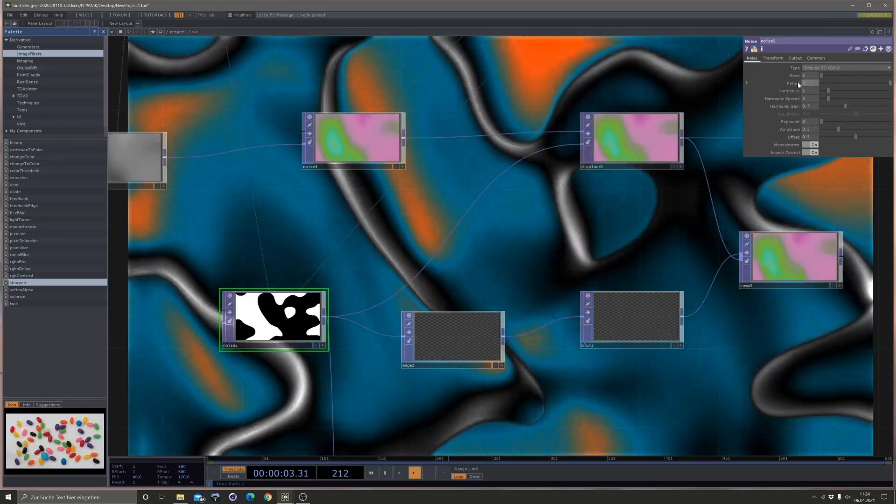
pyautogui.moveTo(797, 82); pyautogui.dragTo(822, 83, button='middle')
# Try the Filter Size of blur2 in the feedback loop at 1 and return it to 32.
pyautogui.scroll(-3, 558, 282)
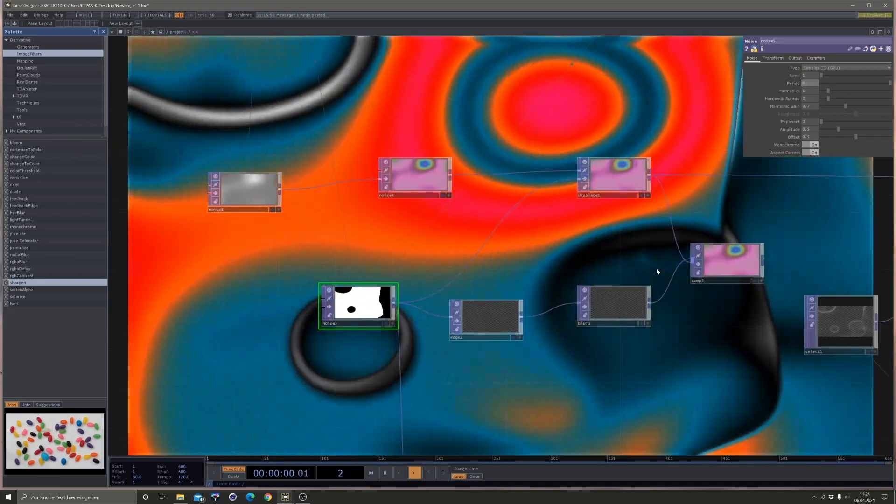
pyautogui.moveTo(551, 272); pyautogui.dragTo(417, 187)
pyautogui.moveTo(610, 294); pyautogui.dragTo(420, 177)
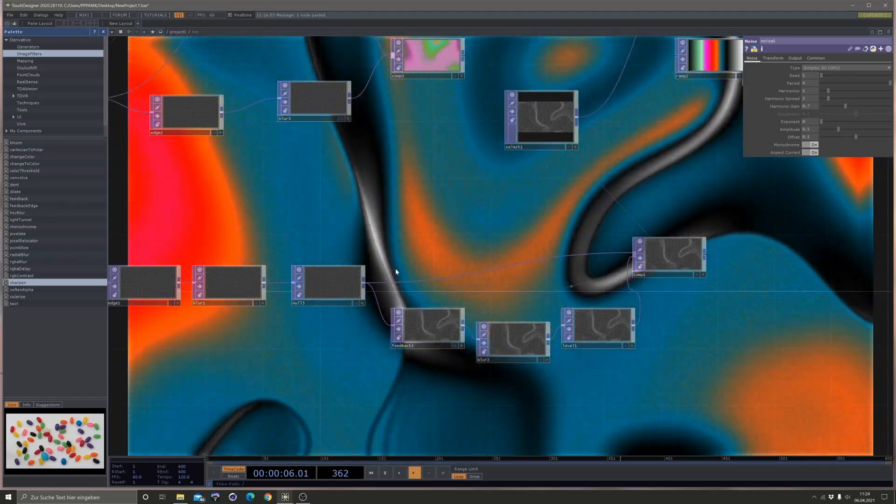
pyautogui.click(602, 336)
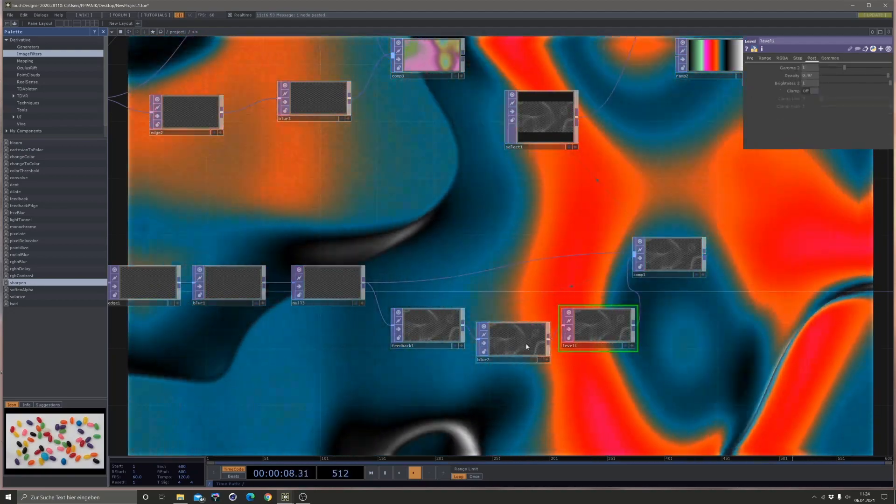
pyautogui.click(526, 346)
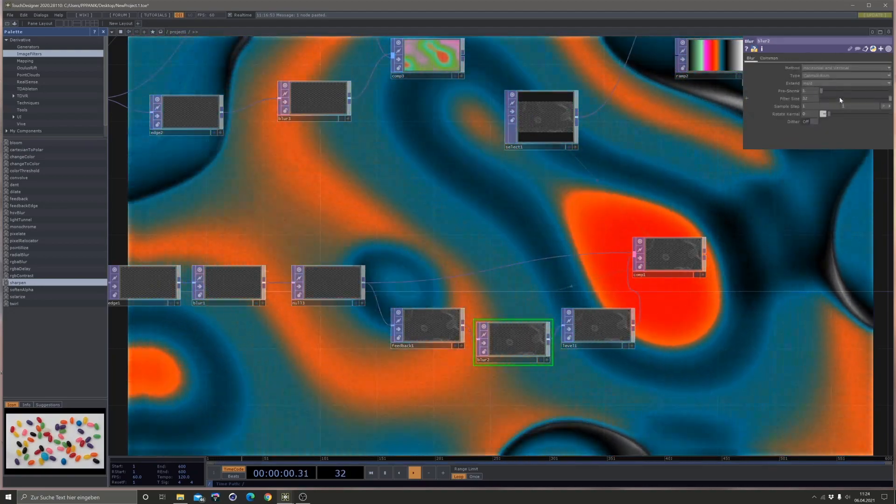
pyautogui.moveTo(840, 99); pyautogui.dragTo(822, 98)
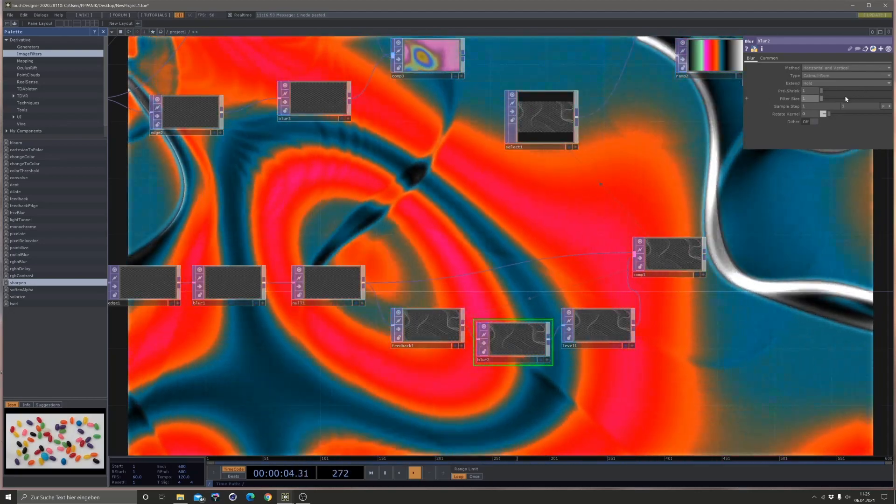
pyautogui.moveTo(846, 99); pyautogui.dragTo(891, 108)
pyautogui.scroll(-7, 577, 170)
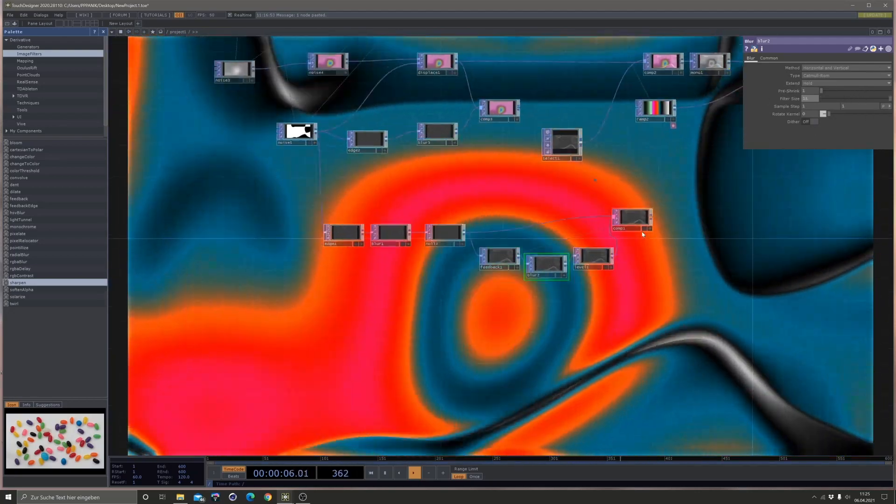
pyautogui.moveTo(587, 323); pyautogui.dragTo(402, 352)
pyautogui.scroll(-3, 712, 258)
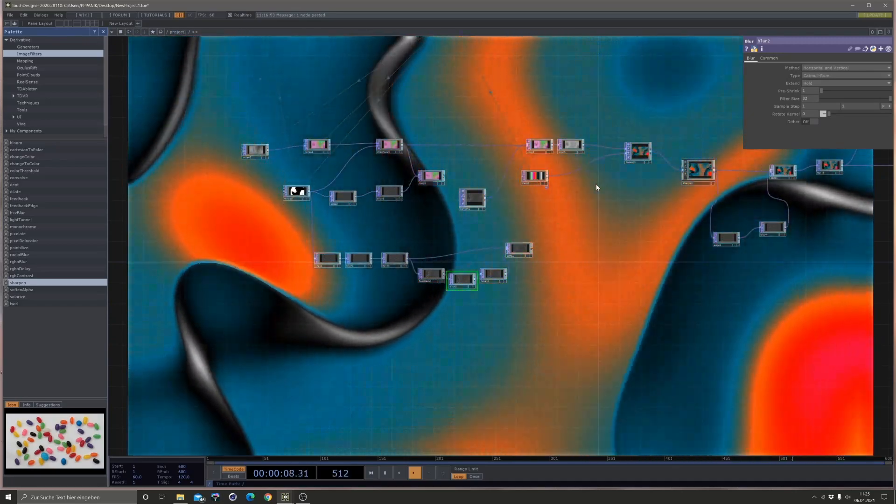
pyautogui.moveTo(597, 187); pyautogui.dragTo(411, 253)
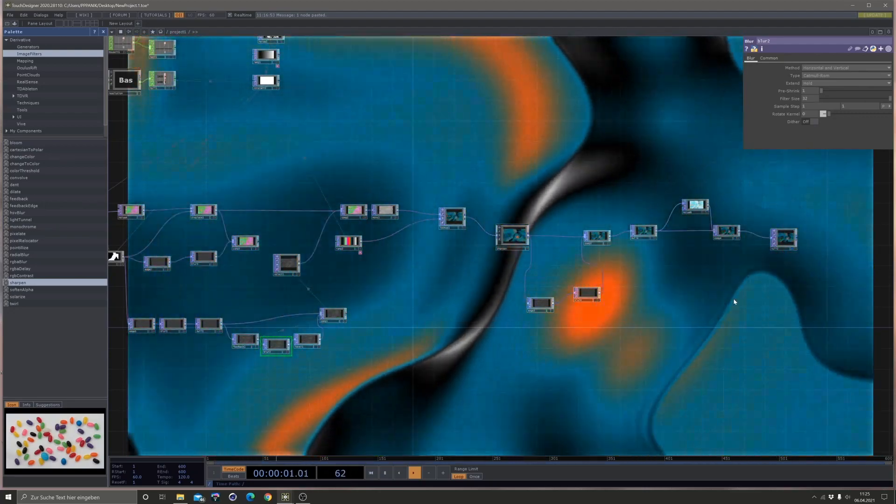
pyautogui.moveTo(734, 301); pyautogui.dragTo(444, 214)
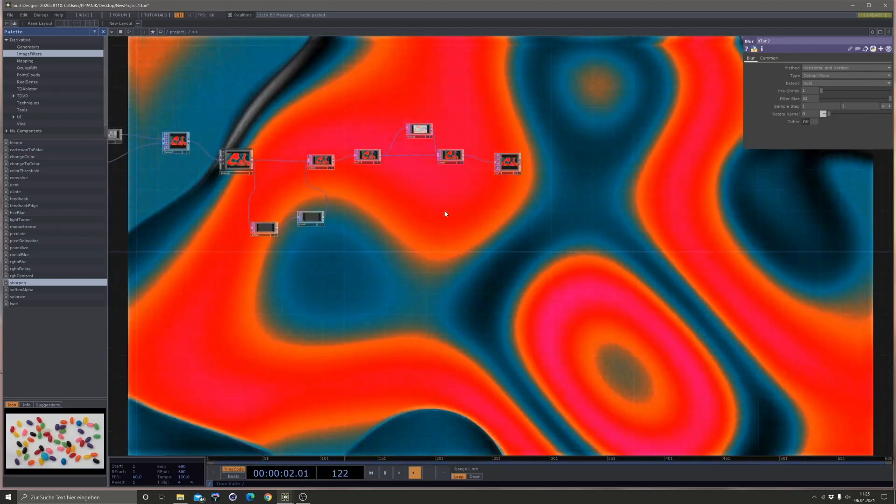